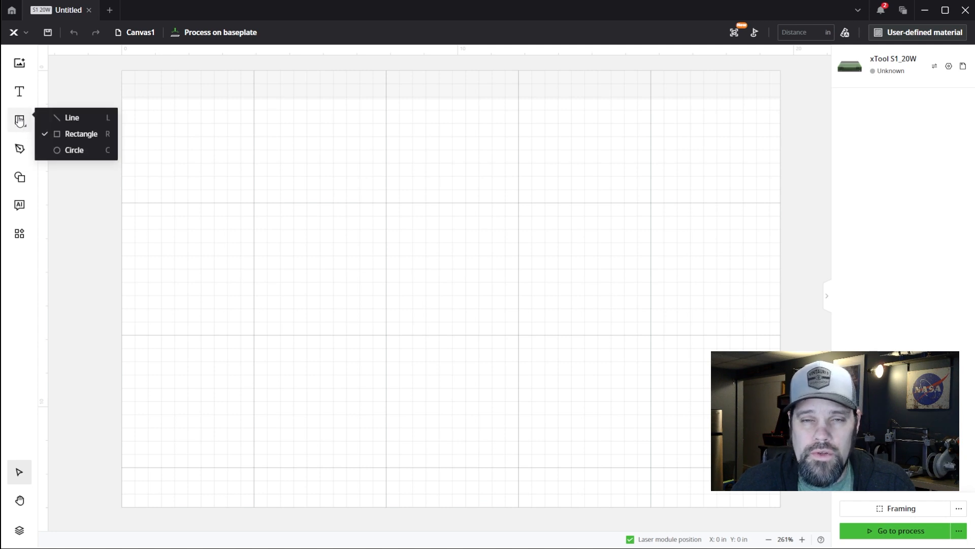
Draw a circle on the canvas and set its width and height to 3.75 in
click(75, 151)
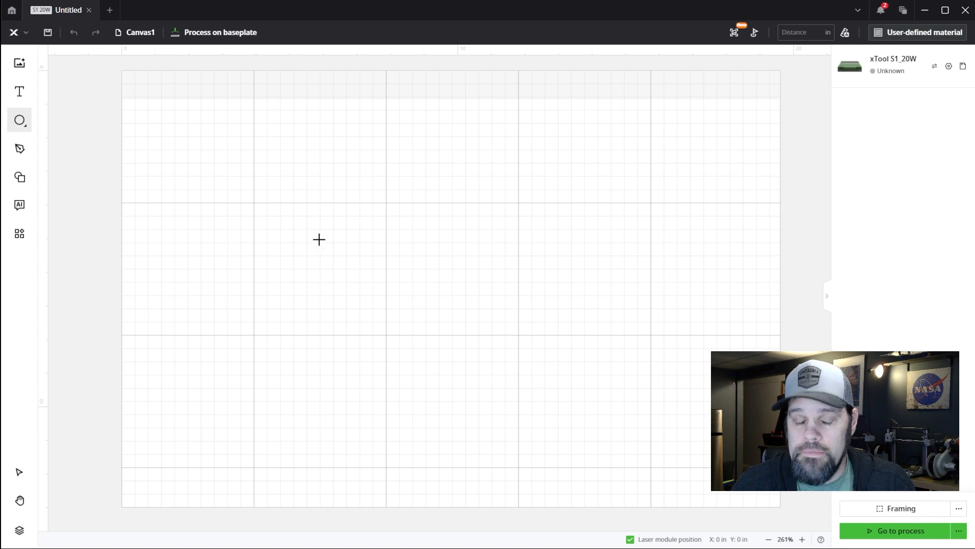
drag(286, 207, 429, 284)
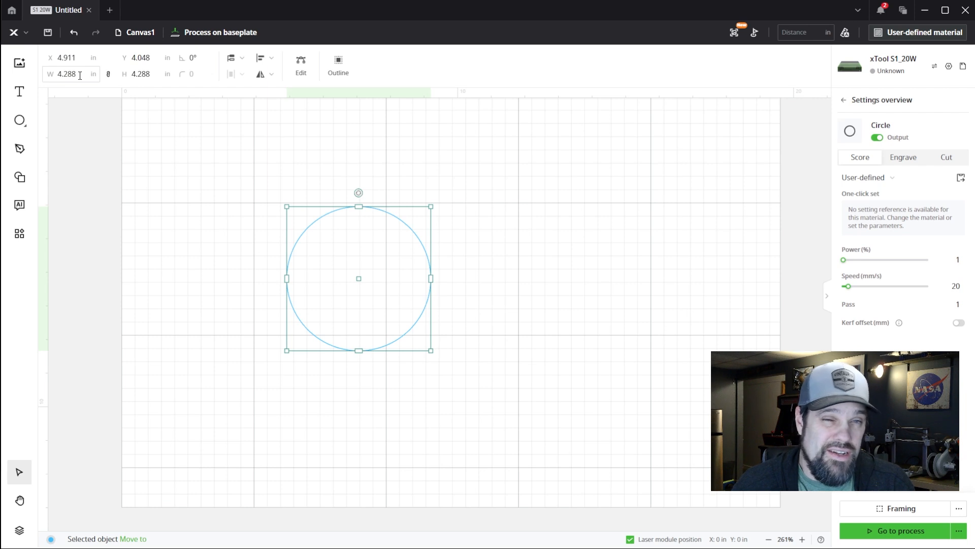
click(61, 70)
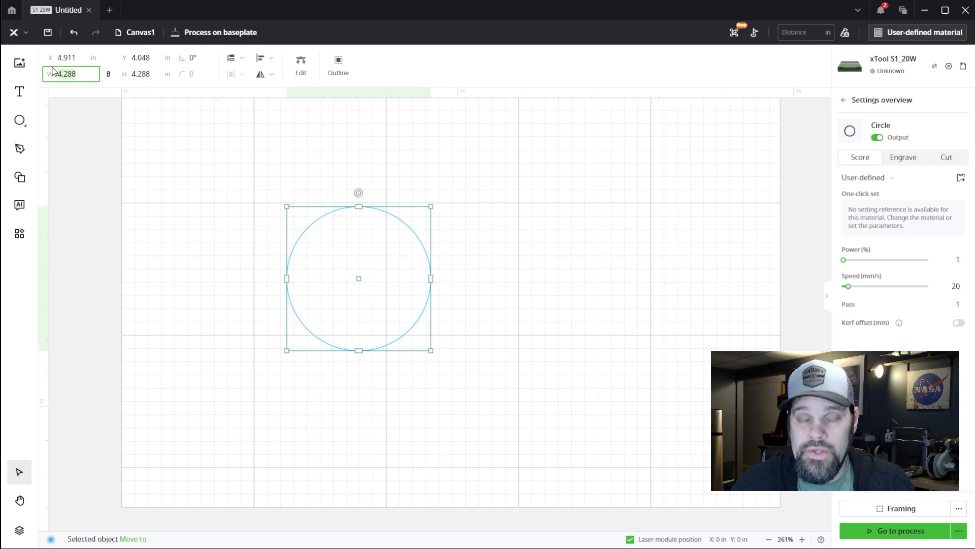
text(3.)
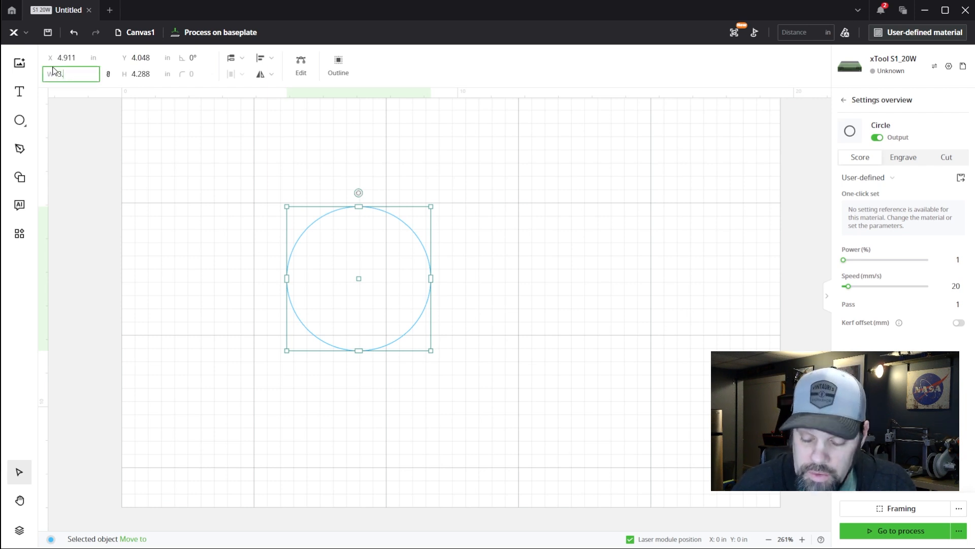
text(75)
key(Return)
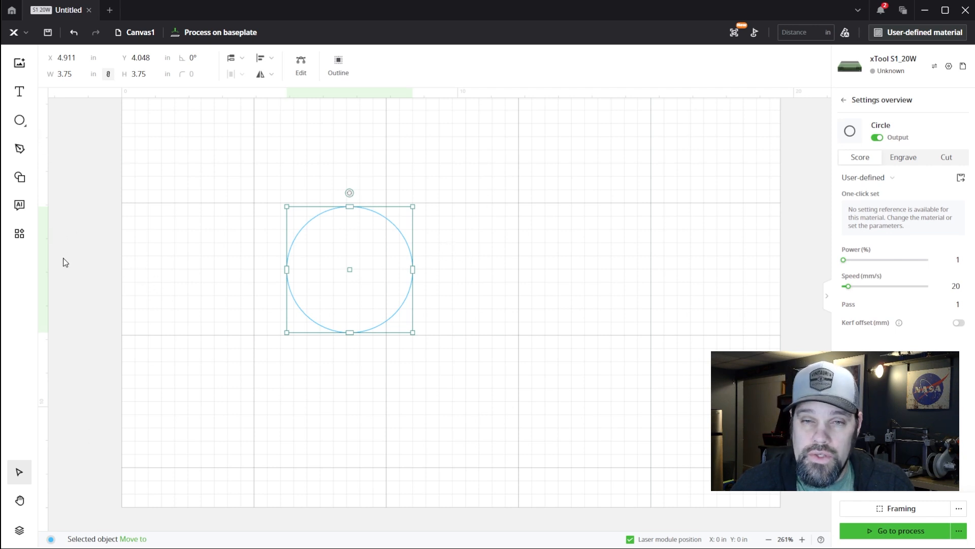
Add an inner outline to the 3.75 in circle with an offset distance of -0.25 in
click(338, 64)
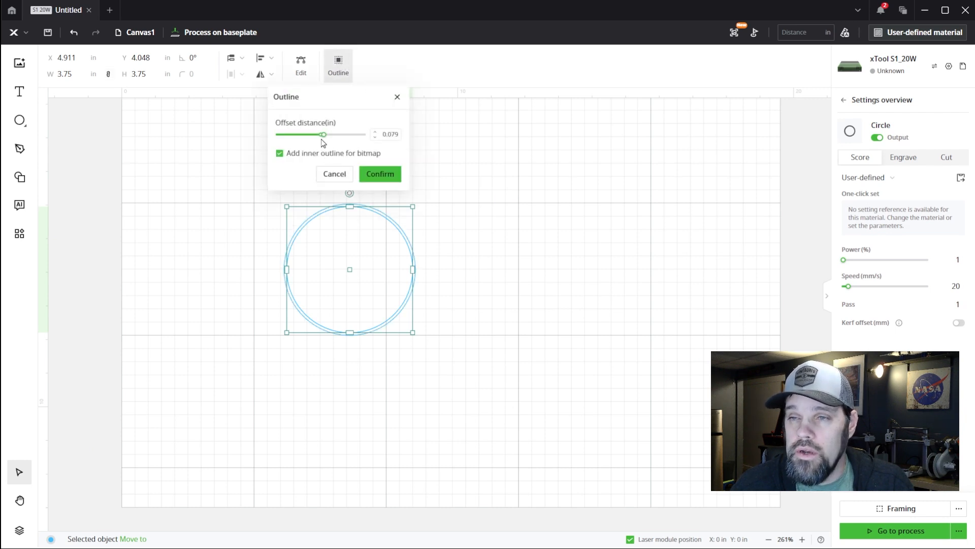
mouse_move(324, 137)
drag(323, 137, 311, 139)
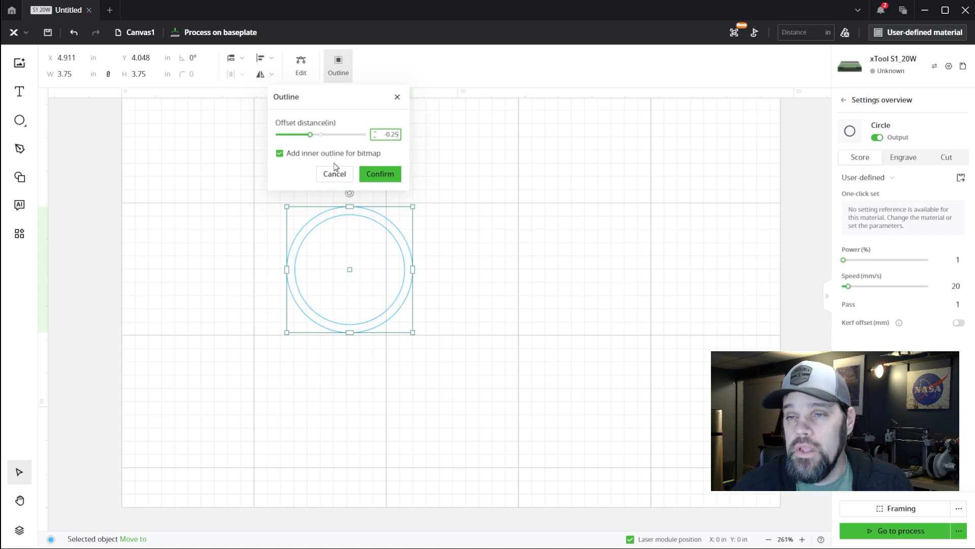
click(382, 173)
click(395, 251)
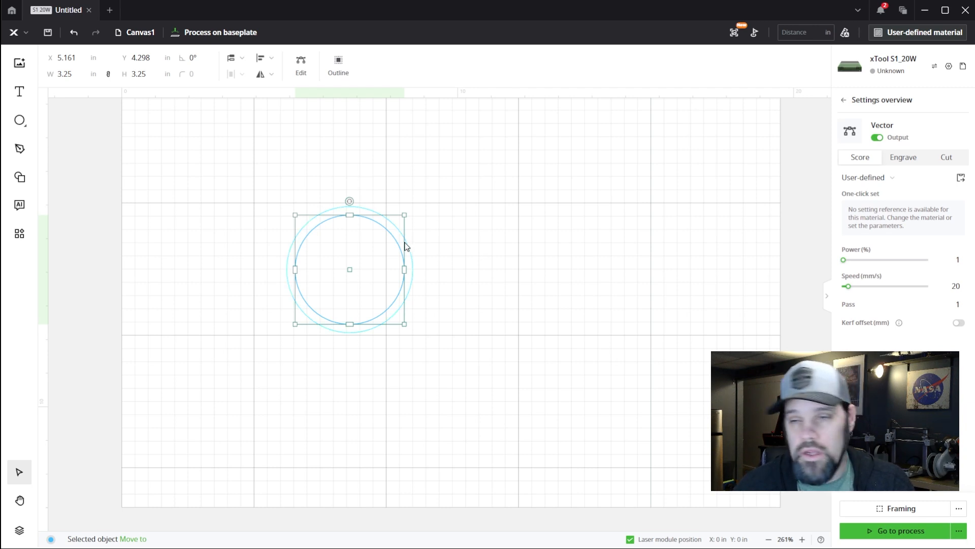
click(444, 228)
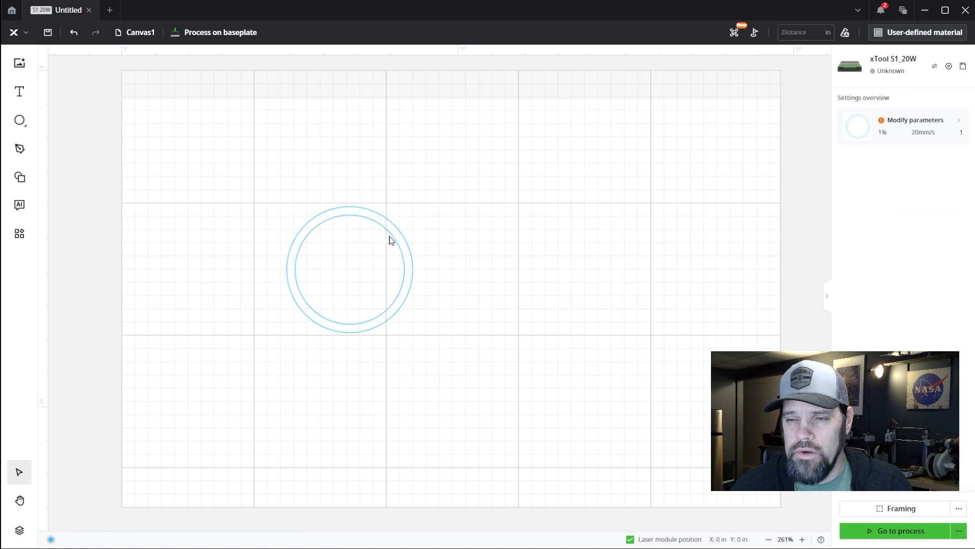
Duplicate the two concentric circles and place the copy level with the originals near the right edge of the work area
drag(239, 172, 471, 375)
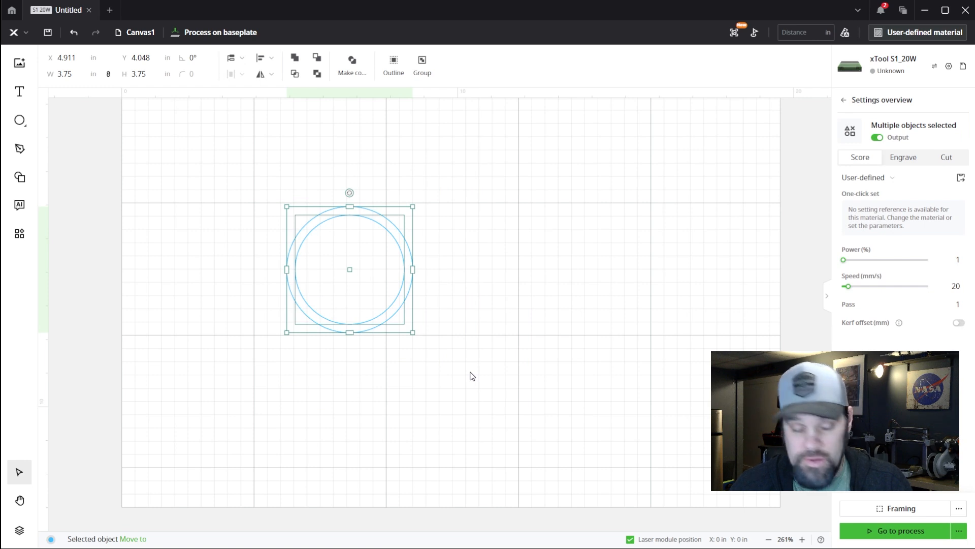
click(626, 237)
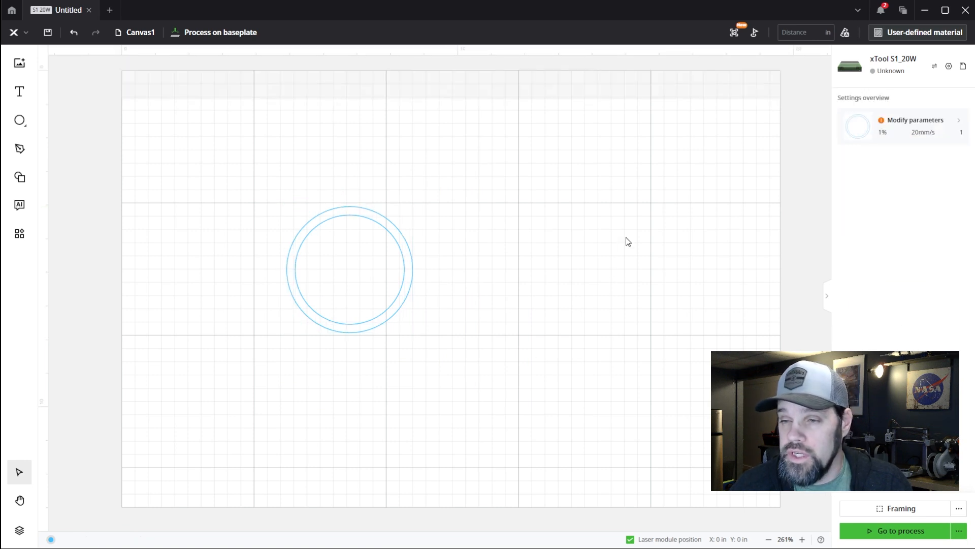
key(ctrl+v)
drag(394, 276, 717, 266)
click(587, 257)
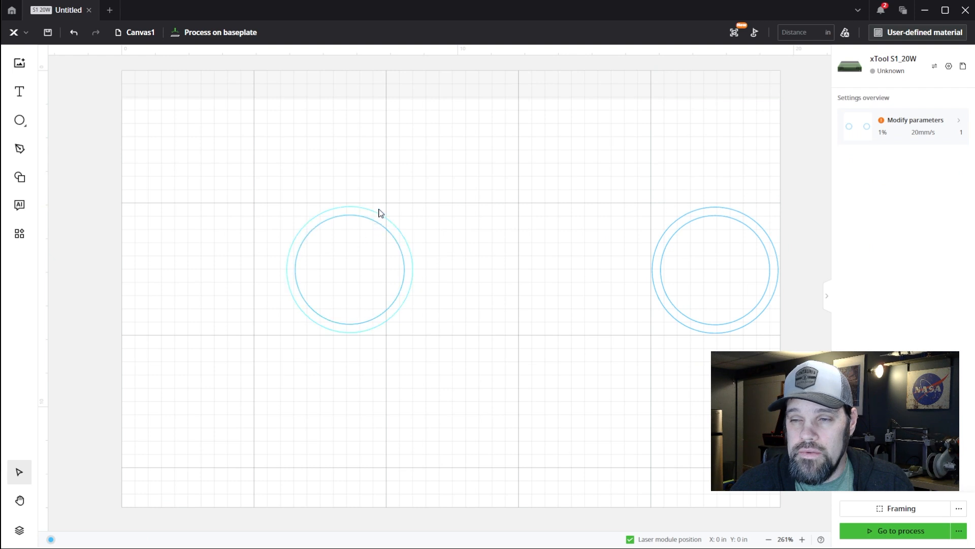
Combine the original pair of concentric circles into a ring with Subtract at overlap
drag(422, 194, 325, 269)
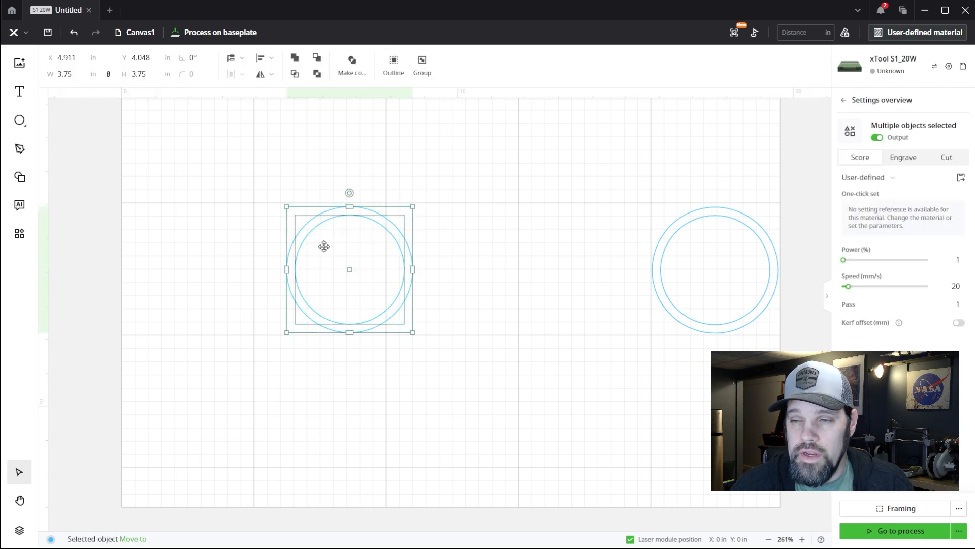
click(317, 74)
click(476, 259)
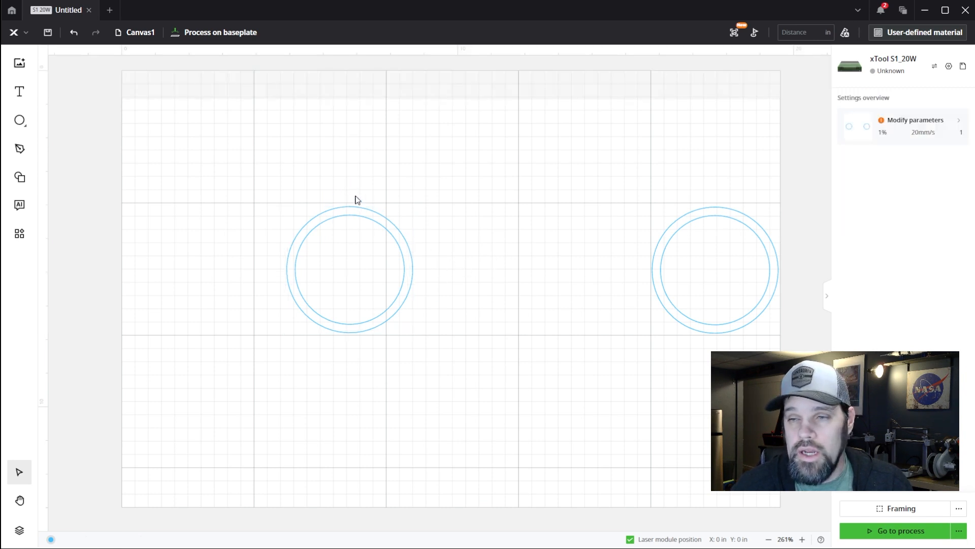
Draw a small circle just above the original ring and set its width and height to 0.75 in
click(20, 120)
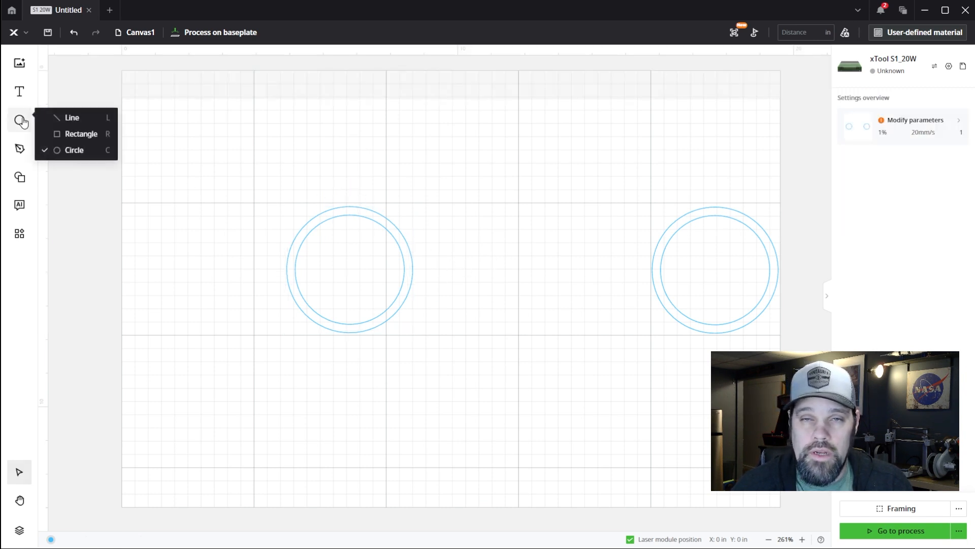
click(66, 148)
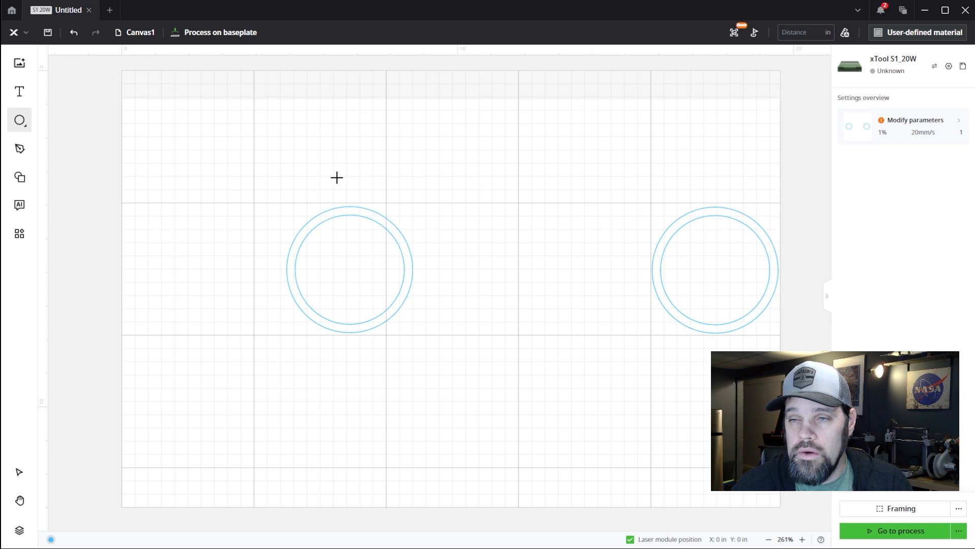
drag(337, 178, 360, 198)
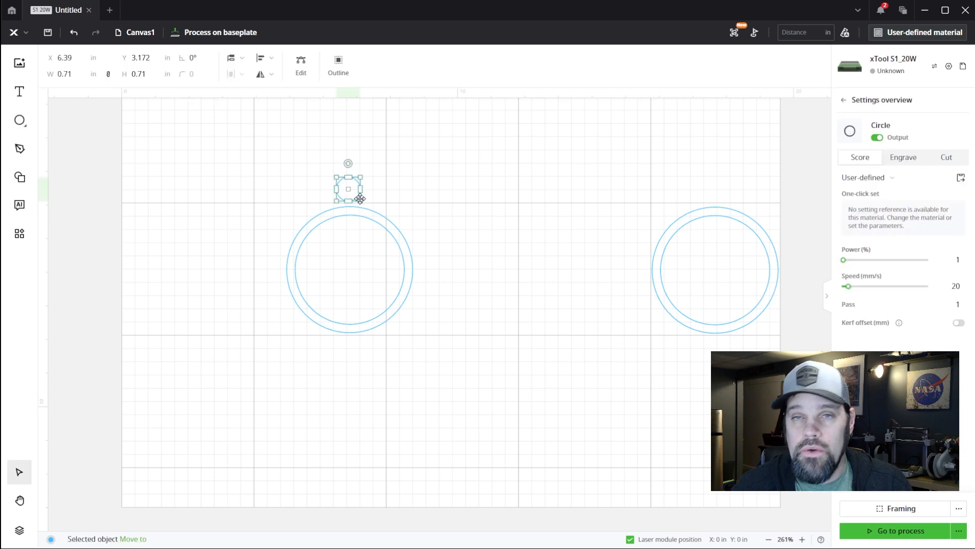
click(70, 74)
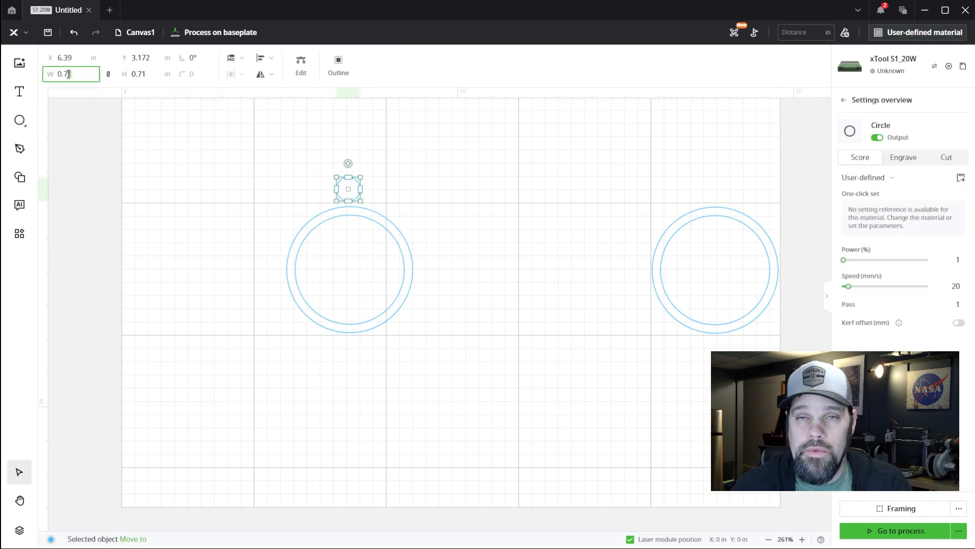
text(0.75)
key(Return)
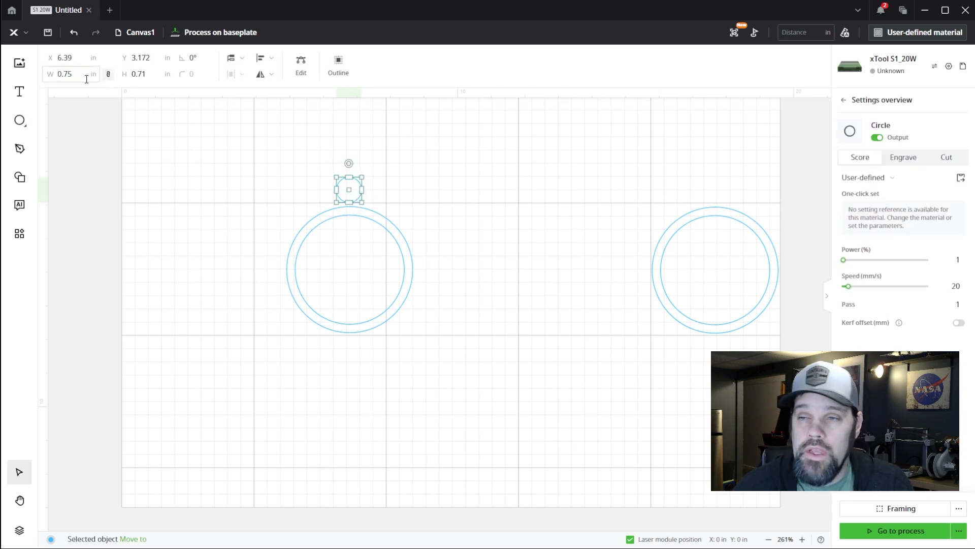
Move the small circle down to about X 6.418, Y 3.433 in, centred on the ring and overlapping its top edge
scroll(357, 219, up, 1)
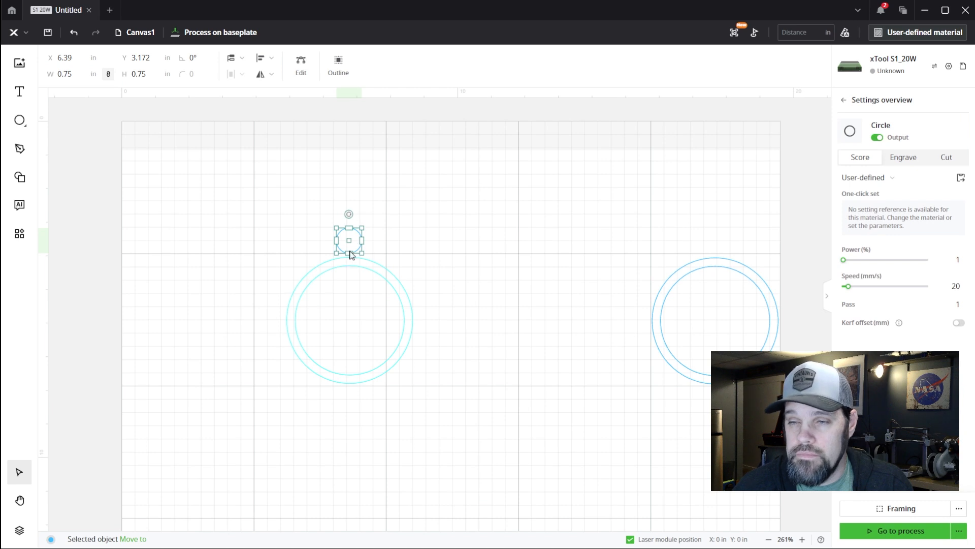
scroll(352, 252, up, 4)
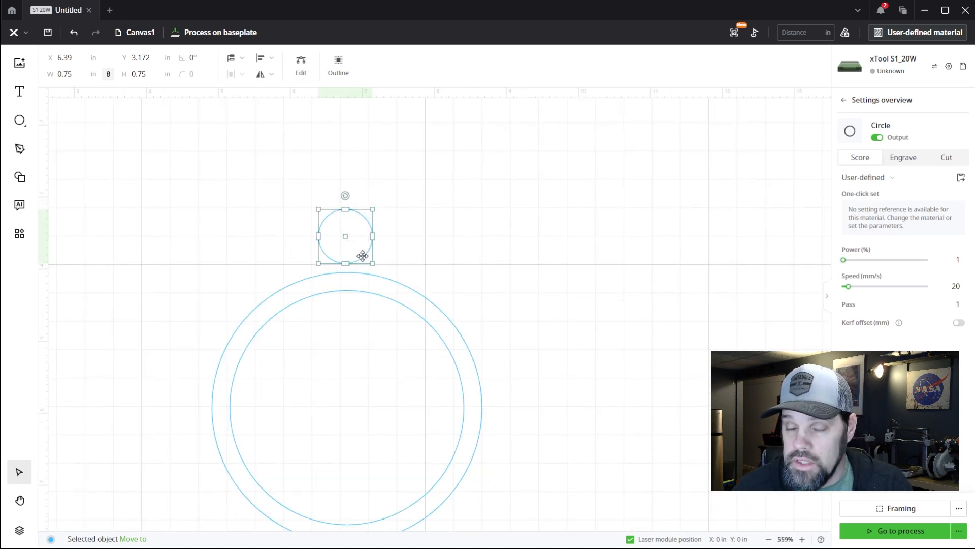
drag(348, 237, 348, 256)
scroll(348, 153, down, 1)
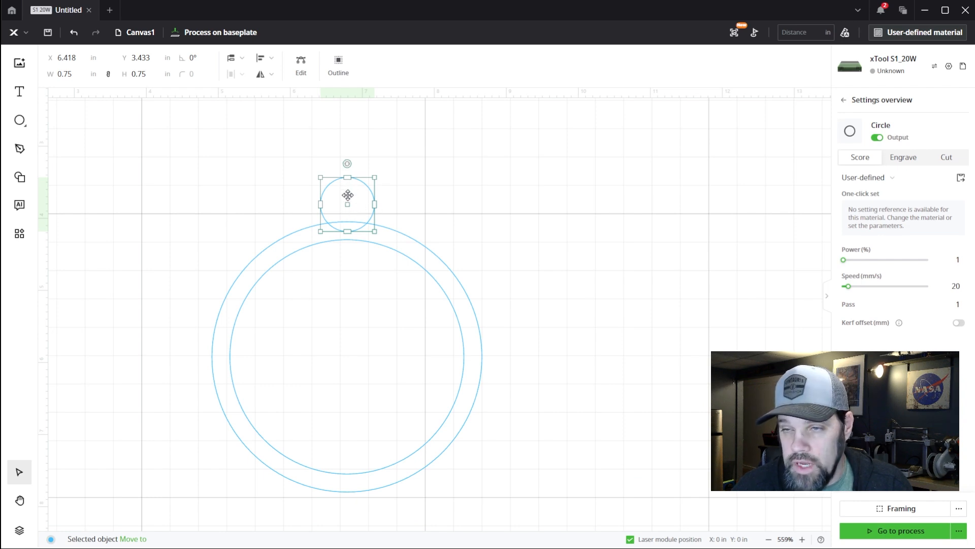
scroll(349, 245, down, 3)
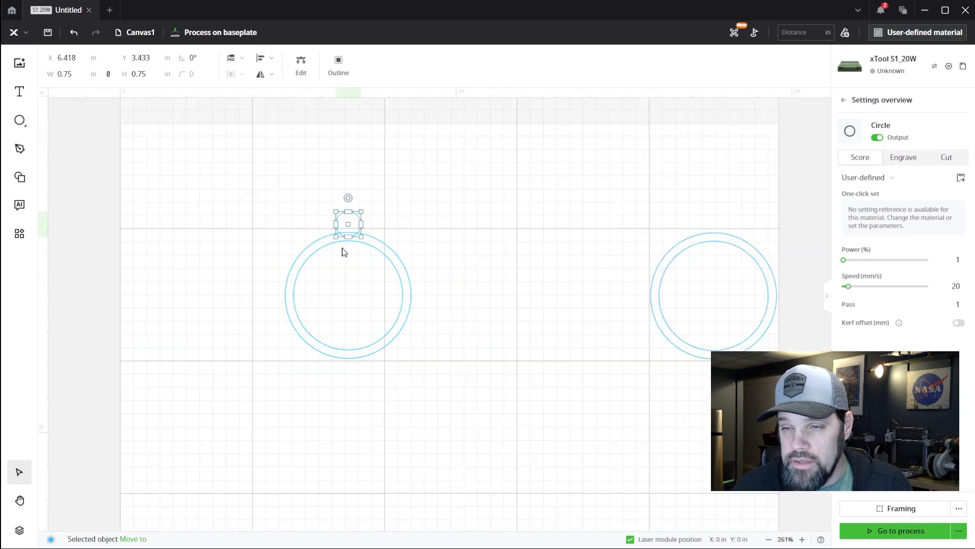
scroll(345, 251, up, 3)
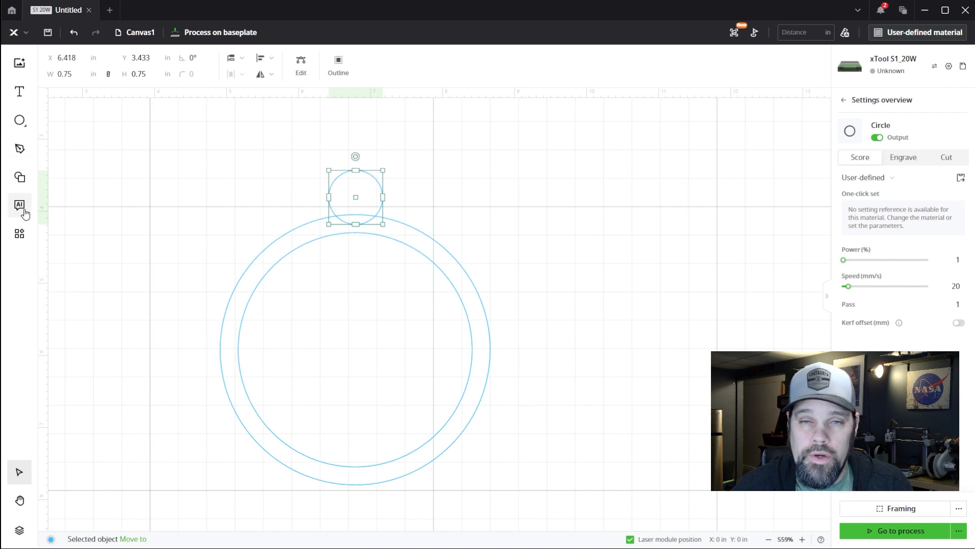
Add an inner outline to the 0.75 in circle with an offset distance of -0.2 in
click(338, 65)
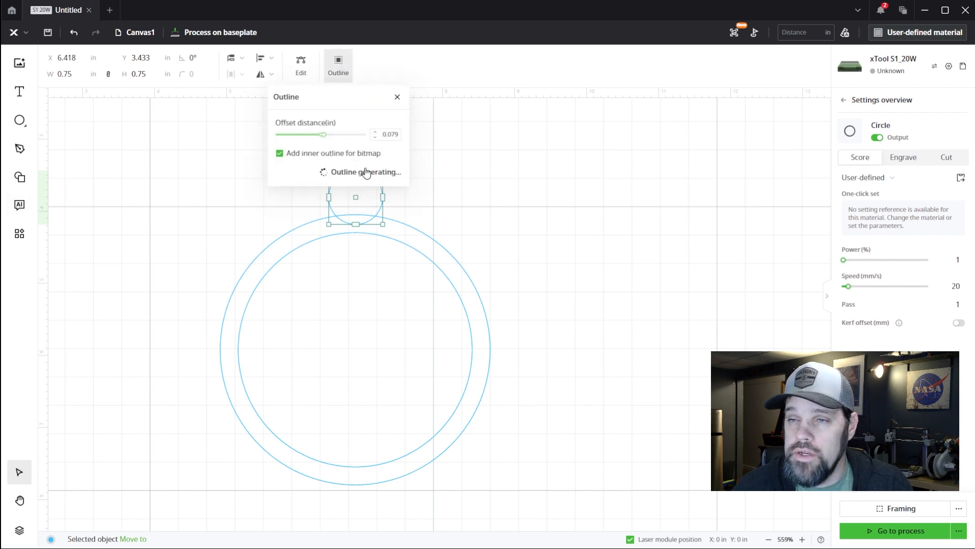
mouse_move(326, 138)
drag(326, 139, 314, 141)
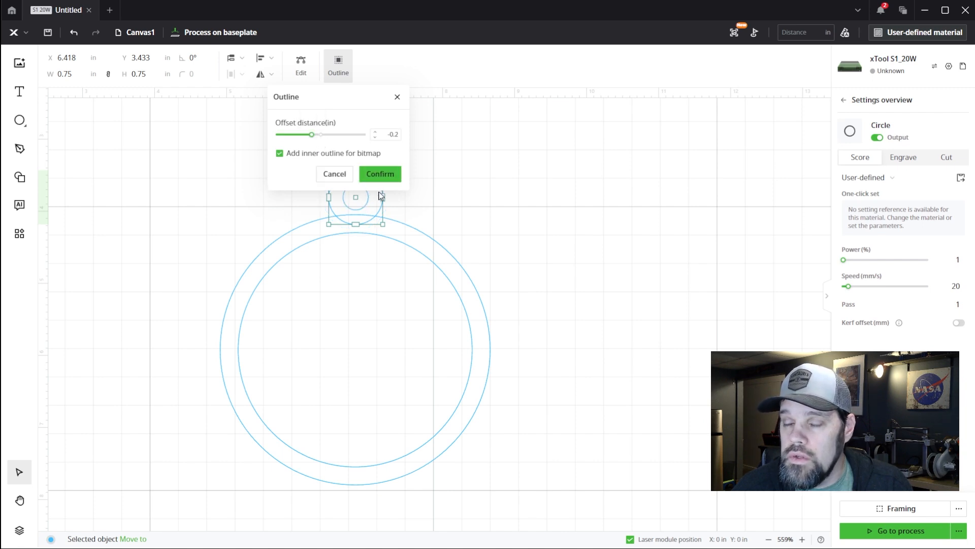
click(379, 174)
click(396, 172)
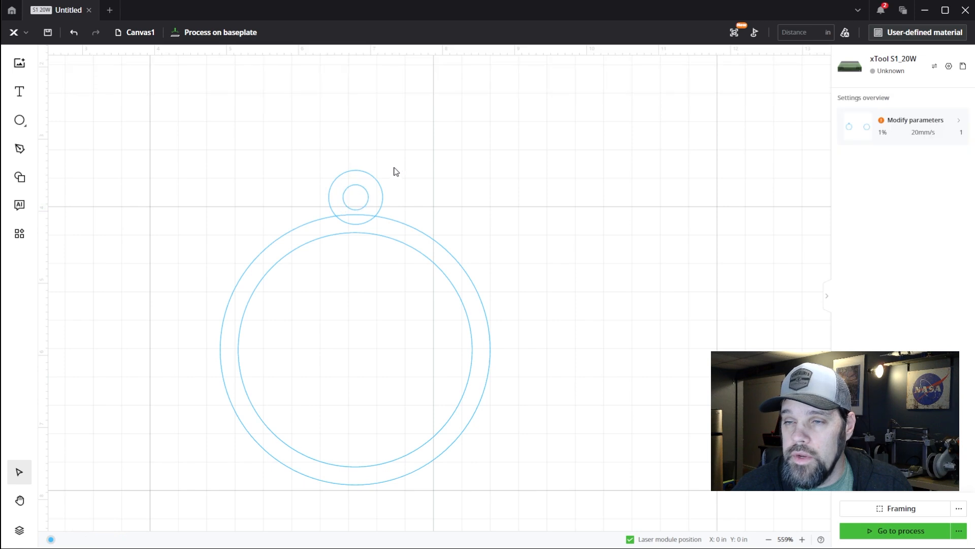
Combine the two small concentric circles into a hanging loop with Subtract at overlap
drag(396, 166, 360, 202)
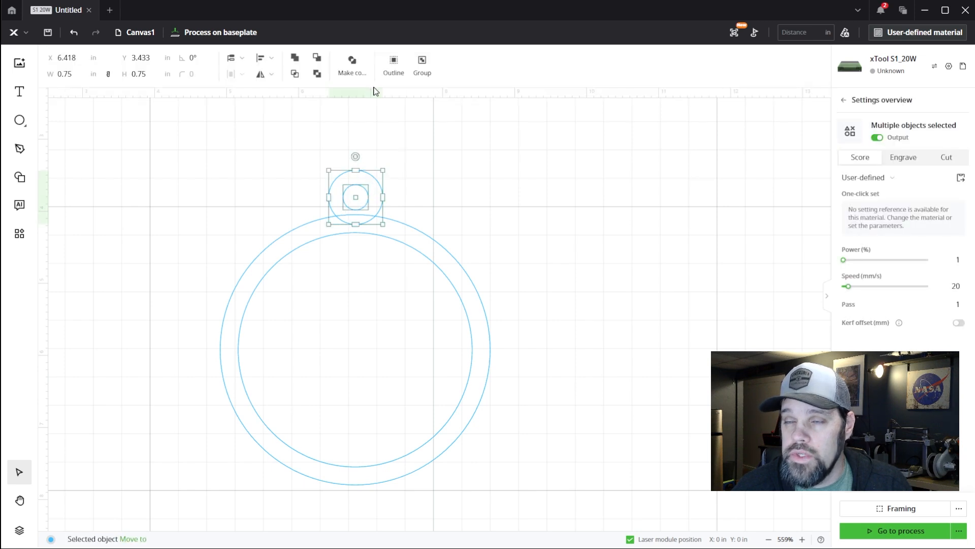
click(317, 74)
click(438, 199)
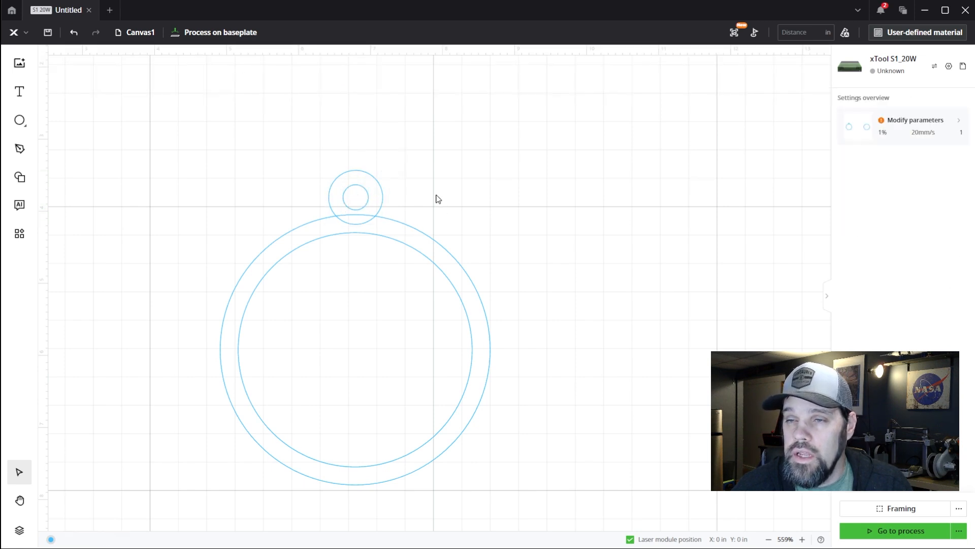
Move the small loop to about X 6.411, Y 3.487 in, centred on the ring with its hole just above the ring's outer edge
click(370, 196)
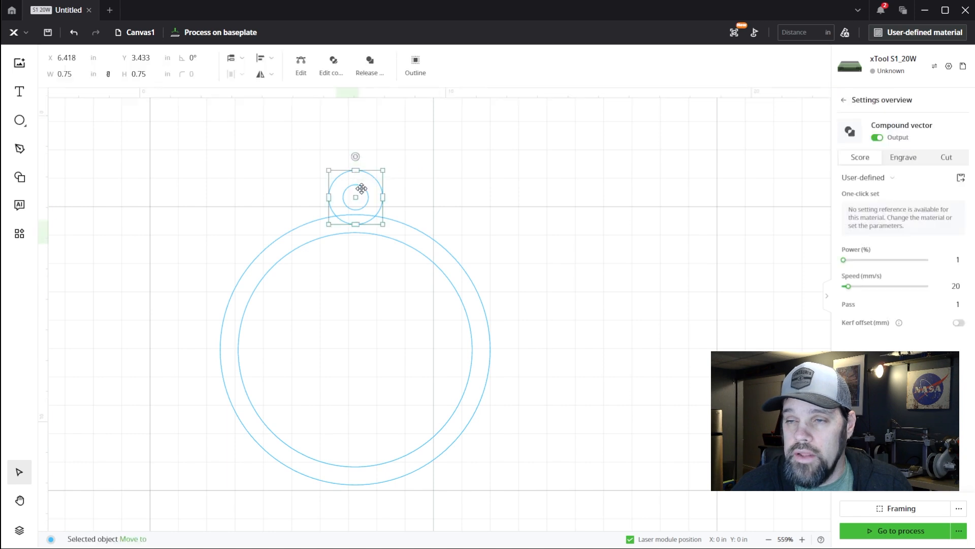
mouse_move(359, 196)
mouse_down()
mouse_move(351, 194)
mouse_move(356, 177)
mouse_move(351, 222)
mouse_move(360, 225)
mouse_move(354, 183)
mouse_move(354, 224)
mouse_move(356, 203)
mouse_up()
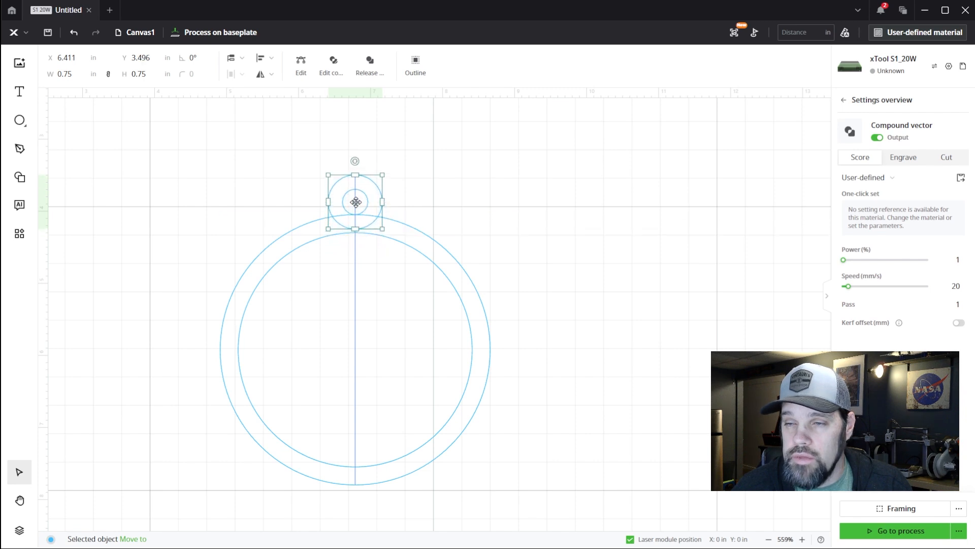
scroll(355, 202, up, 5)
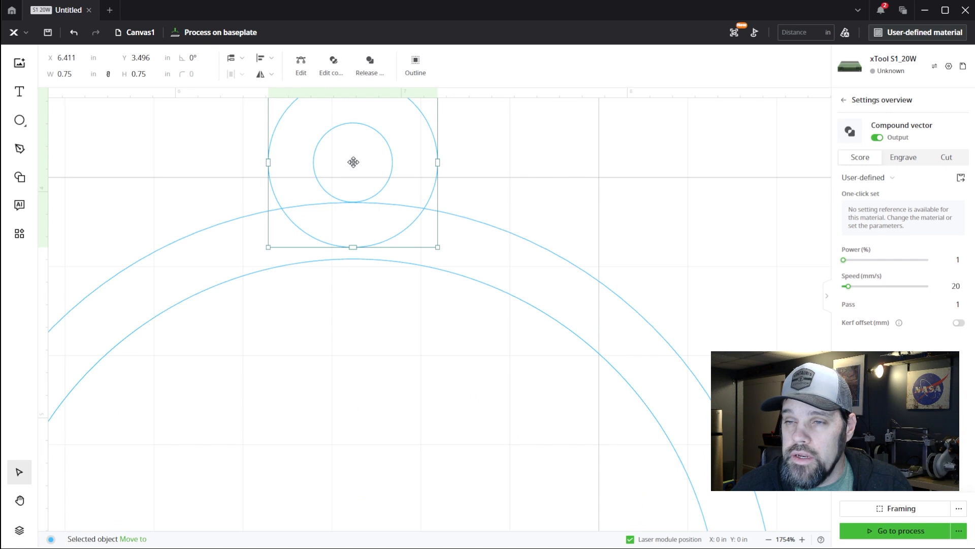
drag(353, 161, 353, 161)
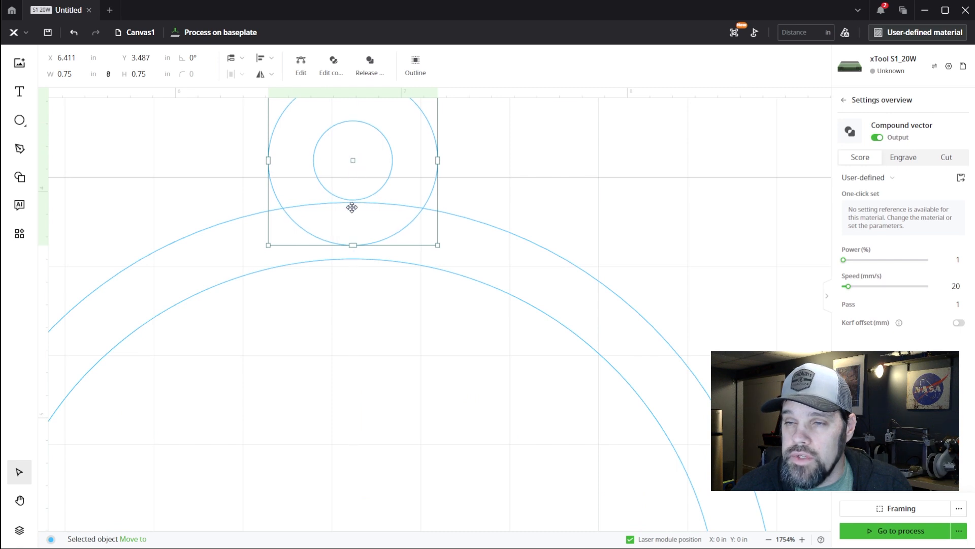
scroll(352, 248, down, 3)
scroll(351, 248, down, 3)
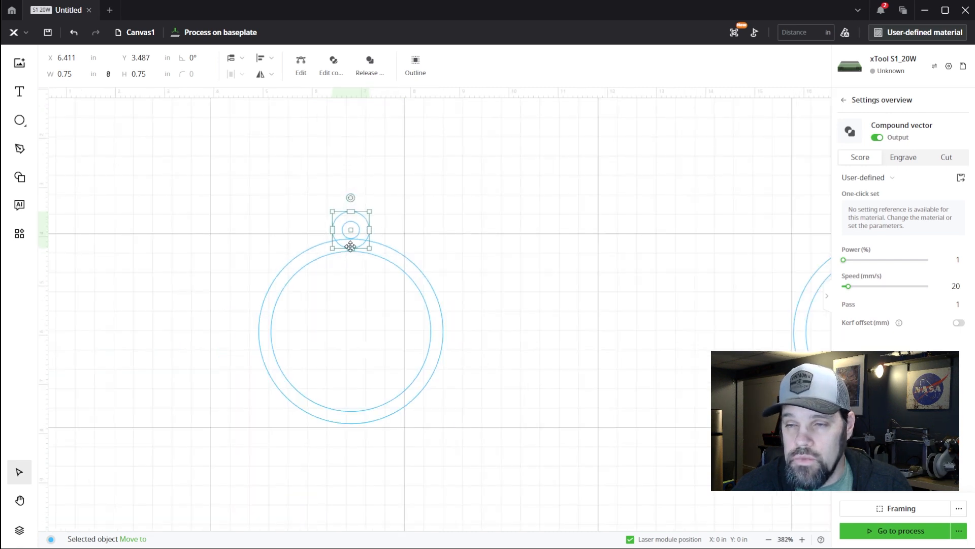
click(353, 266)
scroll(352, 265, up, 2)
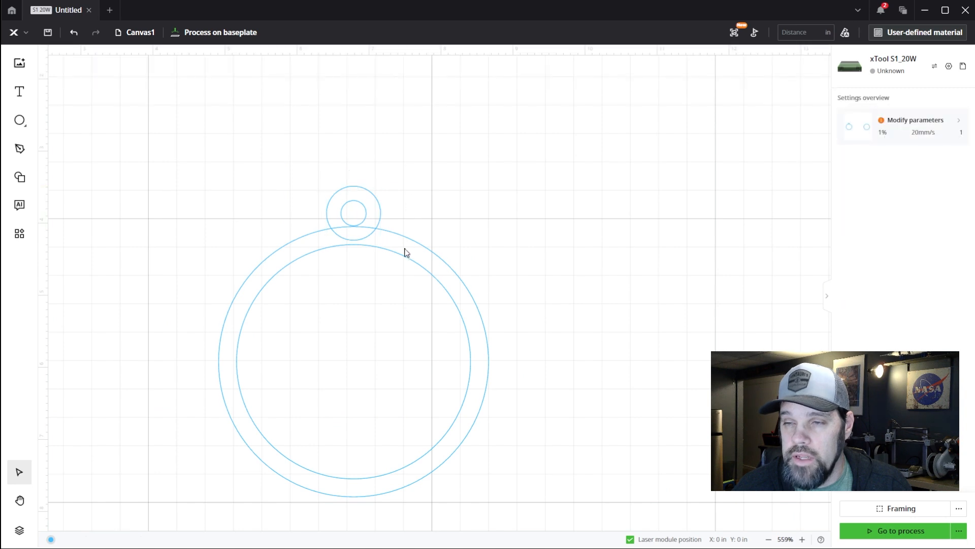
Duplicate the ring together with its hanging loop and place the copy below the spare ring at about X 15.774, Y 8.491 in
drag(432, 186, 343, 275)
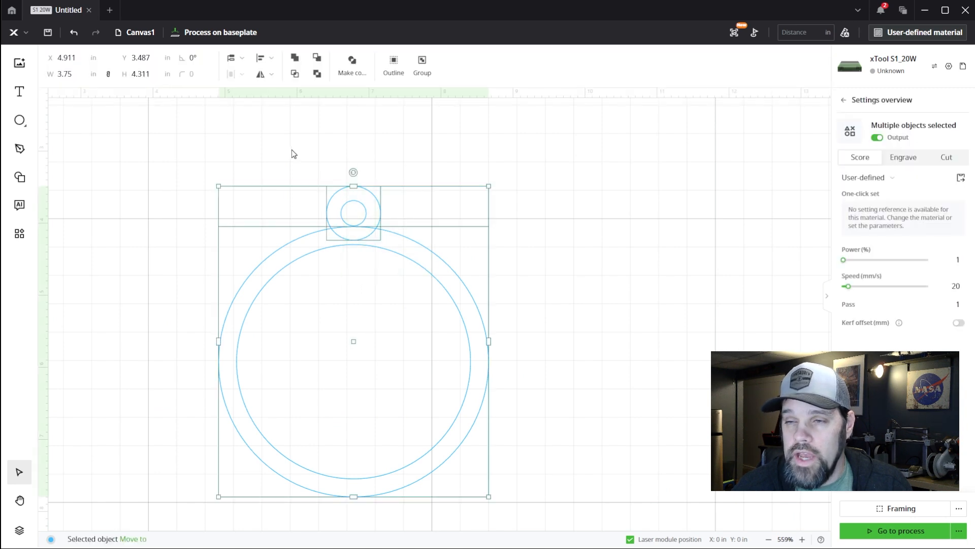
scroll(324, 207, down, 3)
scroll(327, 221, up, 2)
scroll(326, 222, down, 4)
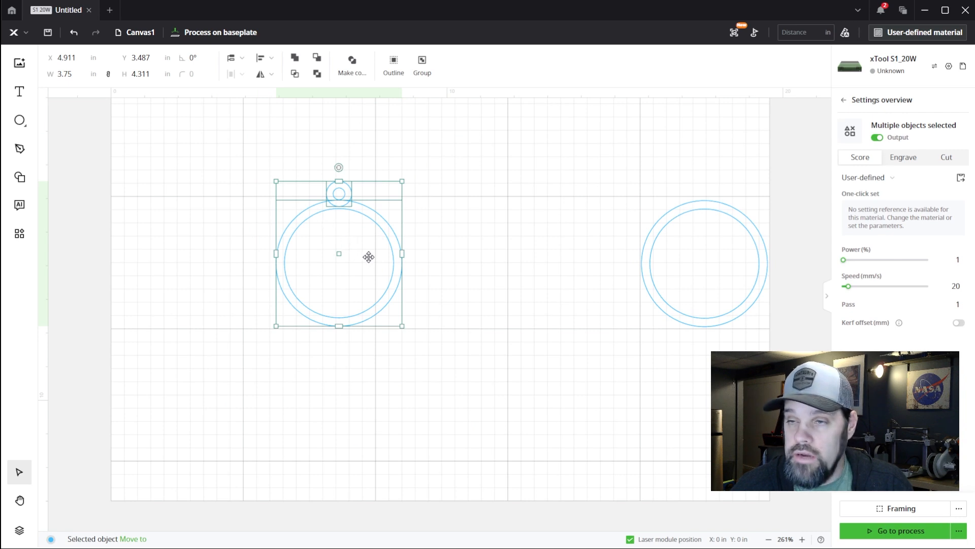
key(ctrl+c)
key(ctrl+v)
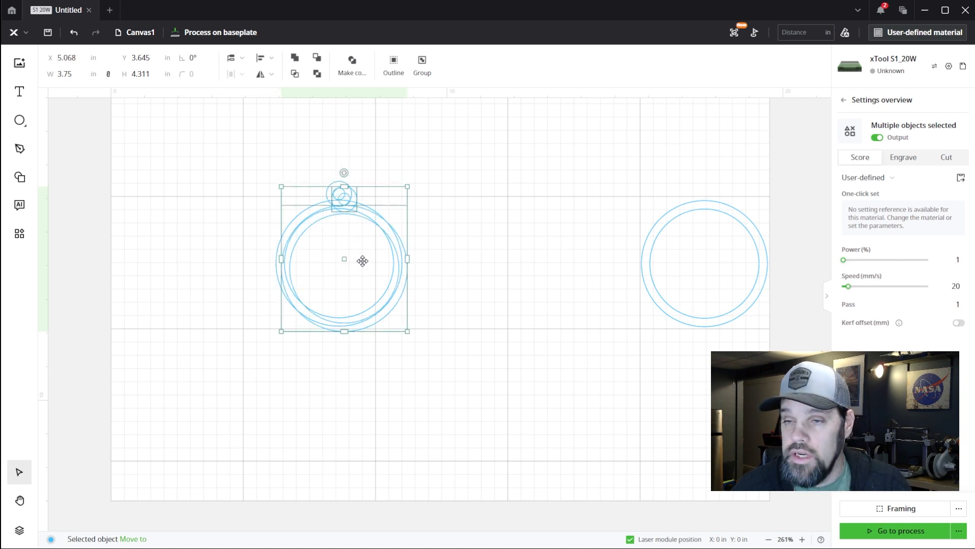
drag(341, 259, 710, 429)
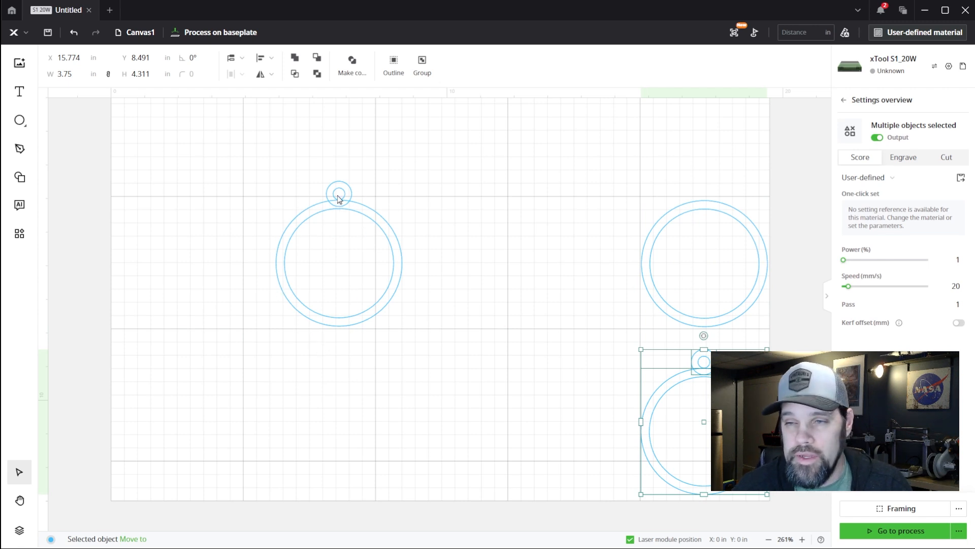
click(412, 198)
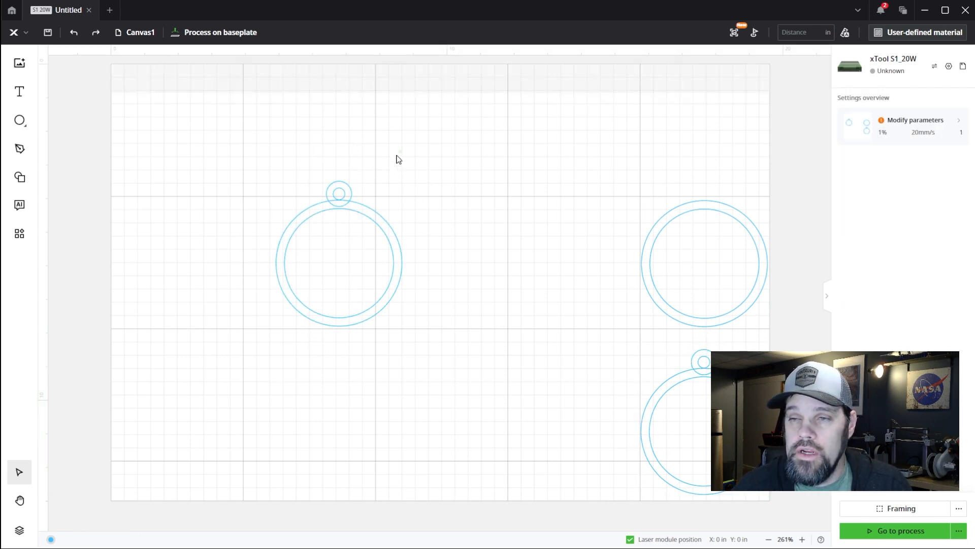
Unite the original ring and its hanging loop into a single ornament frame shape
drag(398, 159, 300, 250)
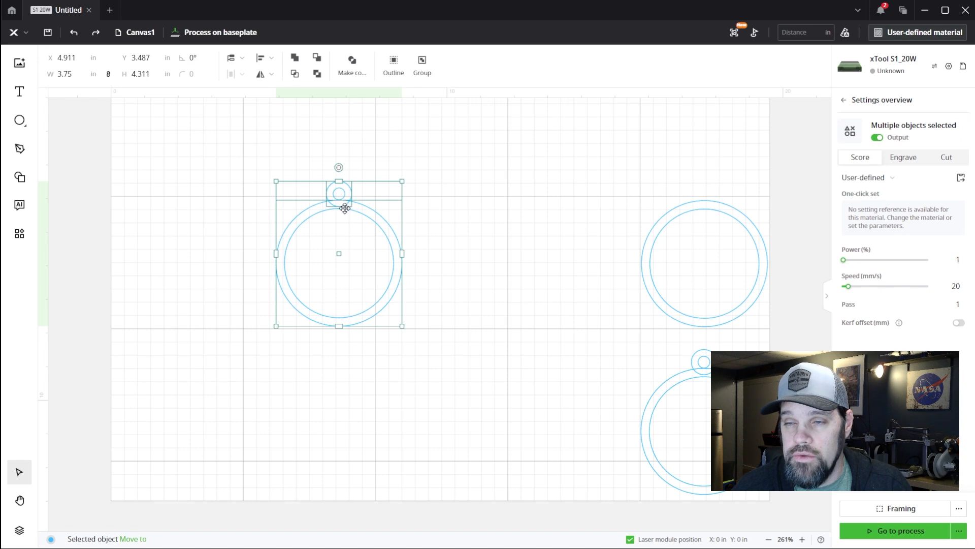
click(297, 62)
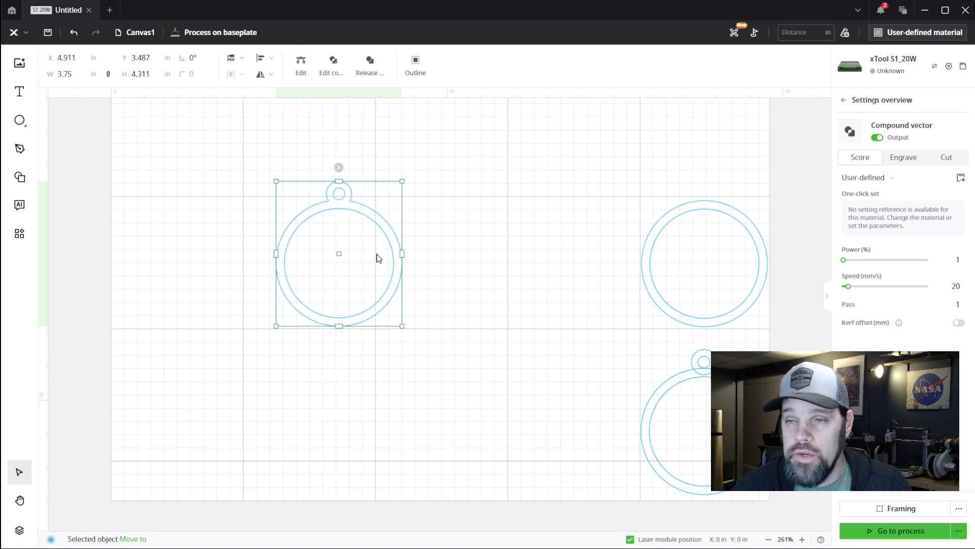
scroll(338, 207, up, 5)
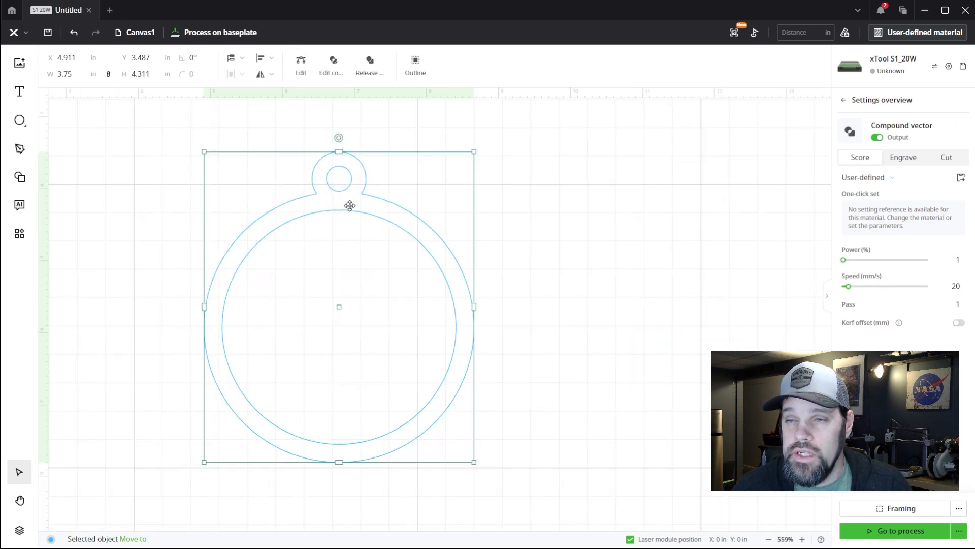
scroll(324, 185, down, 5)
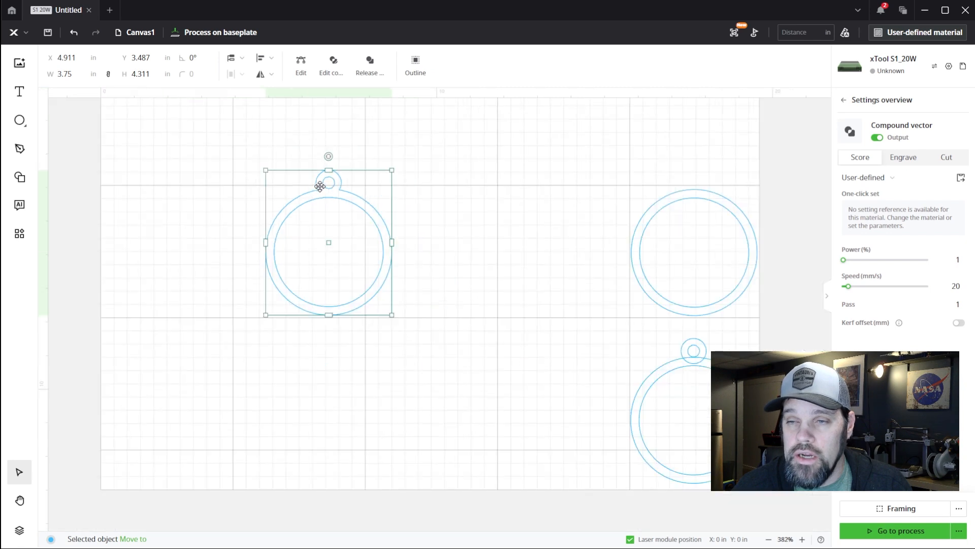
click(424, 193)
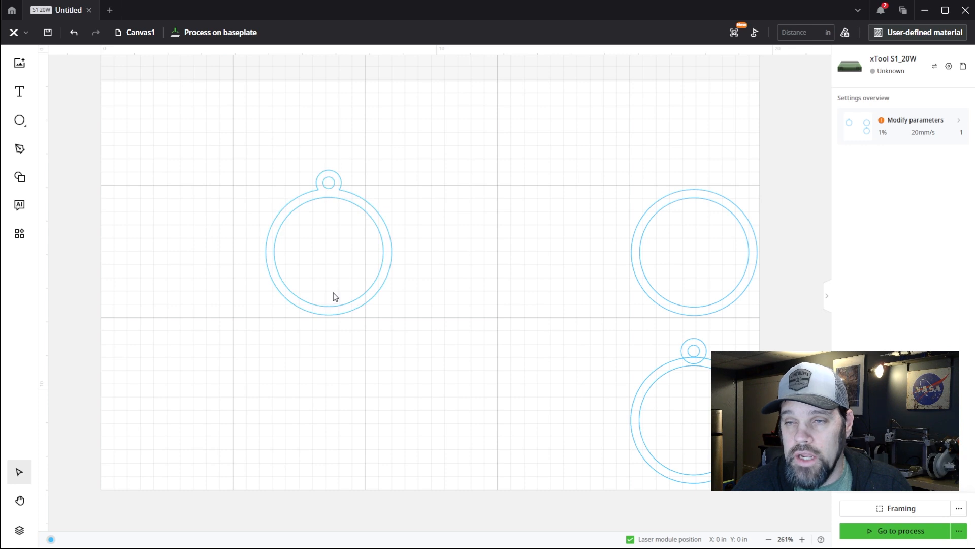
Duplicate the united ornament frame and place the copy level with the un-united ring-and-loop copy, on its inner side
drag(227, 151, 400, 366)
click(434, 364)
click(366, 279)
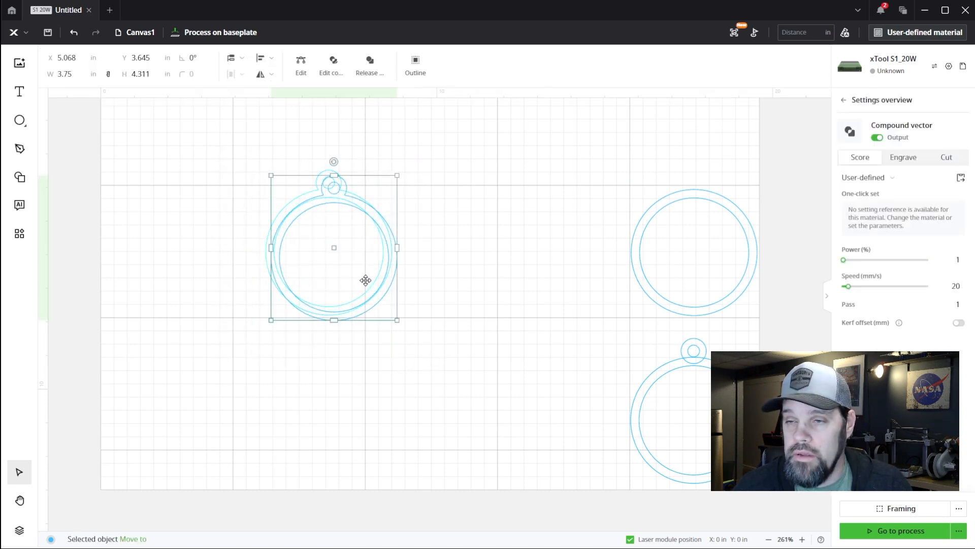
drag(335, 249, 551, 418)
click(529, 283)
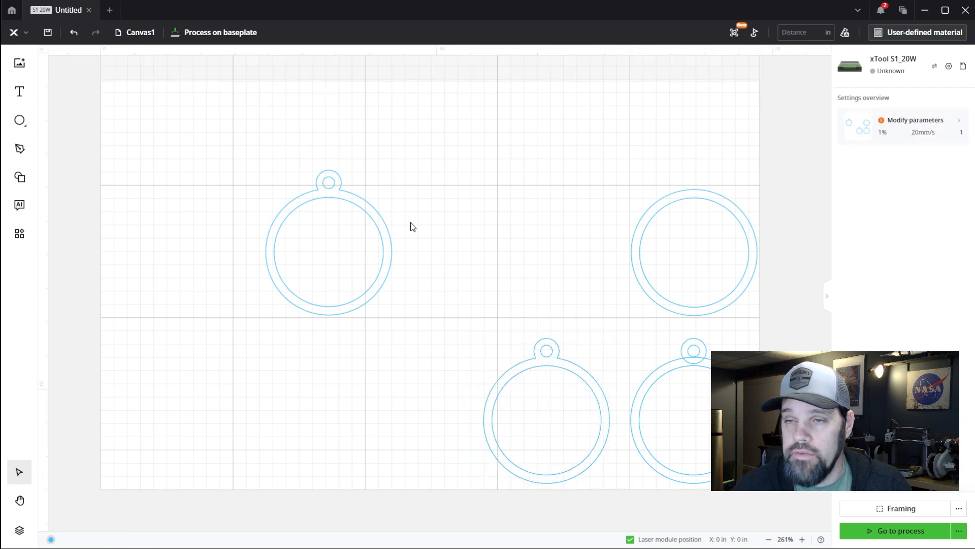
Insert a basic star over the original frame and enlarge it to about 3.339 by 3.176 in so its points overlap the ring
drag(306, 182, 301, 200)
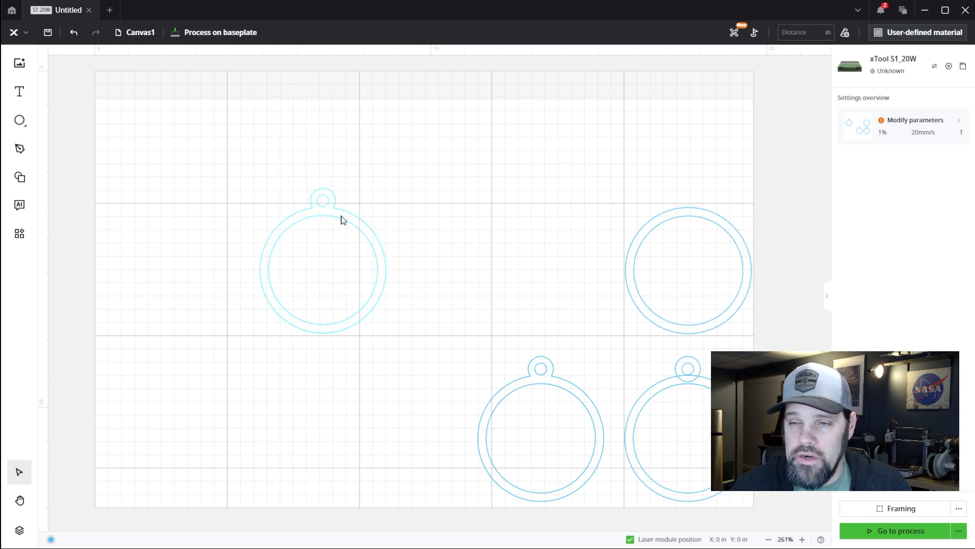
click(19, 177)
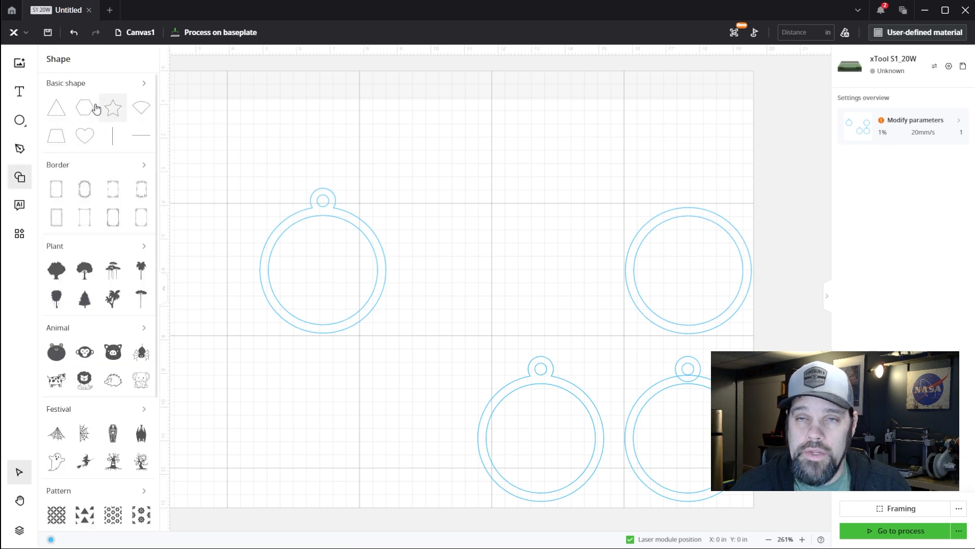
click(144, 84)
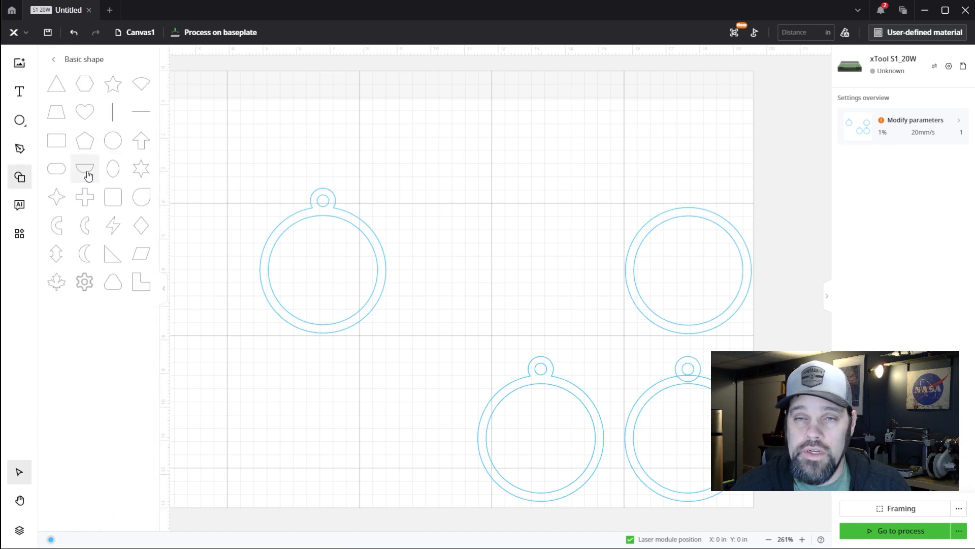
click(116, 87)
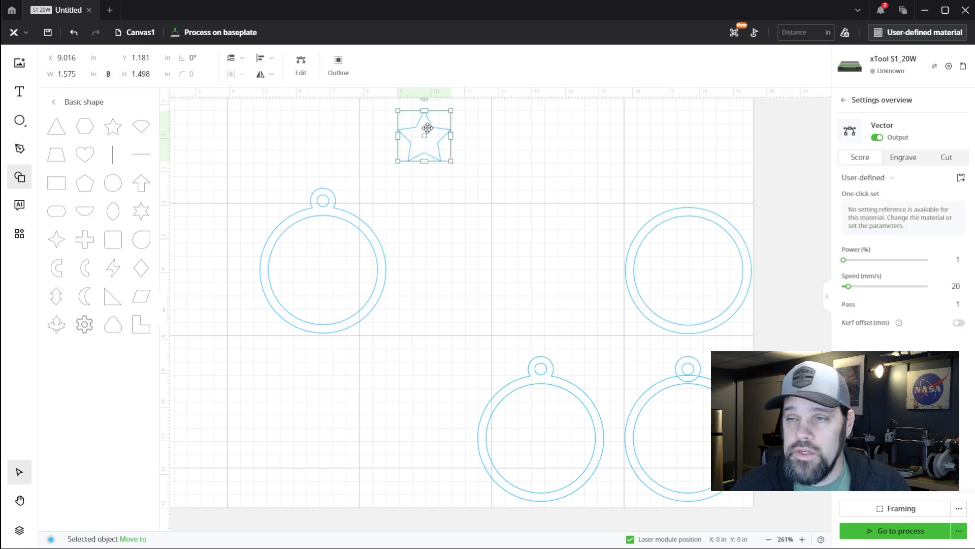
drag(426, 134, 374, 321)
drag(278, 220, 268, 210)
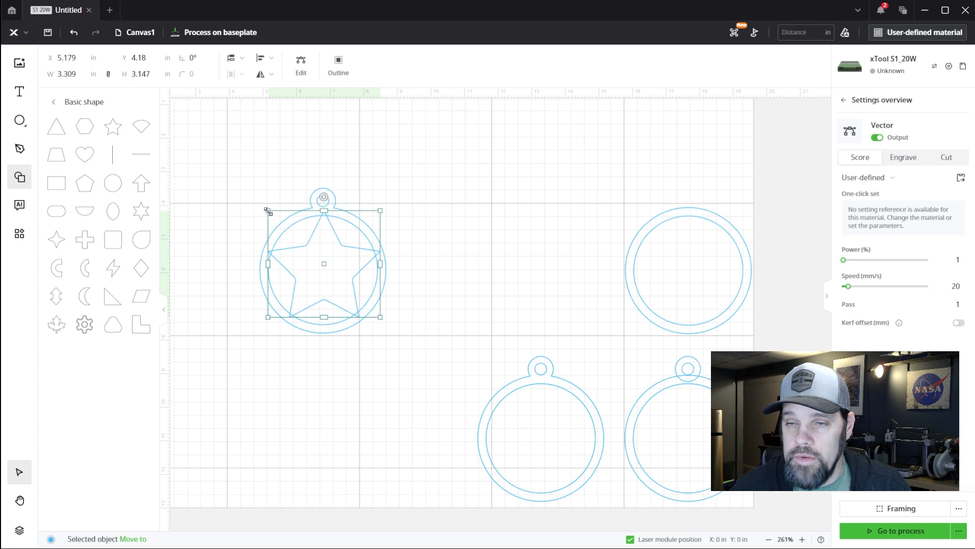
click(19, 172)
scroll(288, 262, up, 4)
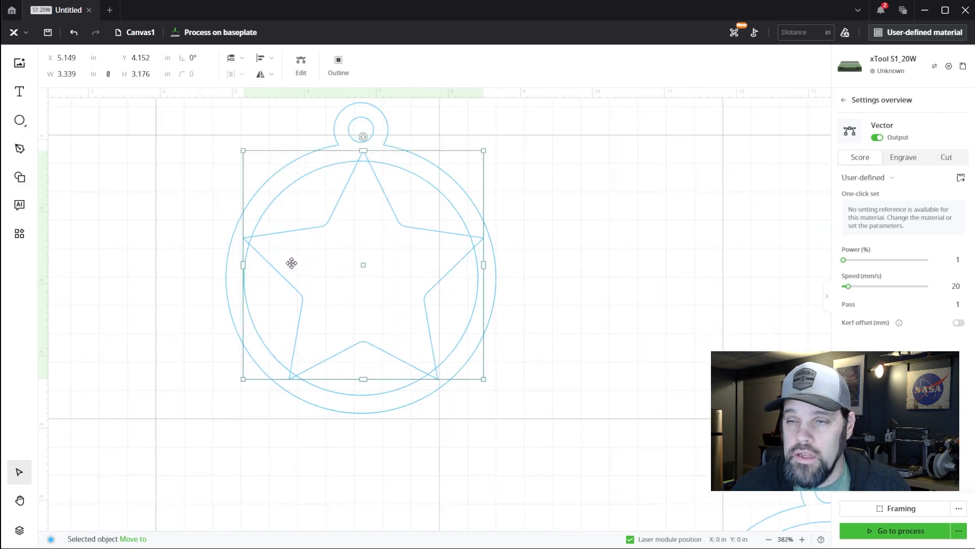
Fine-tune the star's position to about X 5.116, Y 4.159 in, horizontally centred on the frame with all points overlapping the ring
click(564, 235)
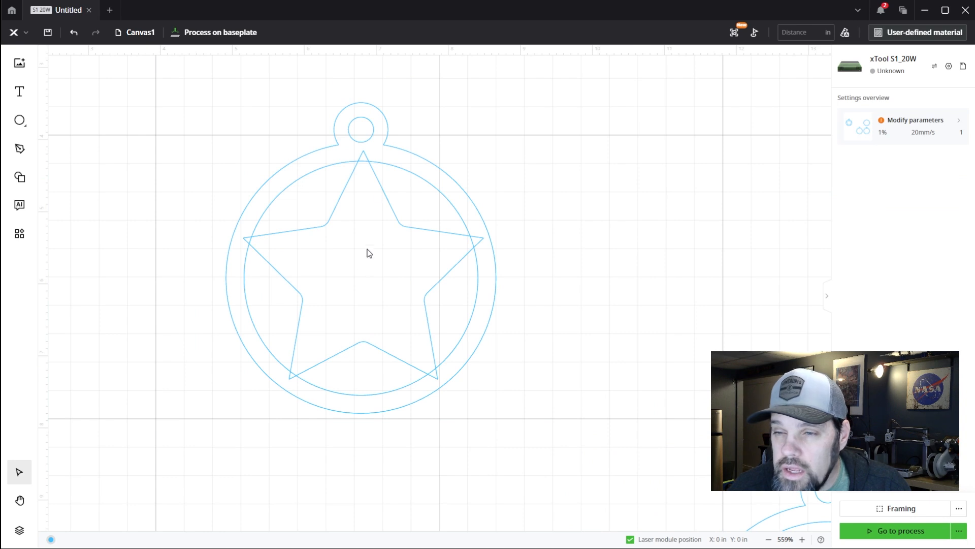
click(386, 198)
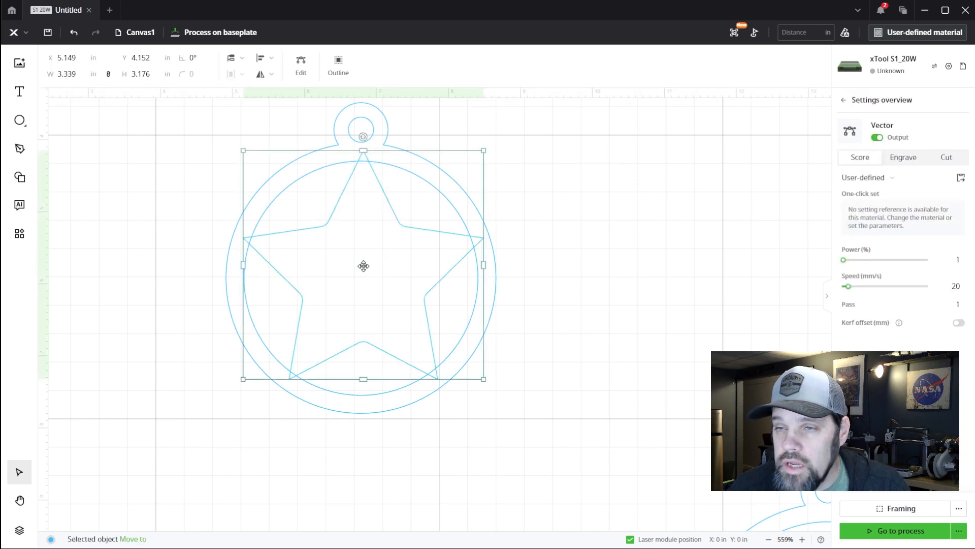
drag(363, 266, 362, 264)
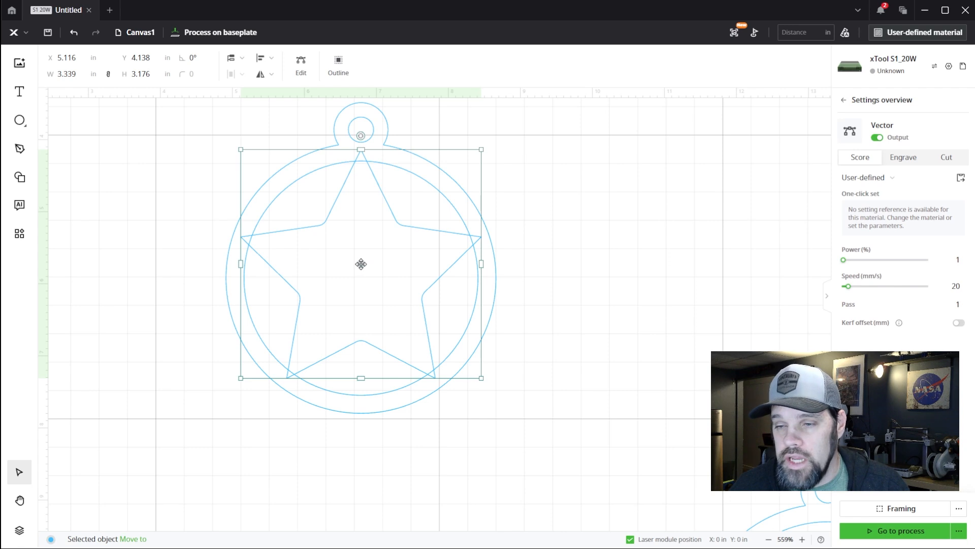
drag(361, 264, 360, 267)
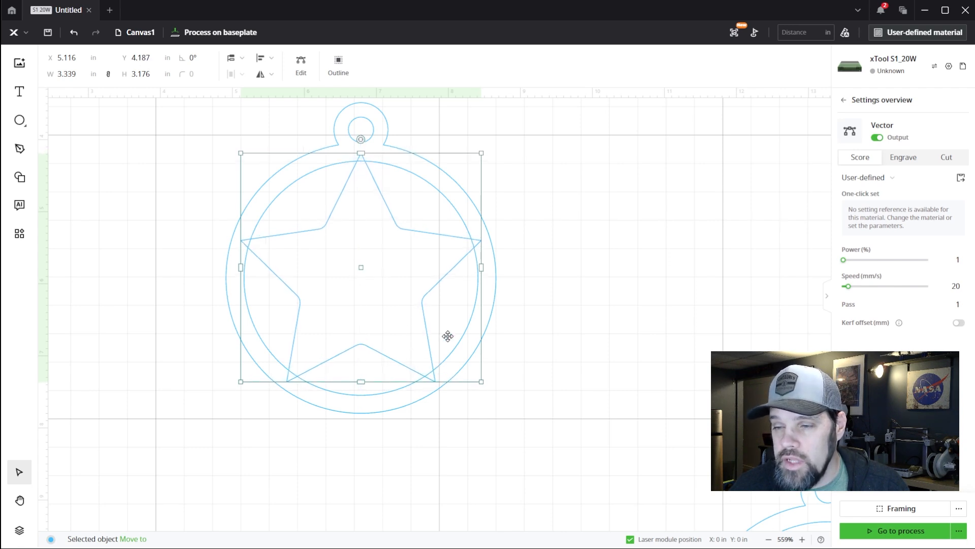
click(497, 130)
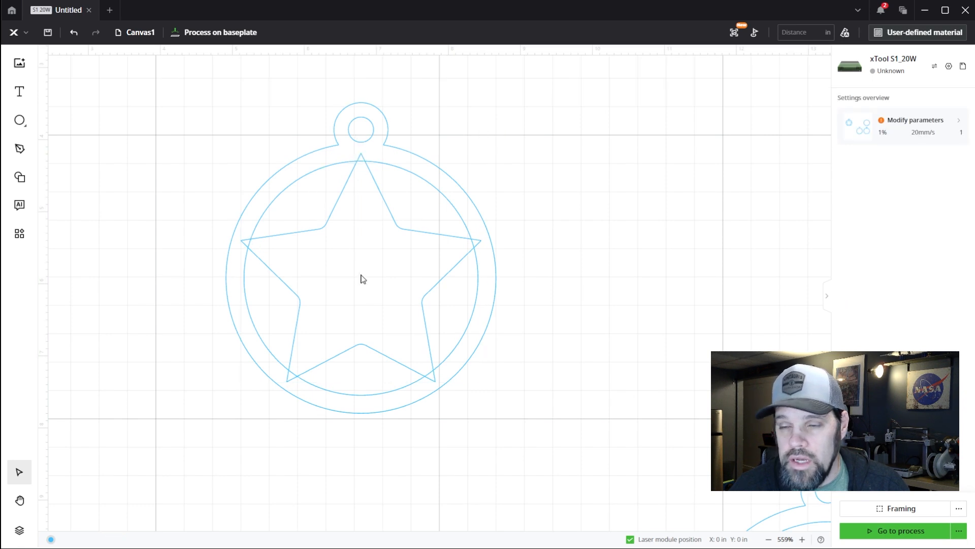
click(396, 224)
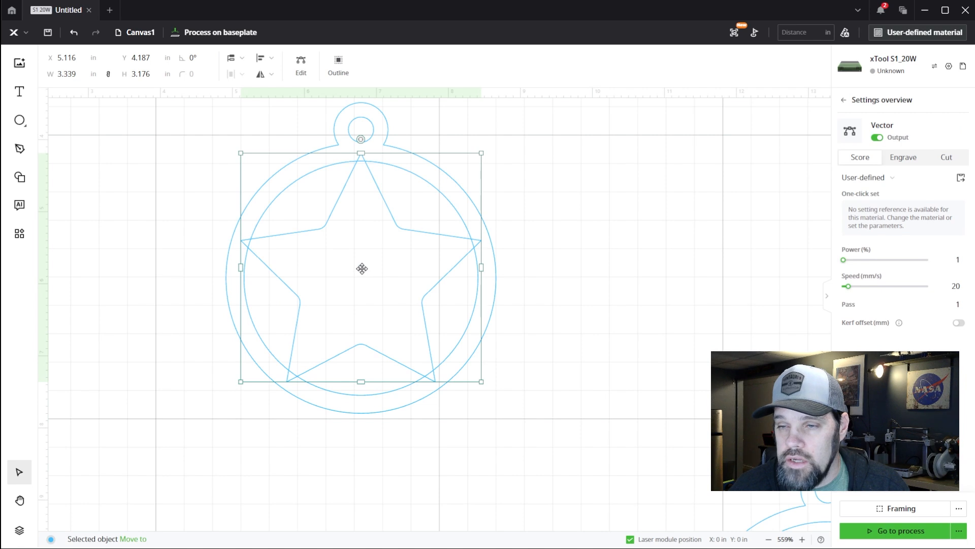
drag(362, 269, 361, 267)
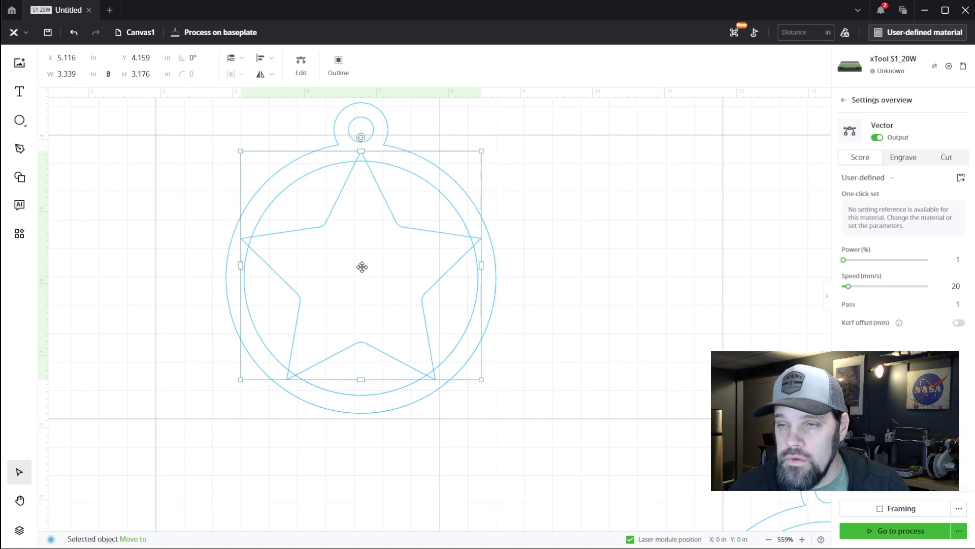
click(549, 254)
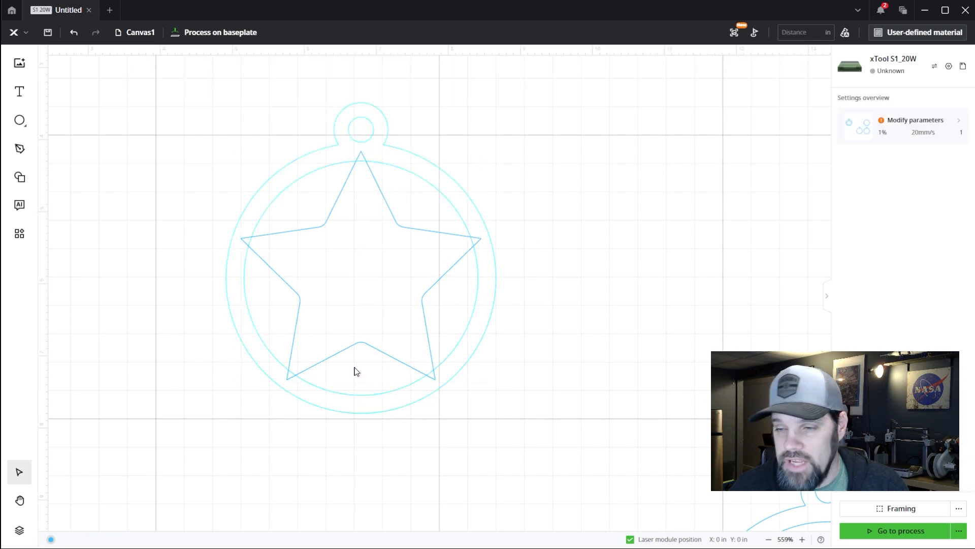
Unite the star with the ornament frame into one shape and inspect the merged outline
scroll(349, 349, down, 5)
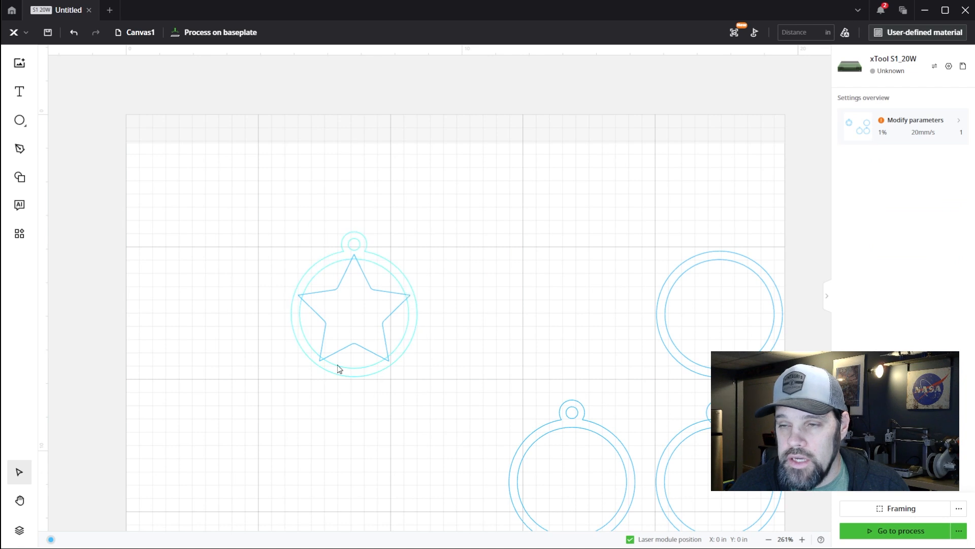
drag(255, 204, 454, 433)
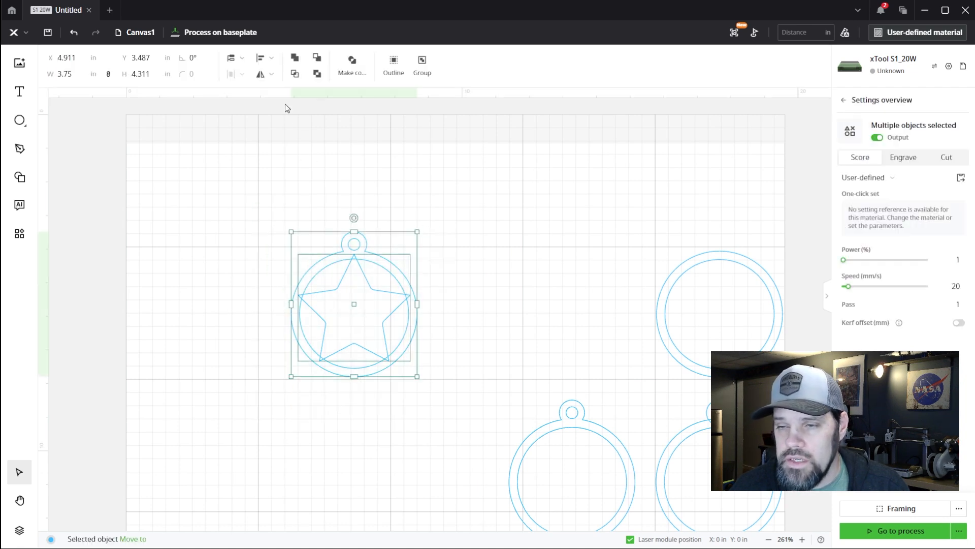
click(296, 59)
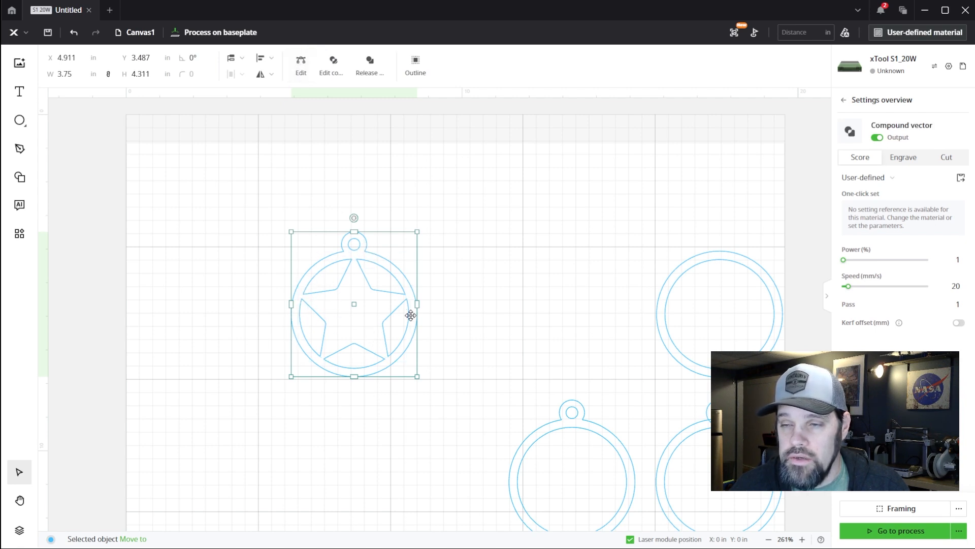
click(449, 315)
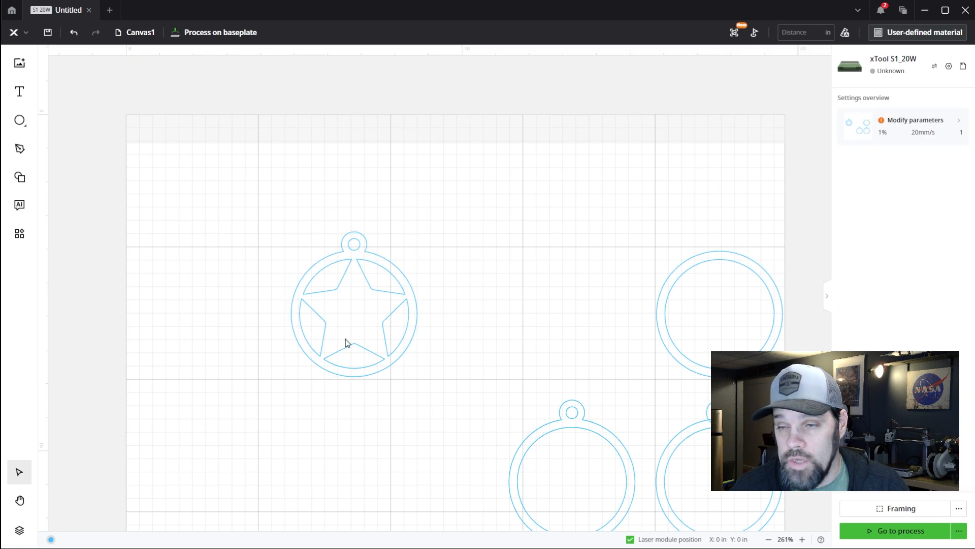
scroll(345, 341, up, 5)
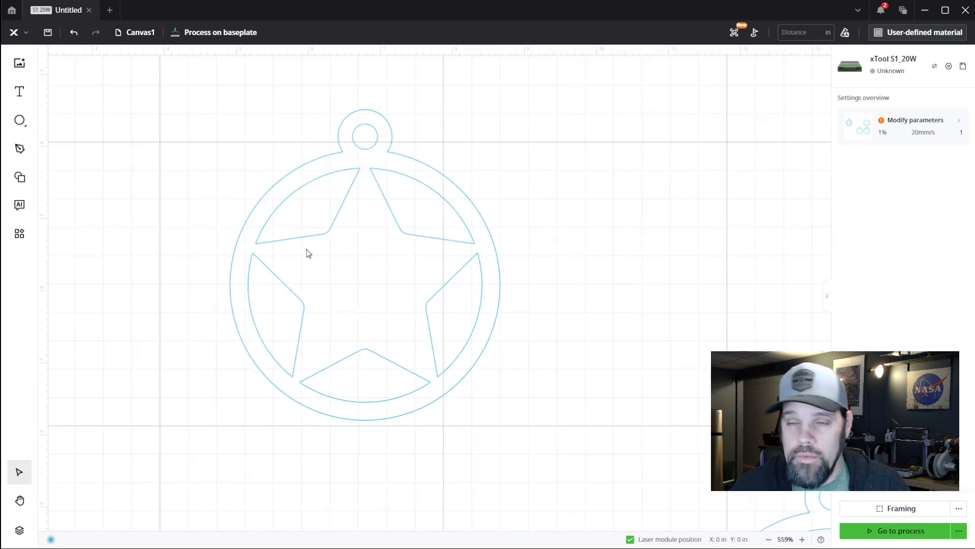
scroll(368, 276, down, 5)
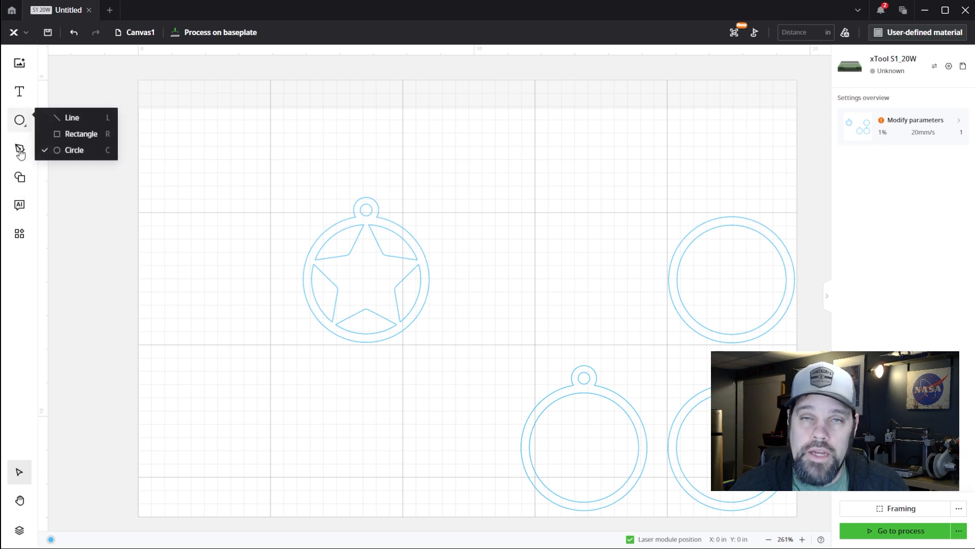
Insert another basic star, about 1.575 by 1.498 in, in the empty area above the ornaments
click(20, 177)
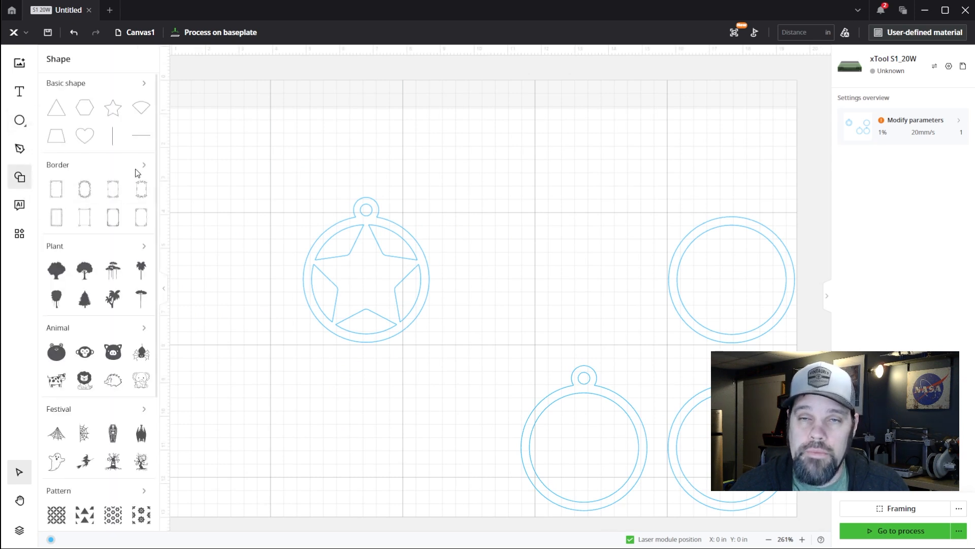
click(113, 107)
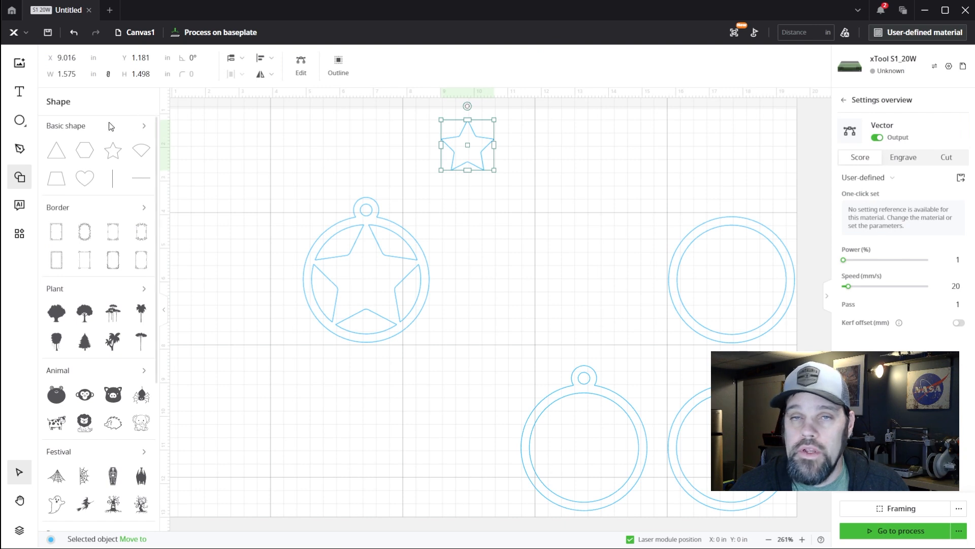
click(22, 178)
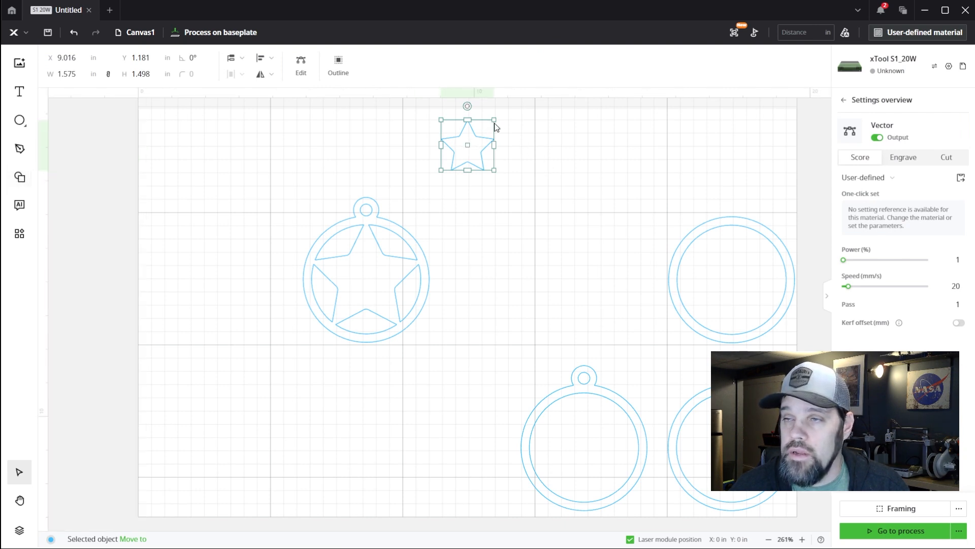
Shrink the loose star to about 0.629 by 0.598 in, tilt it slightly clockwise and place it near the centre of the star ornament
drag(493, 119, 359, 282)
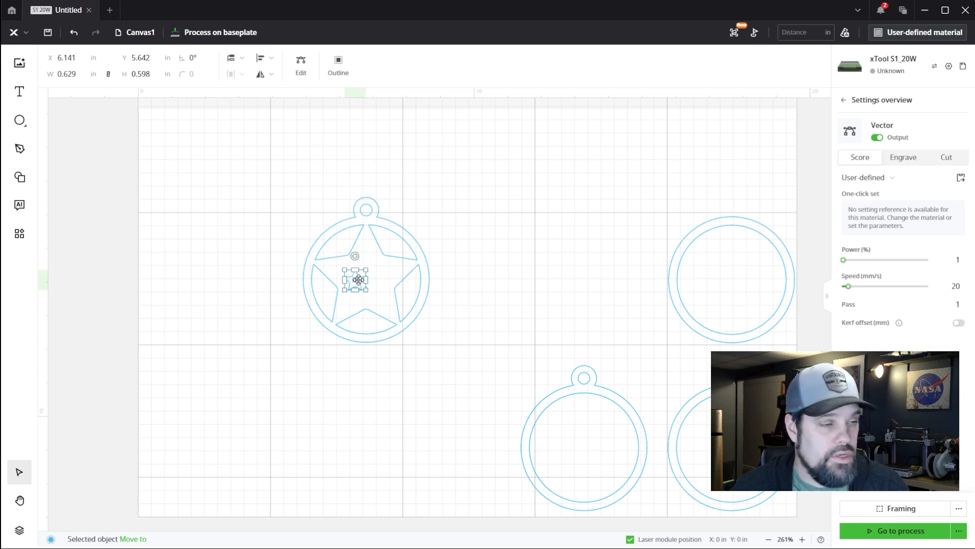
scroll(362, 284, left, 2)
scroll(363, 284, right, 2)
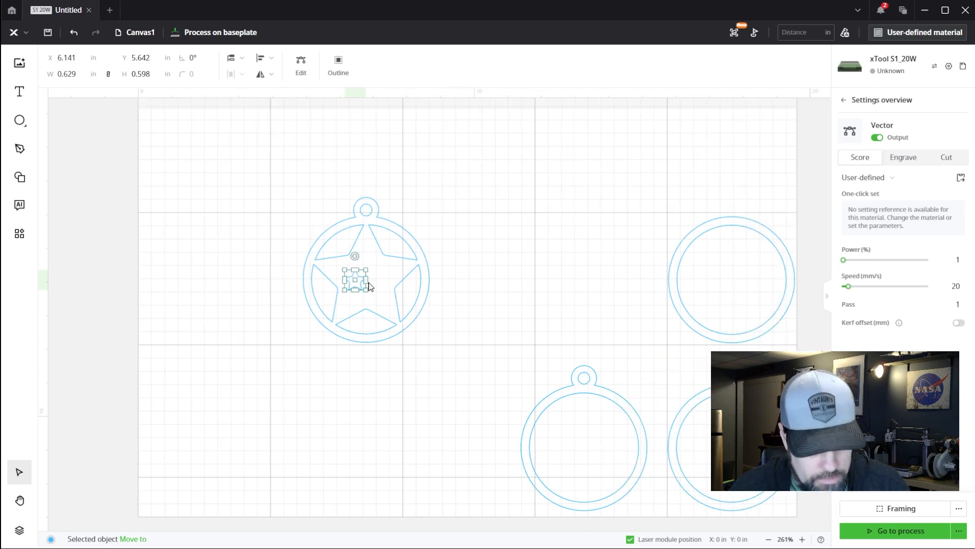
scroll(375, 279, up, 4)
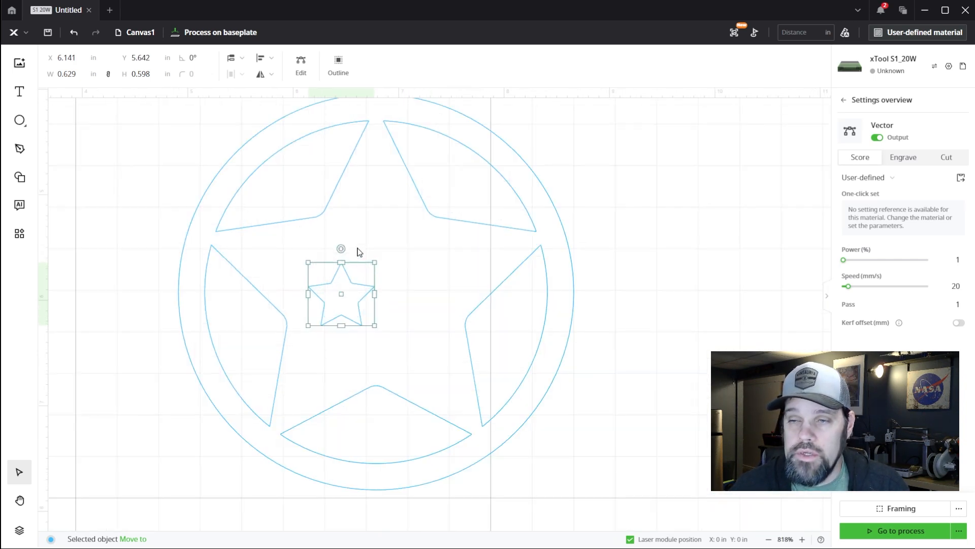
drag(343, 249, 356, 251)
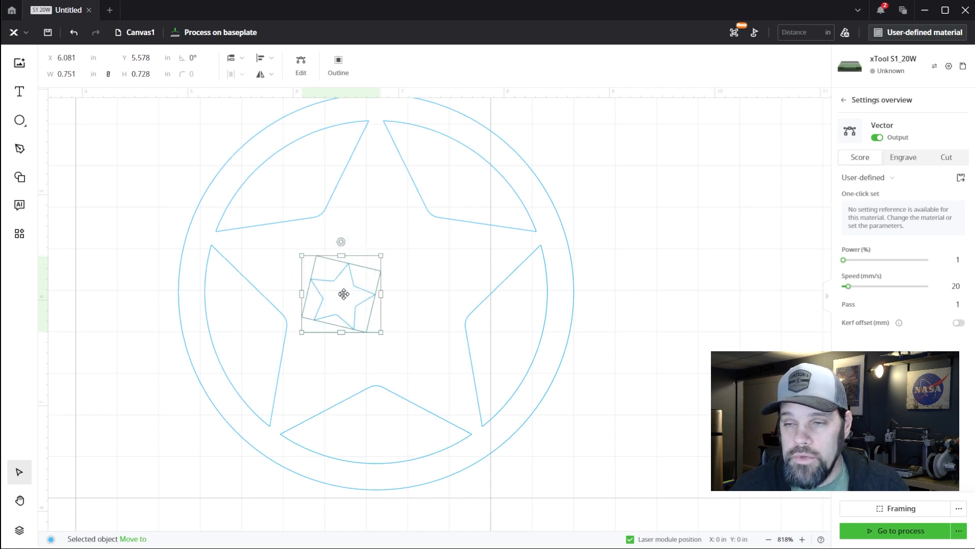
drag(343, 294, 348, 288)
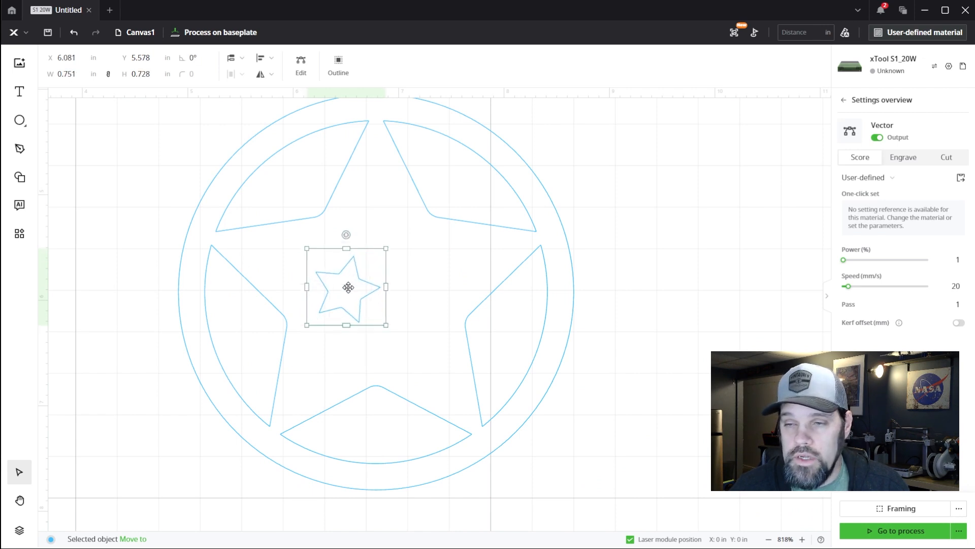
Duplicate the tilted small star into the ornament's upper arm, making the copy slightly smaller and upright
click(429, 265)
key(ctrl+v)
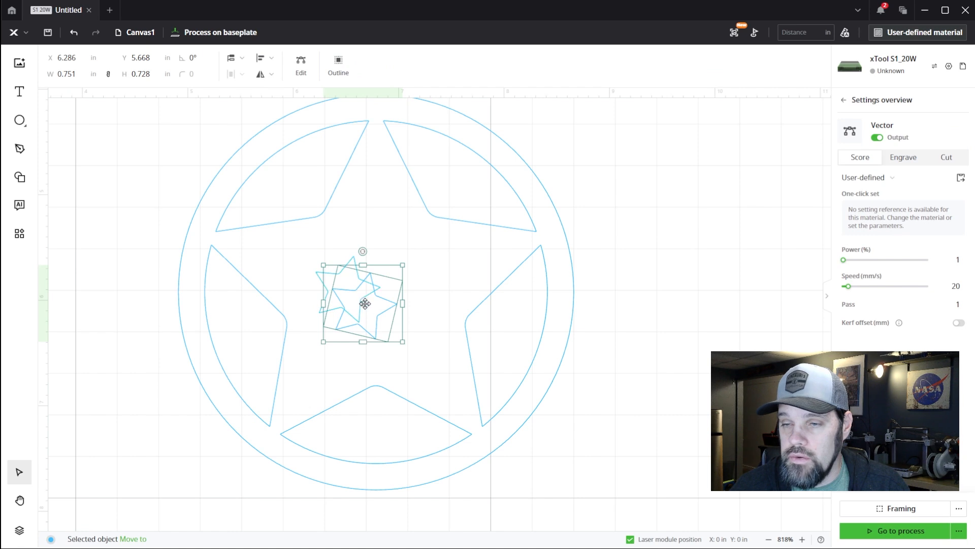
drag(373, 308, 383, 208)
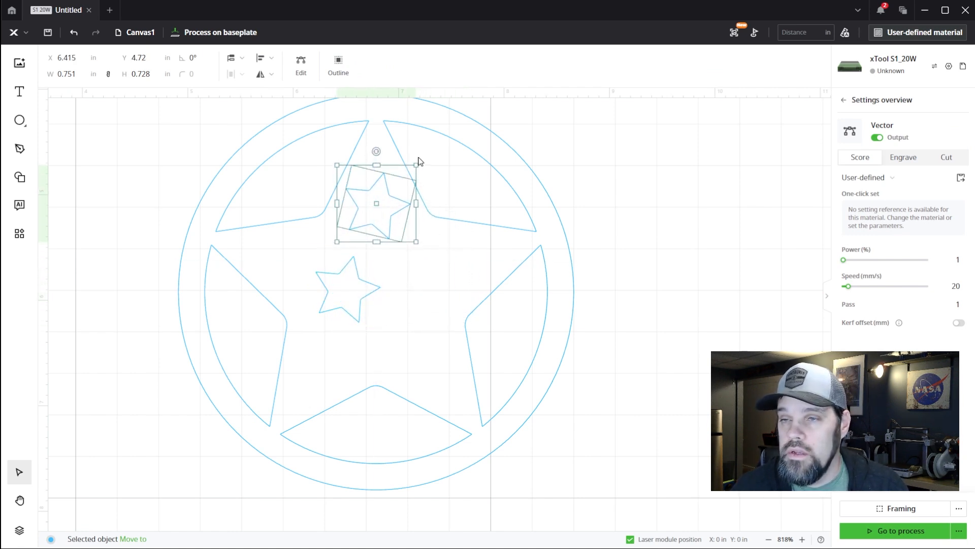
drag(416, 165, 355, 173)
Place another copy of the small star in the ornament's right arm, reduced in size and slightly rotated
drag(365, 217, 443, 268)
click(432, 253)
key(ctrl+v)
drag(466, 244, 442, 267)
drag(429, 281, 472, 227)
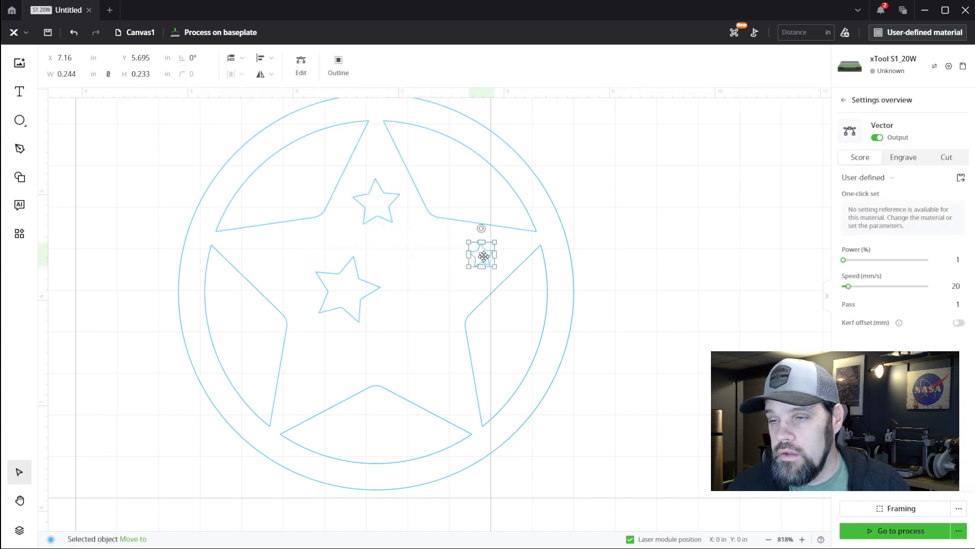
Add further tiny star copies in the ornament's left and lower-left arms
key(ctrl+c)
key(ctrl+v)
drag(496, 267, 308, 381)
click(316, 370)
key(ctrl+v)
drag(308, 351, 316, 373)
drag(306, 383, 311, 381)
Copy the upper arm's small star into the lower-right arm and rotate the copy
click(351, 351)
click(391, 219)
key(ctrl+c)
key(ctrl+v)
drag(392, 219, 426, 353)
drag(450, 329, 491, 339)
click(656, 310)
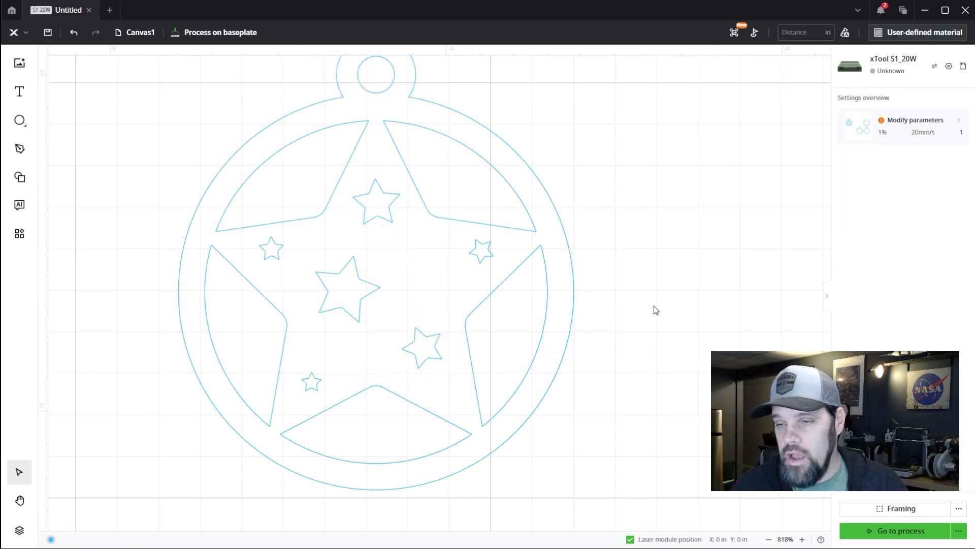
Place a spare copy of the decorated ornament beside the original, and merge the original's frame and six small stars into one compound vector
scroll(370, 312, down, 5)
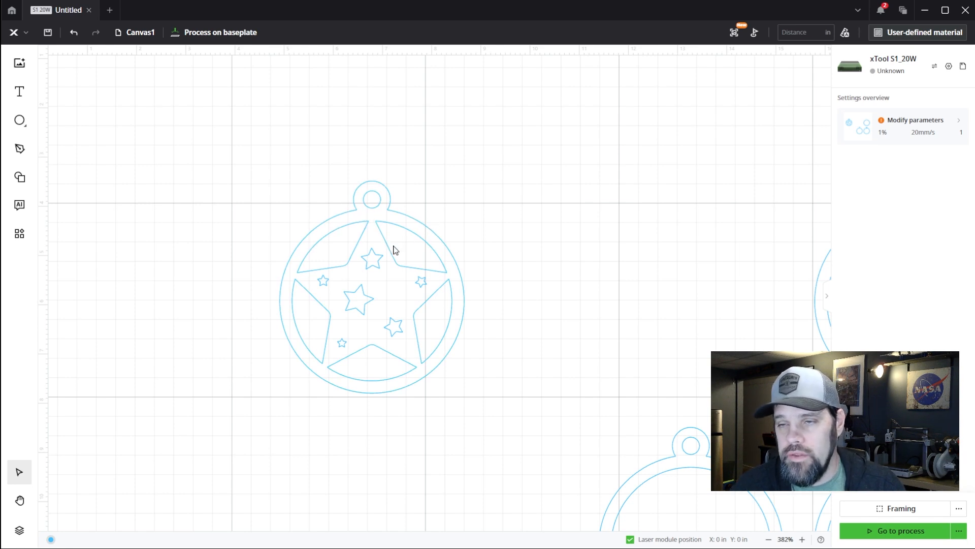
drag(246, 162, 538, 447)
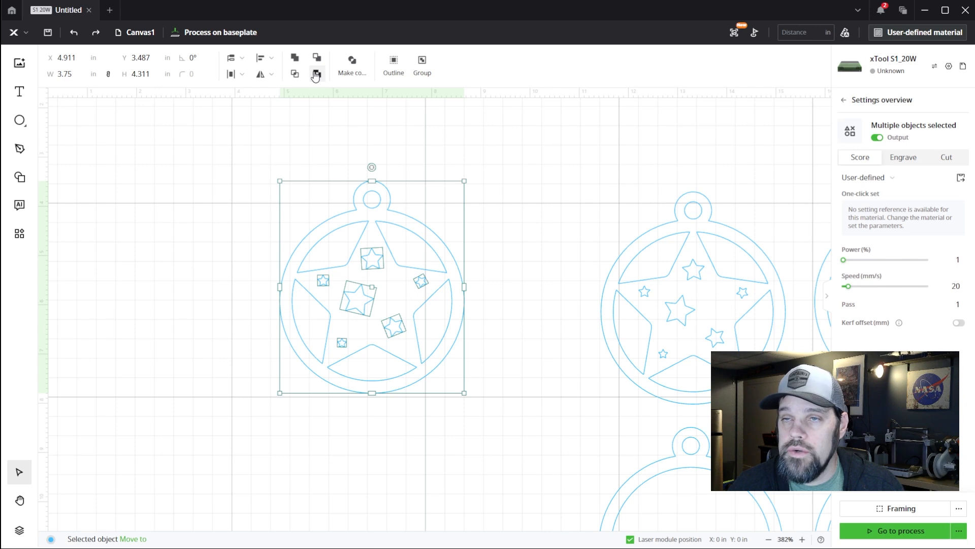
click(315, 74)
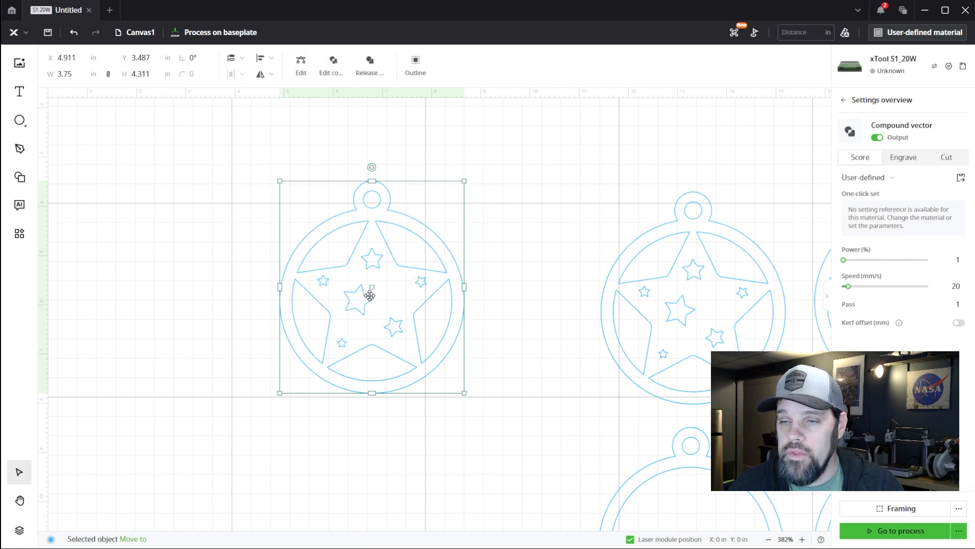
click(490, 233)
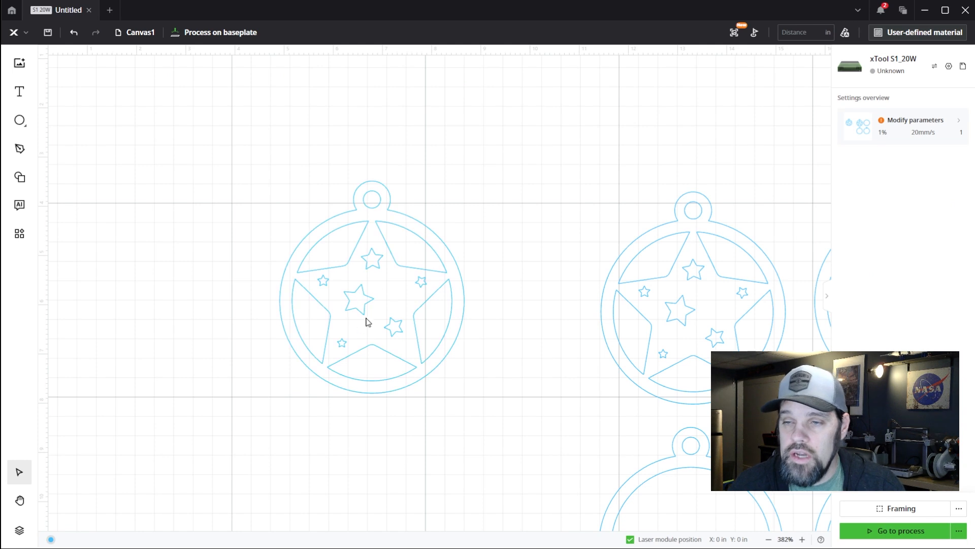
Move the spare looped frame from below the ornament copy into the empty area beneath the original star ornament
scroll(323, 144, down, 2)
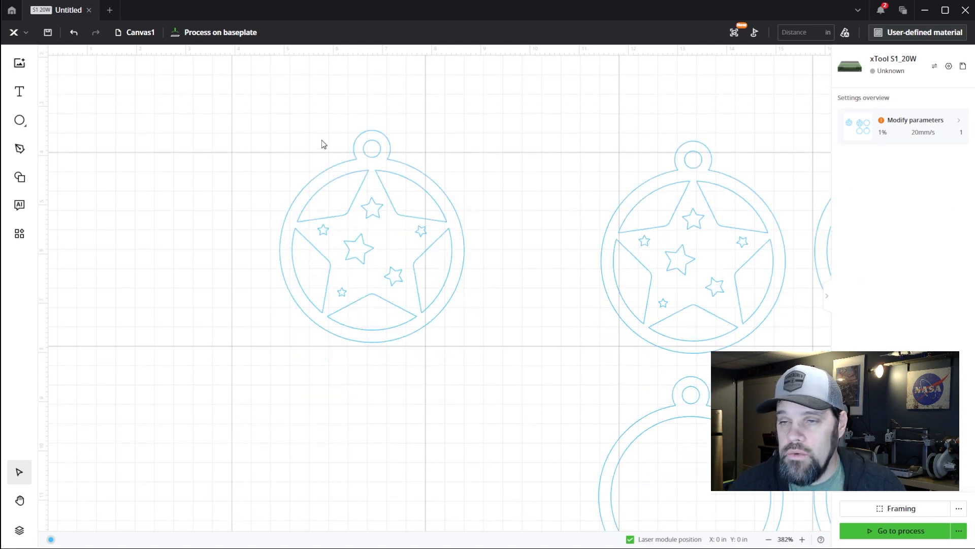
scroll(359, 185, down, 4)
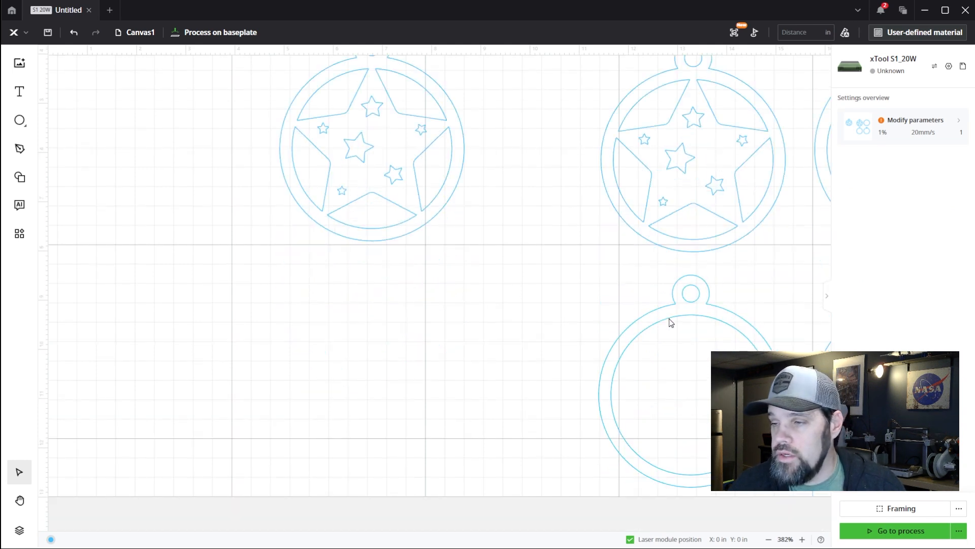
drag(588, 261, 799, 493)
drag(696, 386, 375, 357)
click(517, 323)
scroll(324, 339, down, 2)
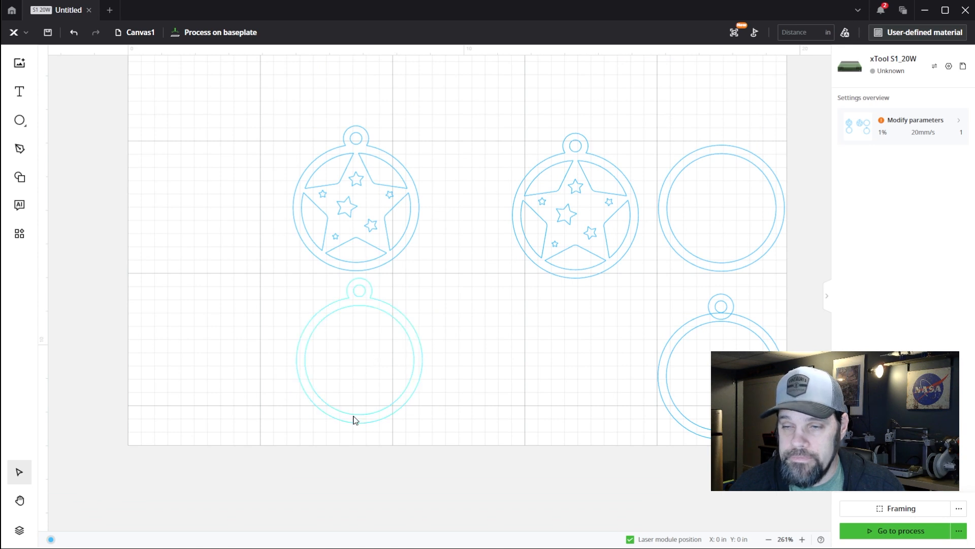
Offset the moved frame's inner circle inward by a small negative distance with Outline, keeping the inner outline option enabled
scroll(354, 402, up, 2)
scroll(358, 447, up, 2)
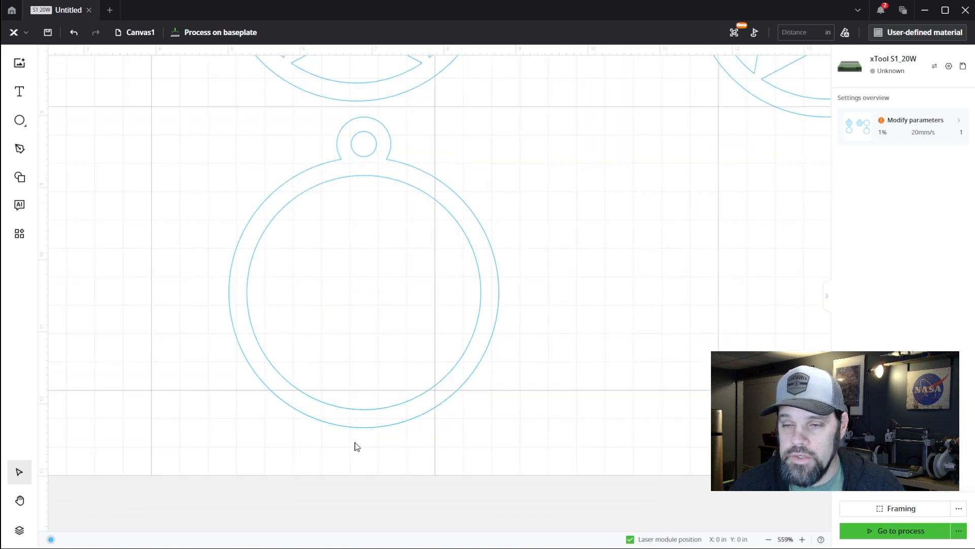
click(429, 194)
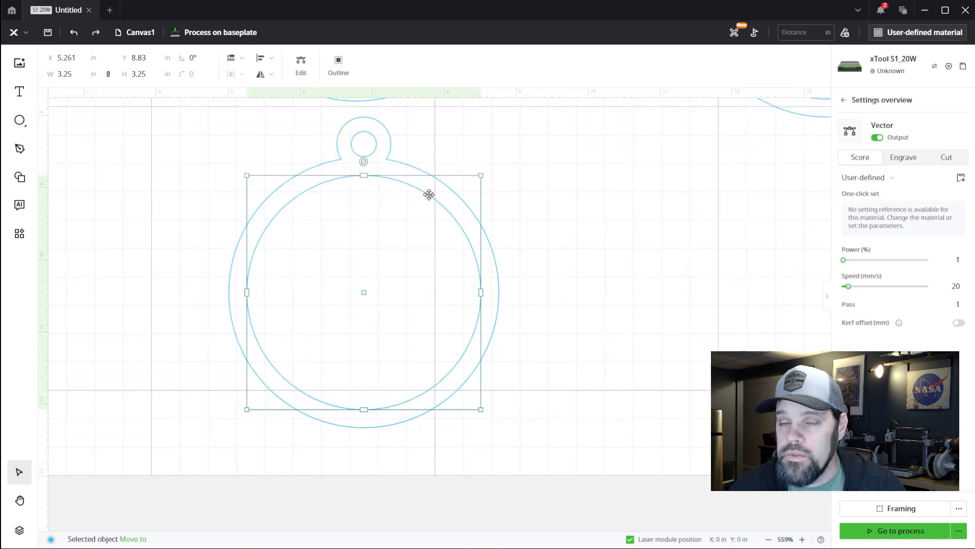
click(338, 68)
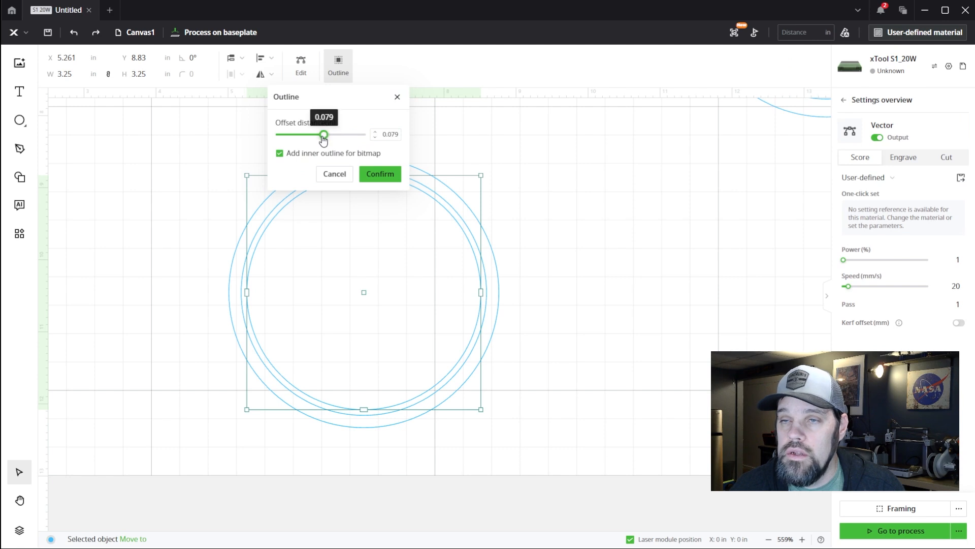
drag(323, 135, 321, 138)
click(389, 135)
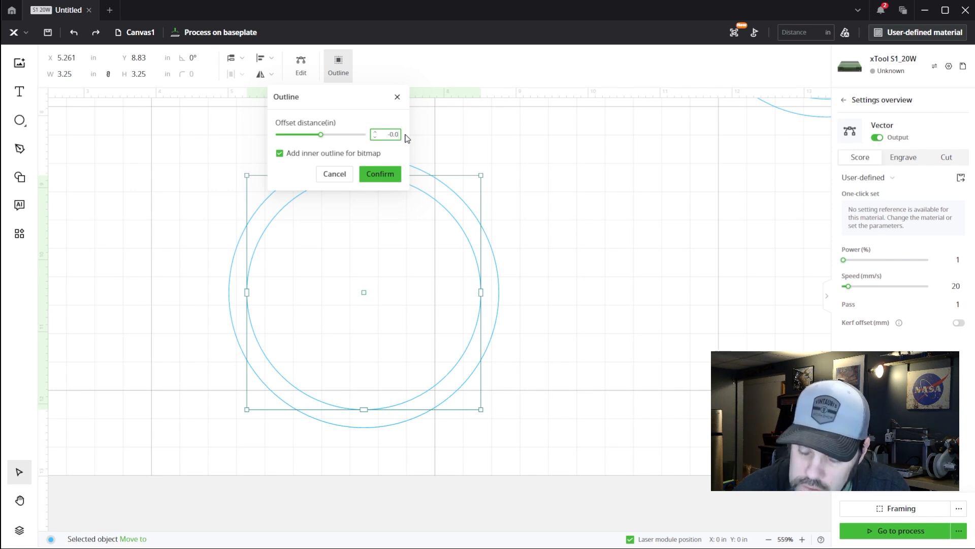
click(385, 175)
click(587, 208)
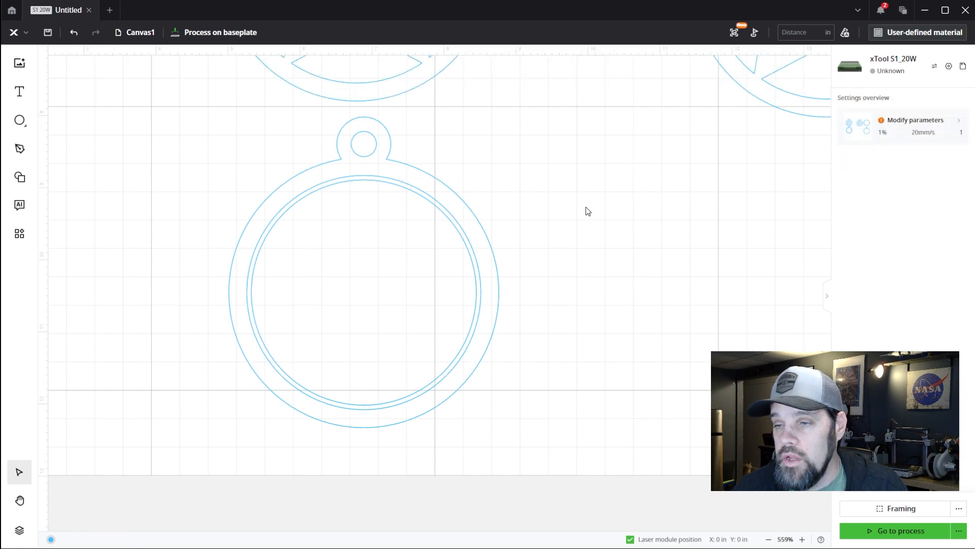
Delete the original 3.25 in inner circle and combine the frame outline, loop hole and new inner circle into one compound shape
click(479, 274)
key(Delete)
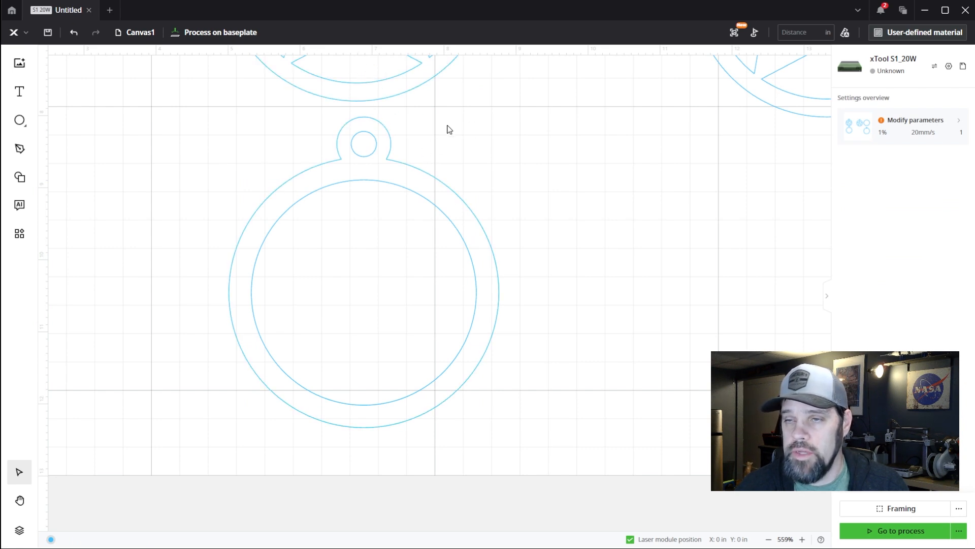
drag(430, 114, 351, 203)
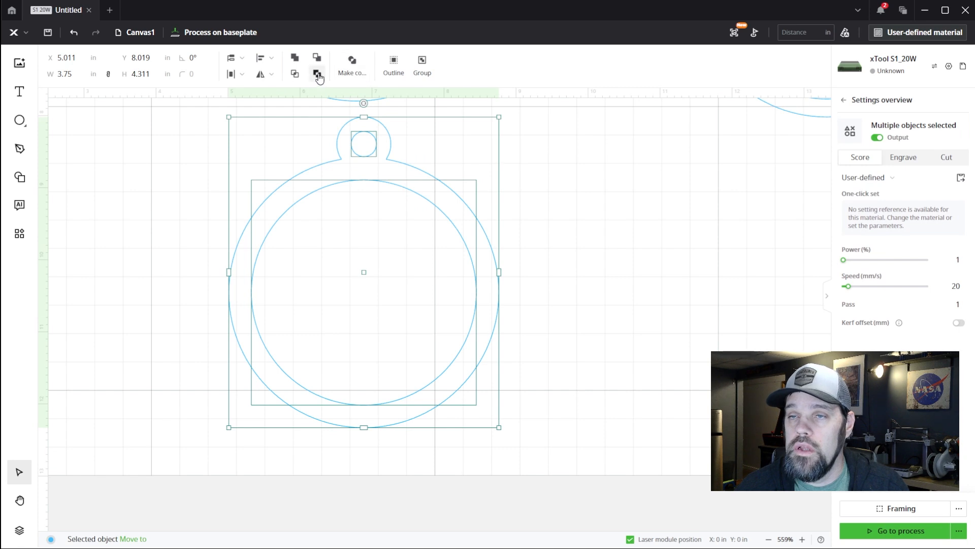
click(352, 63)
click(564, 167)
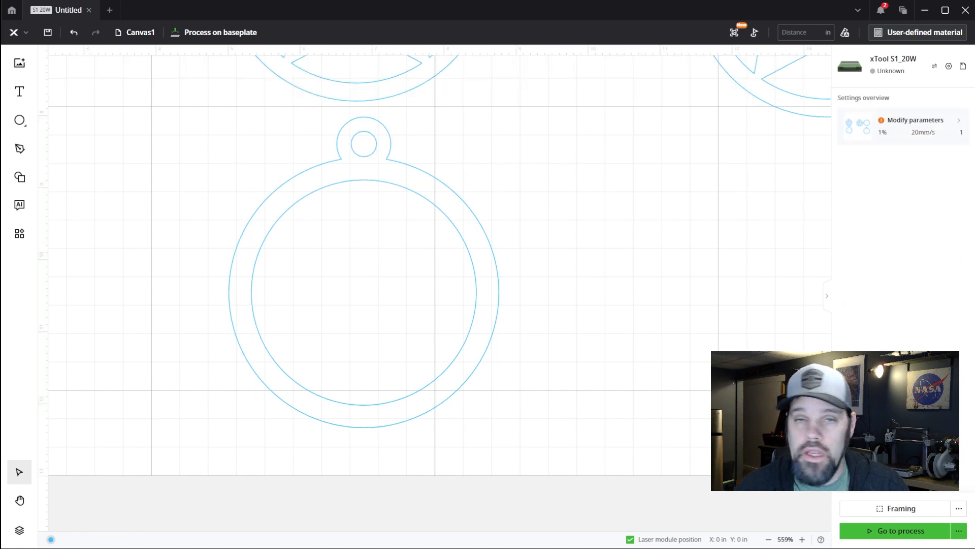
Add a text object over the lower part of the frame in the Christmas font at 21 pt
click(19, 92)
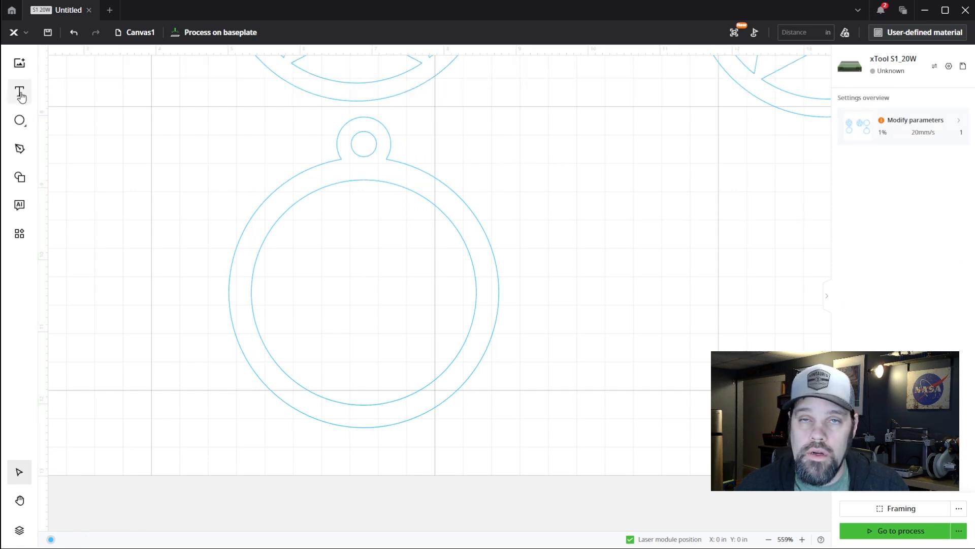
click(310, 329)
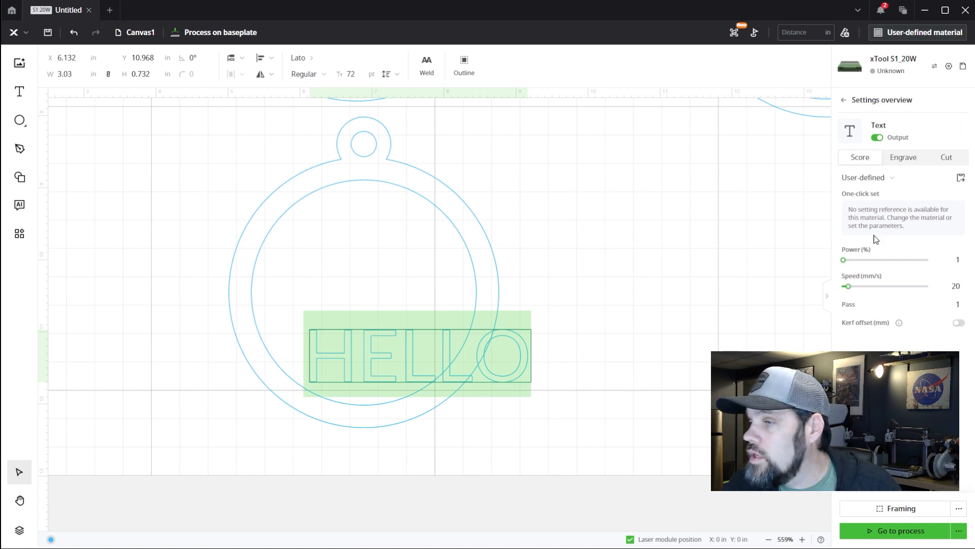
click(304, 60)
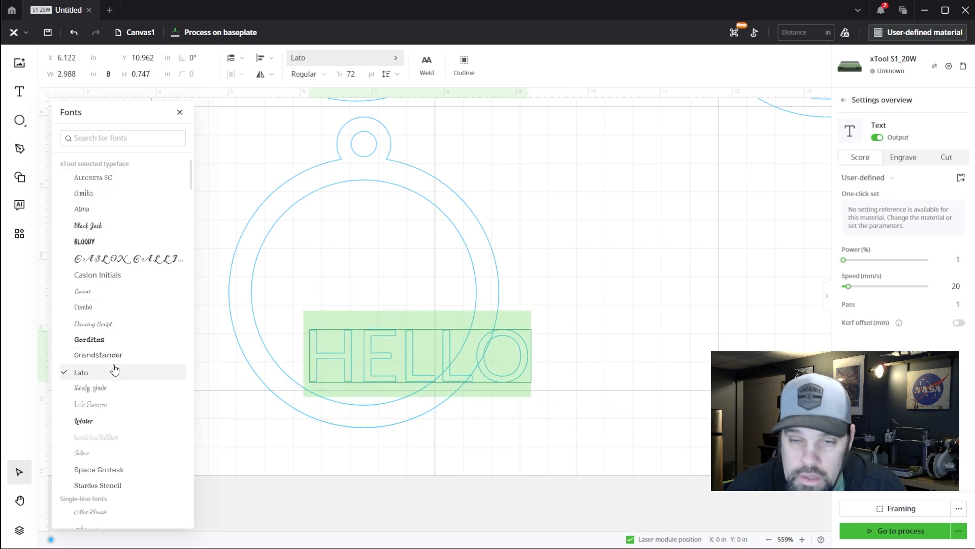
scroll(114, 374, down, 3)
scroll(115, 369, down, 12)
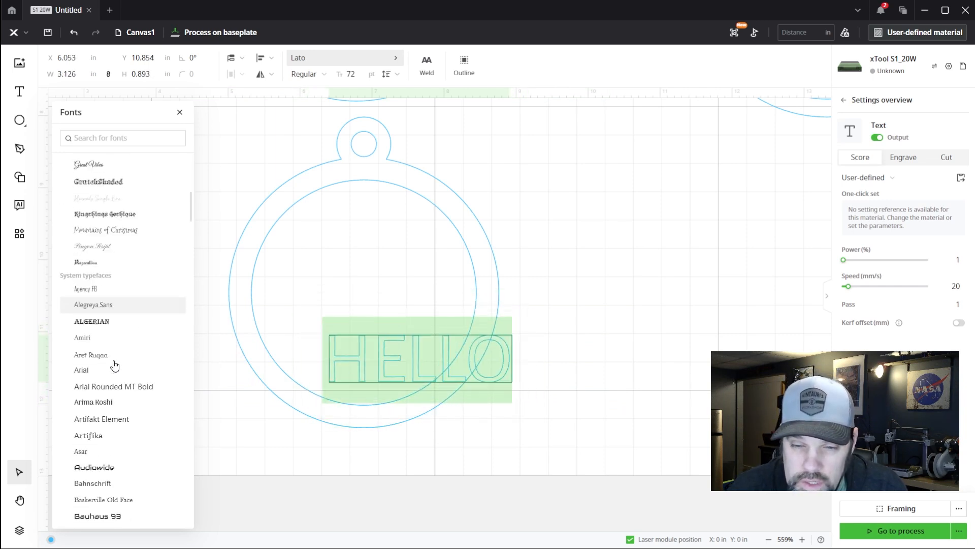
scroll(114, 364, down, 10)
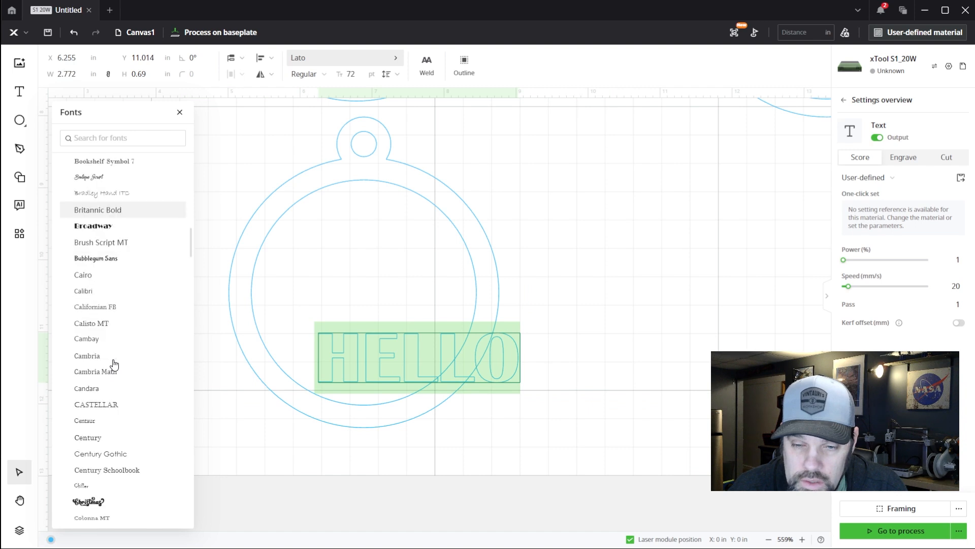
scroll(113, 363, down, 4)
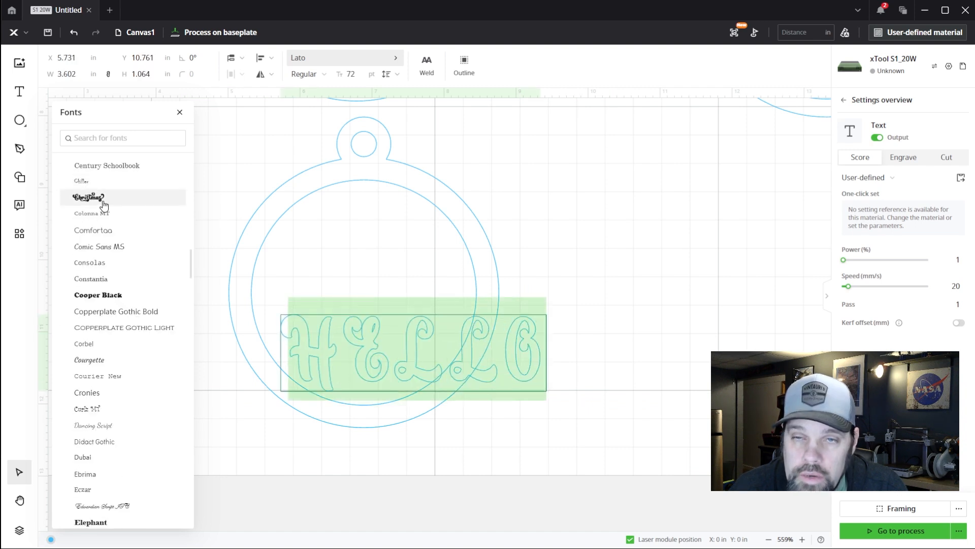
click(103, 204)
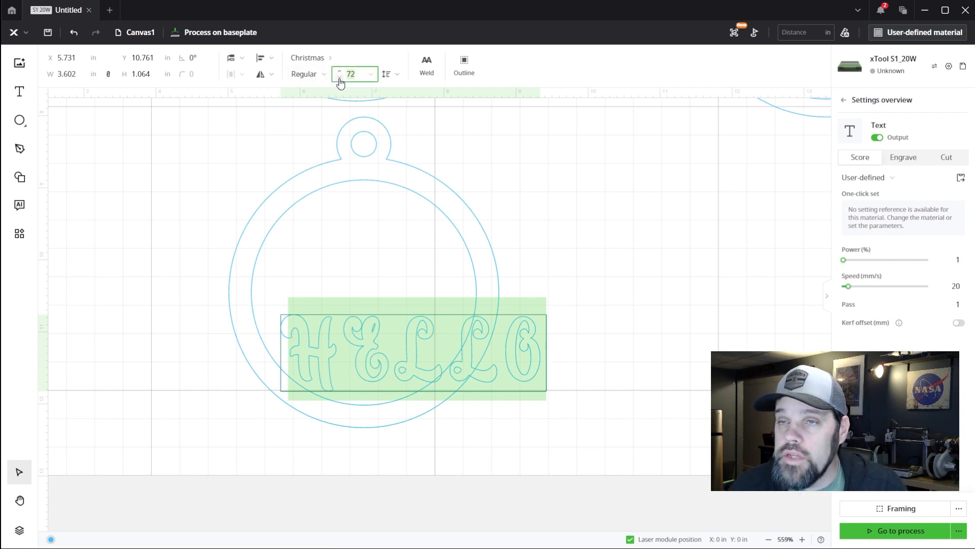
scroll(340, 81, down, 20)
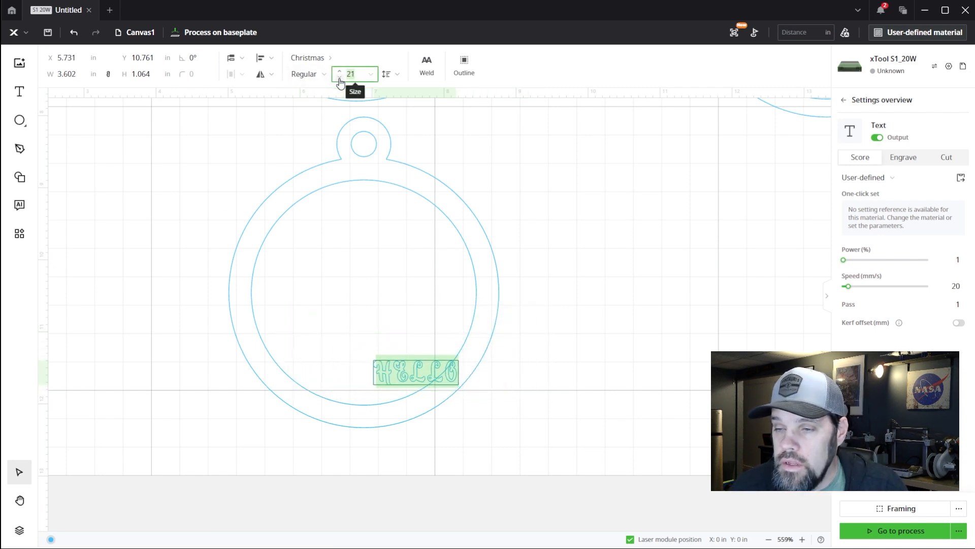
Set the text's processing type to Engrave and replace its wording with "Merry Christmas 2024"
click(903, 157)
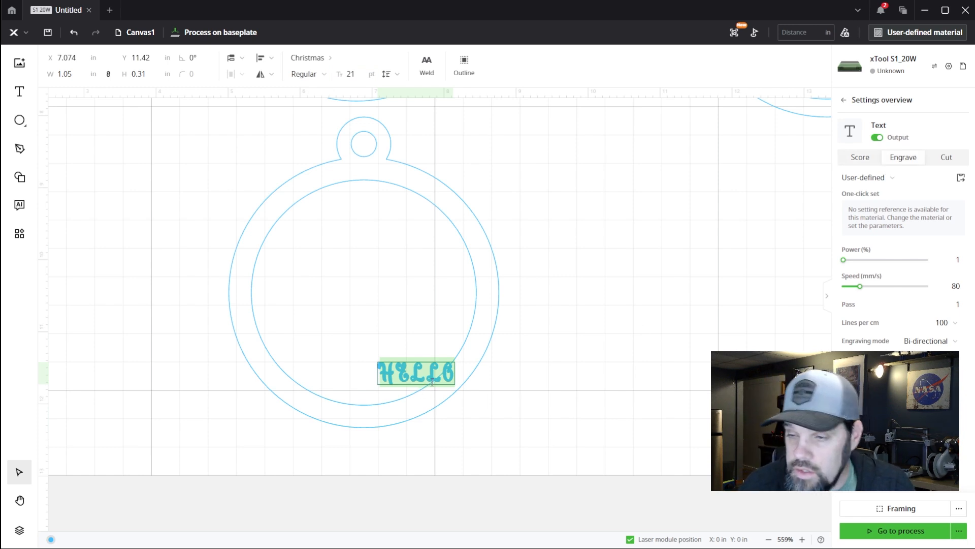
text(Me)
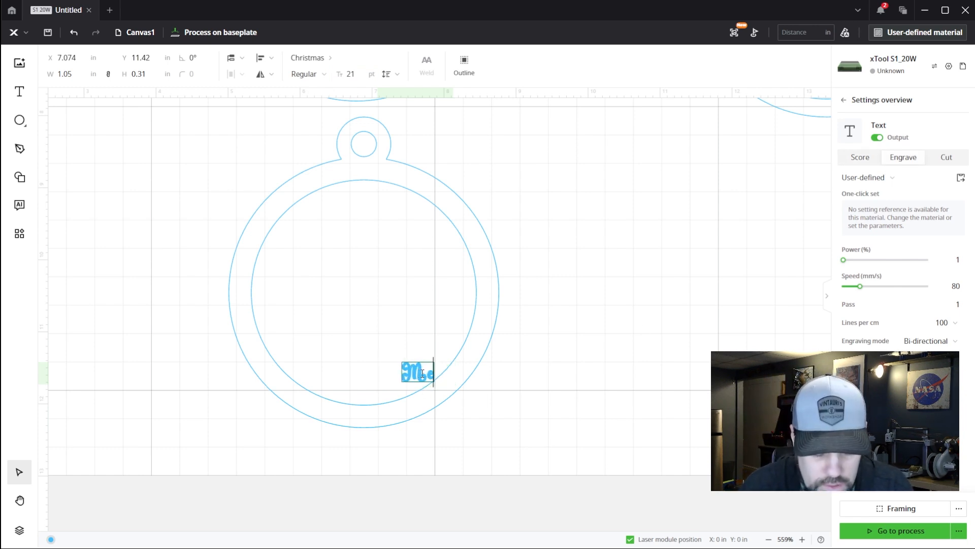
text(rry Christmas)
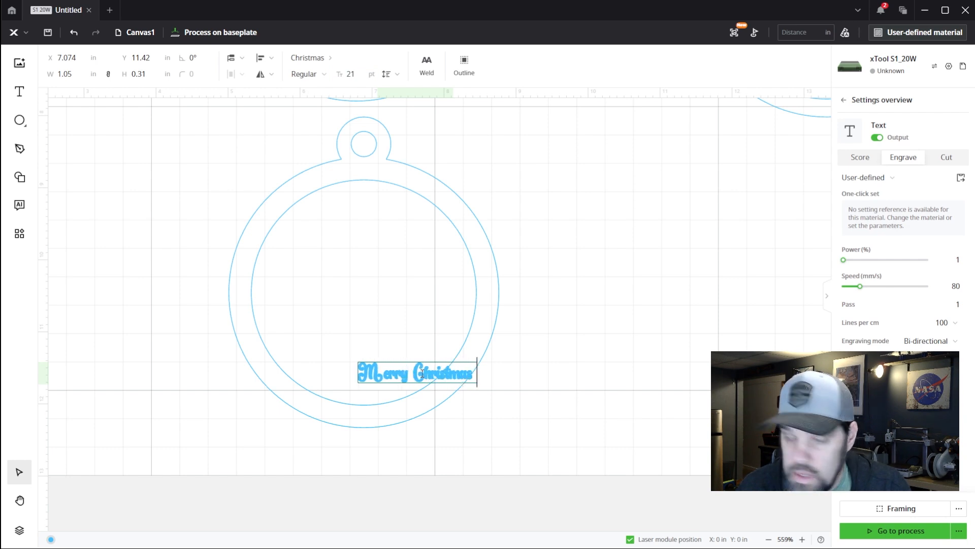
text( 2024)
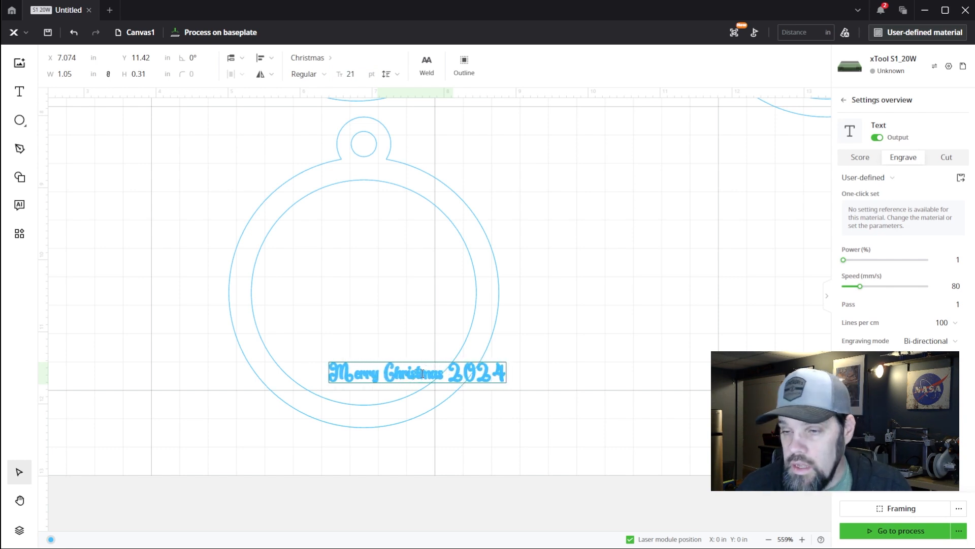
key(Escape)
scroll(419, 385, up, 6)
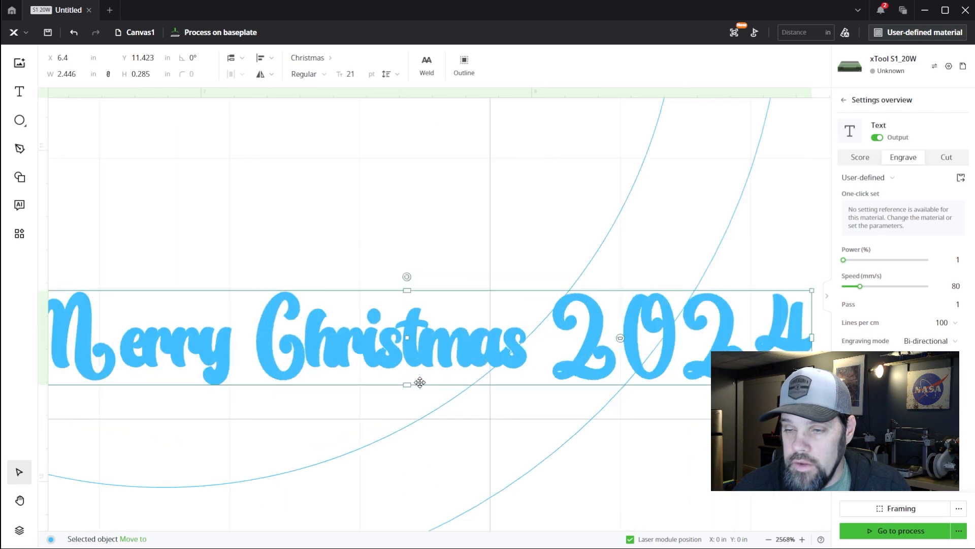
scroll(419, 382, down, 3)
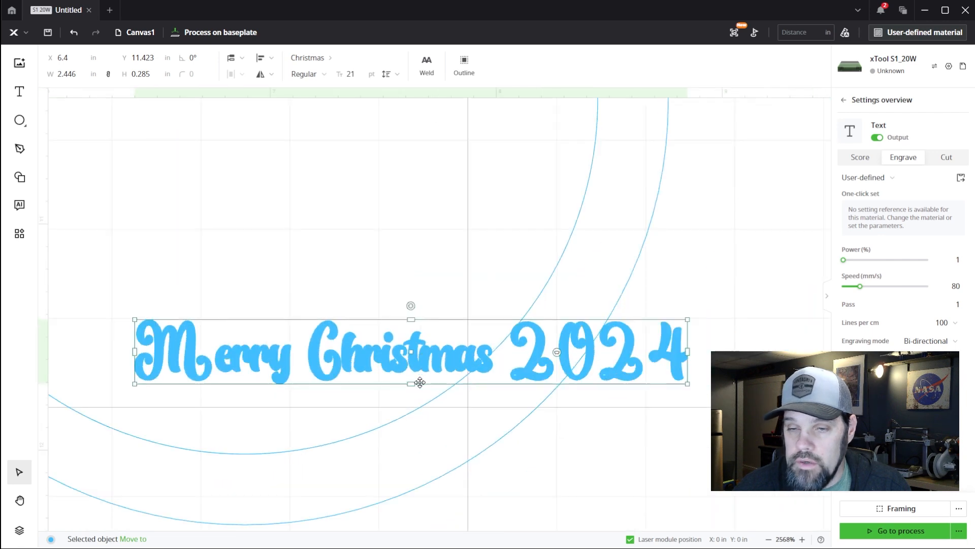
double_click(392, 365)
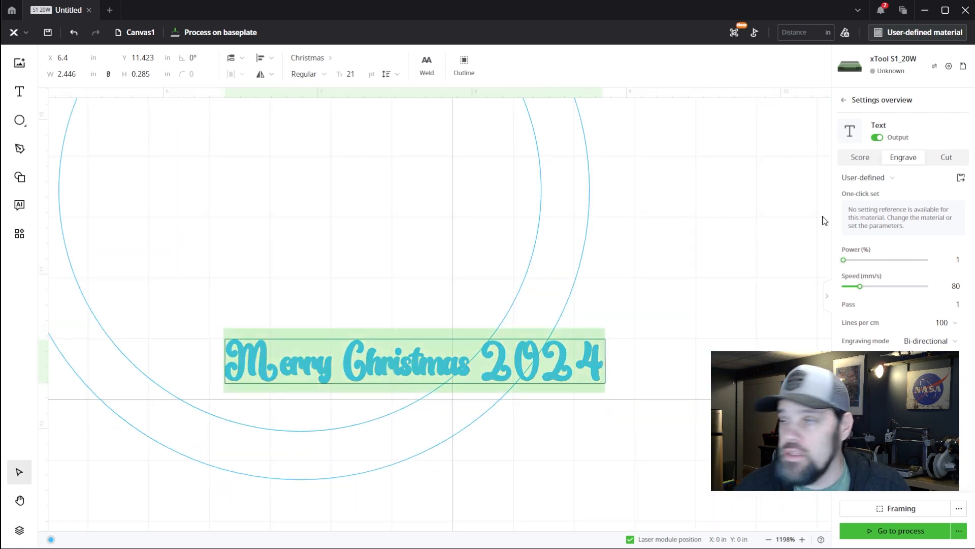
click(322, 59)
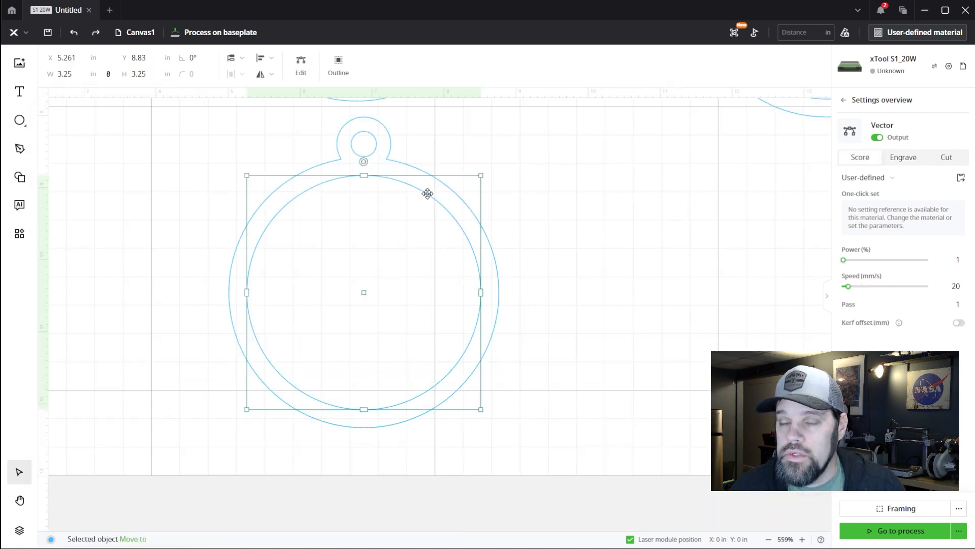
Offset the frame's 3.25 in inner circle inward by 0.0625 in with Outline, keeping the inner outline option enabled
click(337, 69)
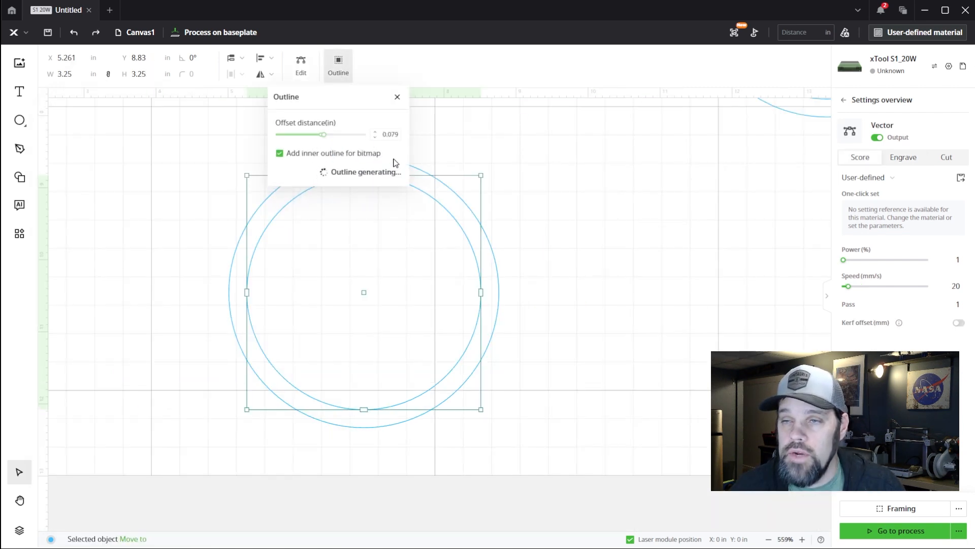
drag(323, 135, 321, 141)
drag(389, 137, 400, 137)
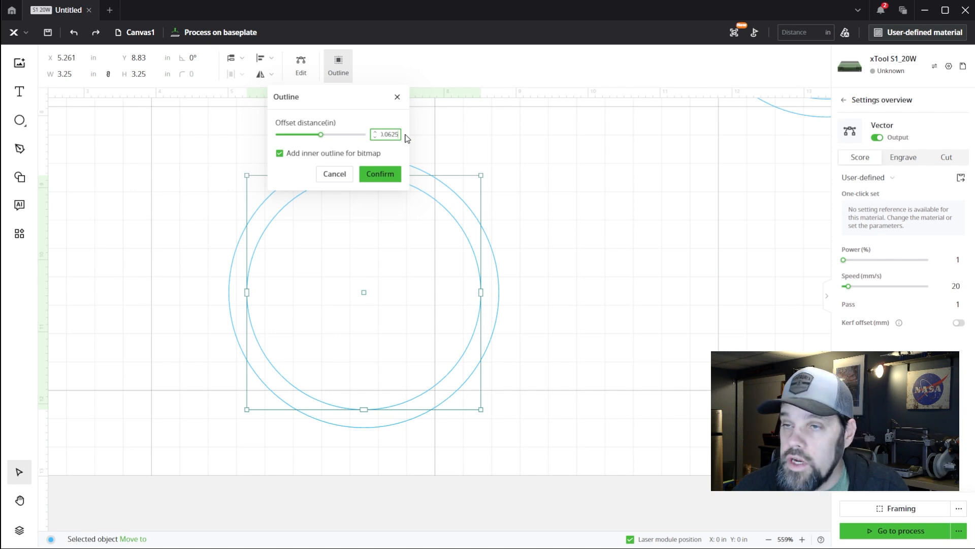
click(386, 176)
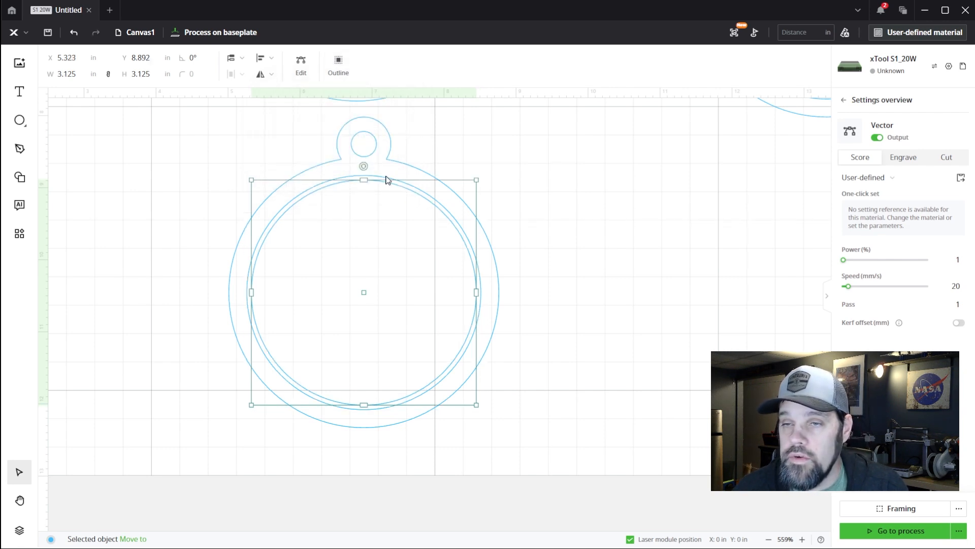
Delete the original 3.25 in circle and combine the frame outline, loop hole and new inner circle into one compound shape
click(589, 212)
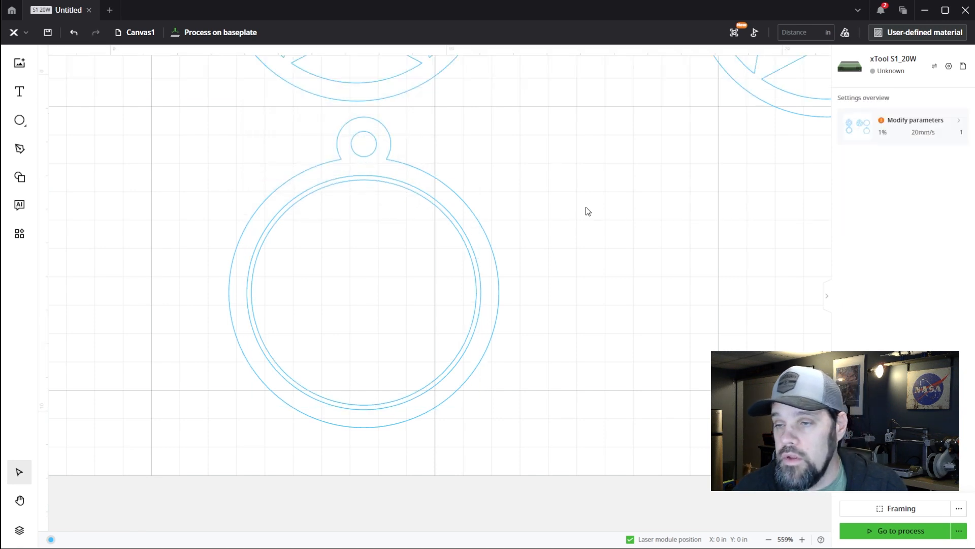
click(477, 275)
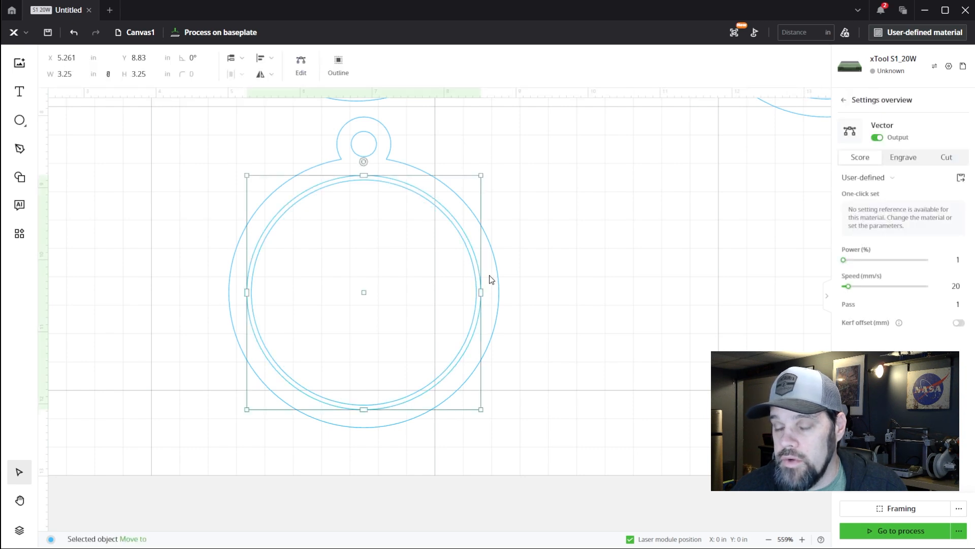
key(Delete)
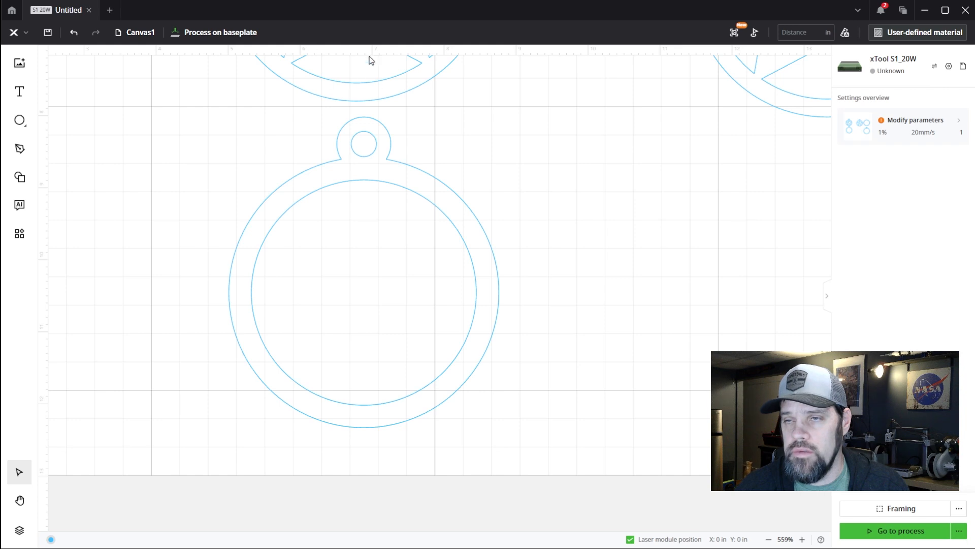
drag(430, 114, 352, 209)
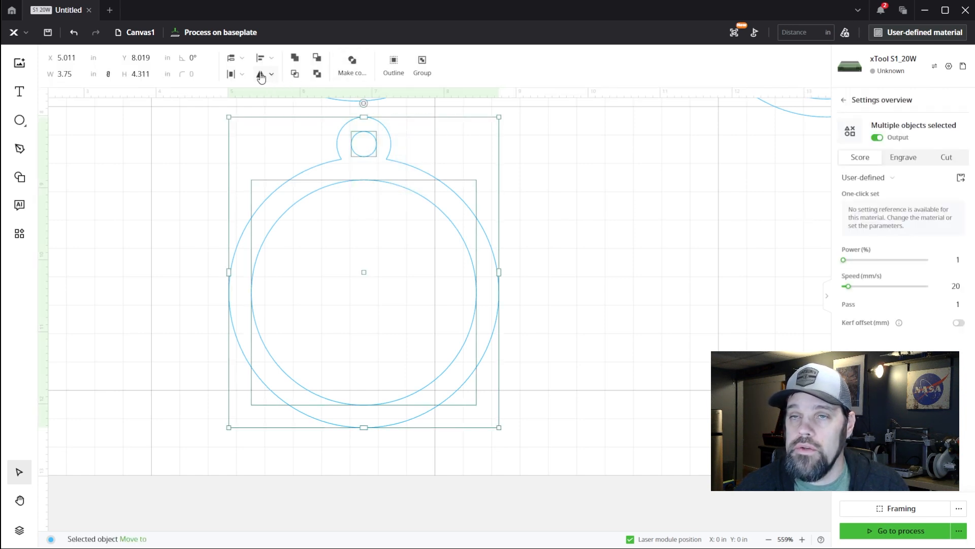
click(353, 76)
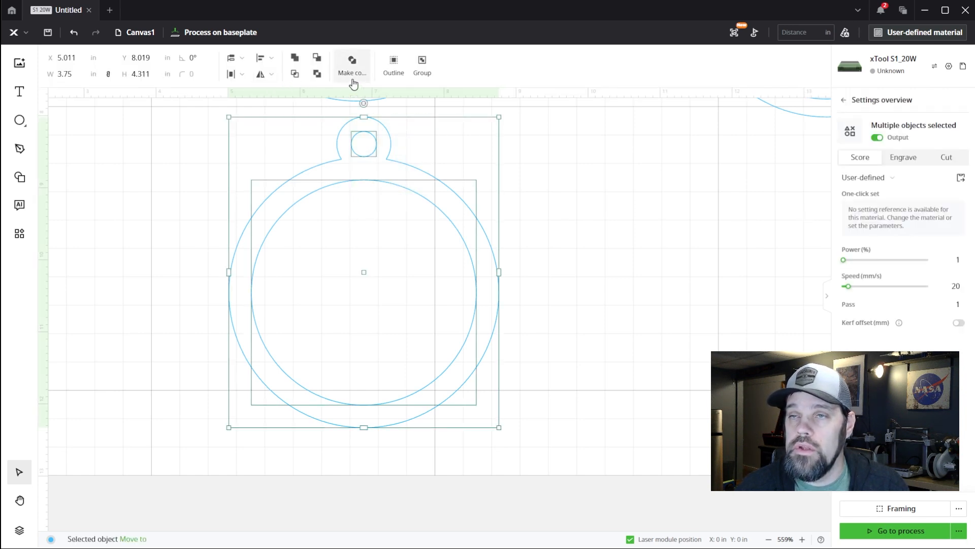
click(565, 166)
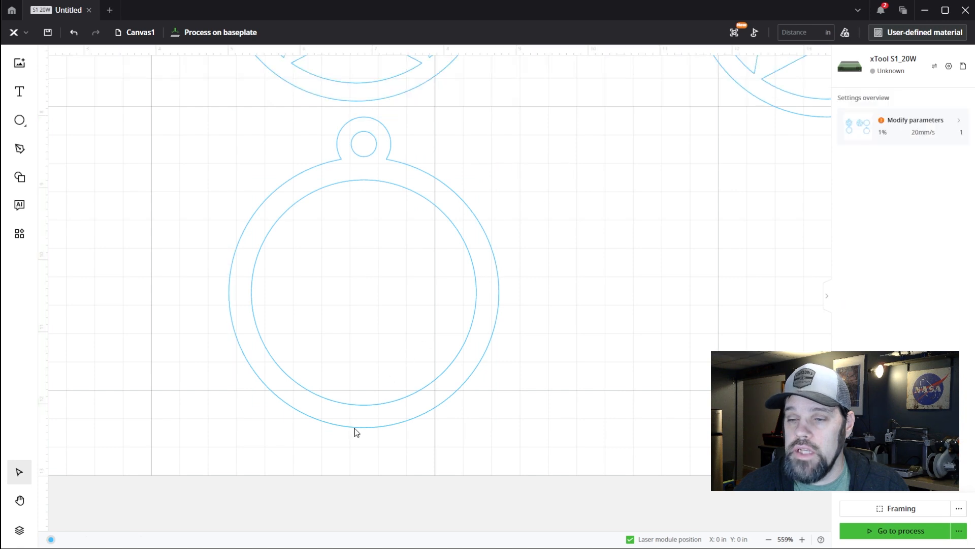
Add a text object over the lower part of the frame using the Christmas font at 21 pt
click(19, 92)
click(308, 329)
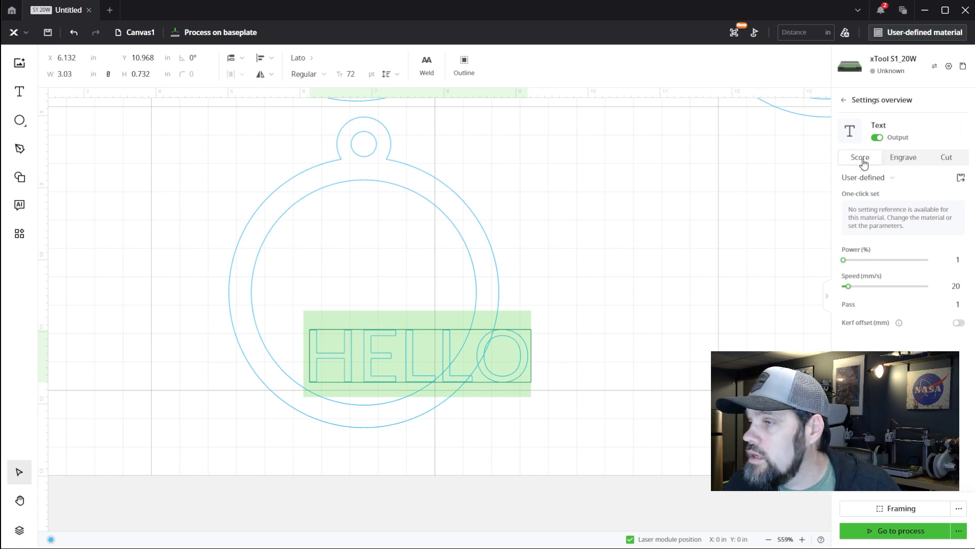
click(306, 61)
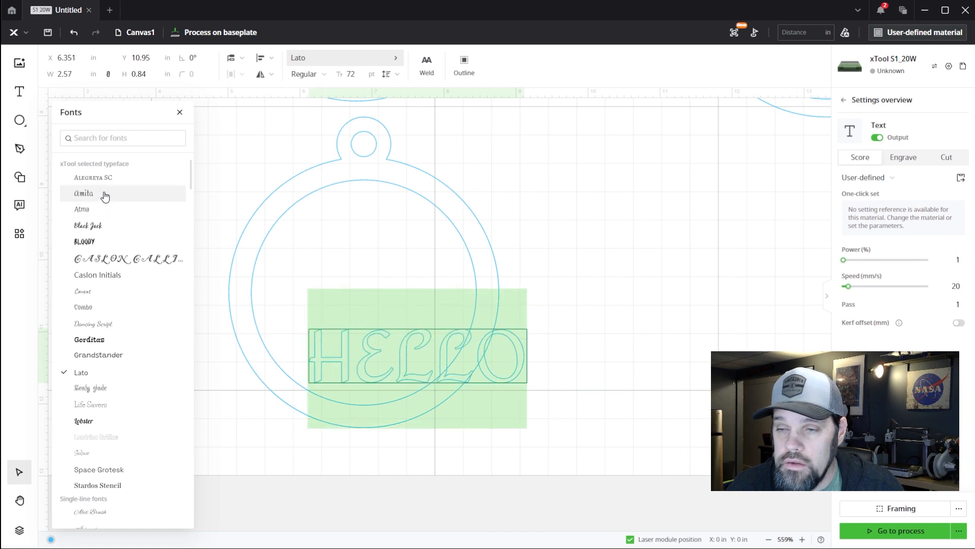
scroll(114, 370, down, 3)
scroll(114, 369, down, 10)
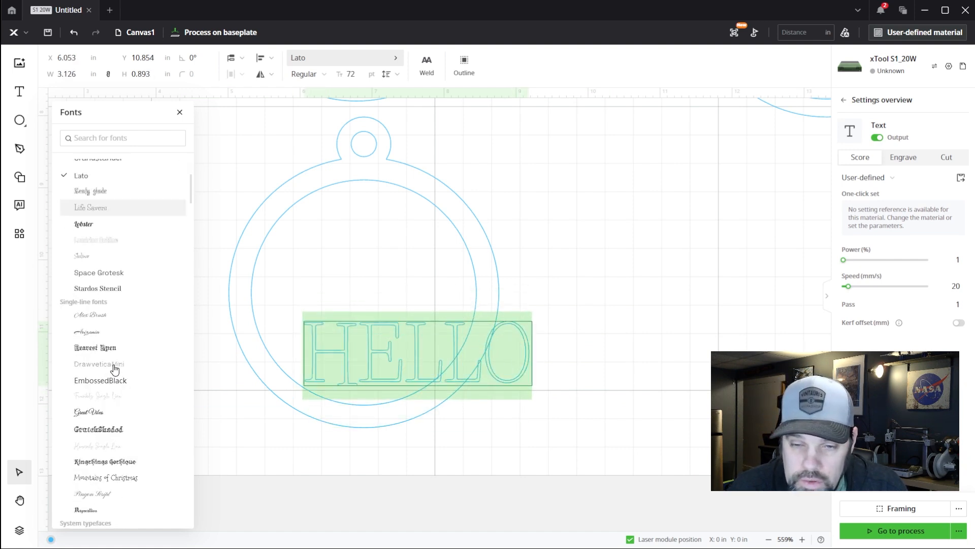
click(102, 203)
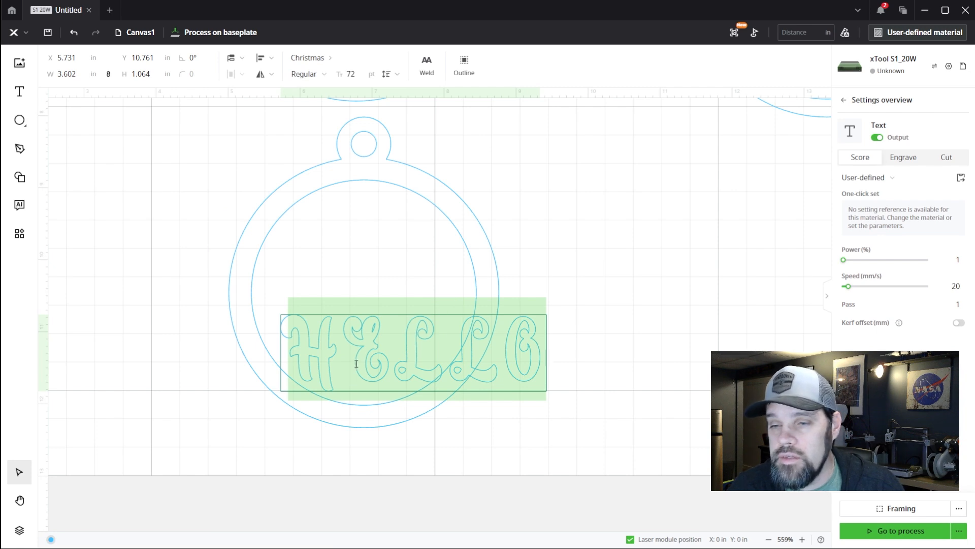
click(340, 78)
Set the text's processing type to Engrave and replace its wording with "Merry Christmas 2024"
click(898, 158)
text(Merry Christmas 2024)
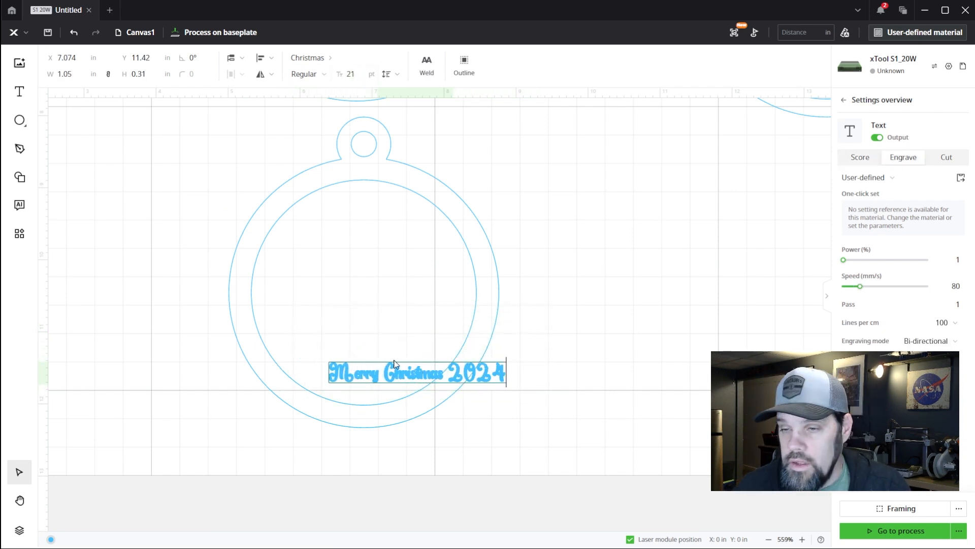
key(Escape)
Change the font of the Merry Christmas 2024 text to Brush Script MT
scroll(419, 384, up, 5)
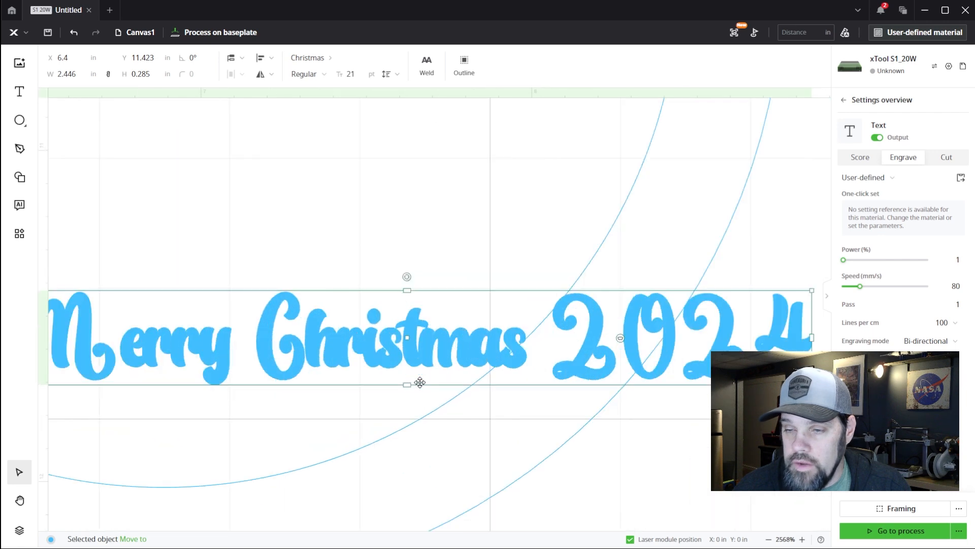
scroll(407, 376, down, 2)
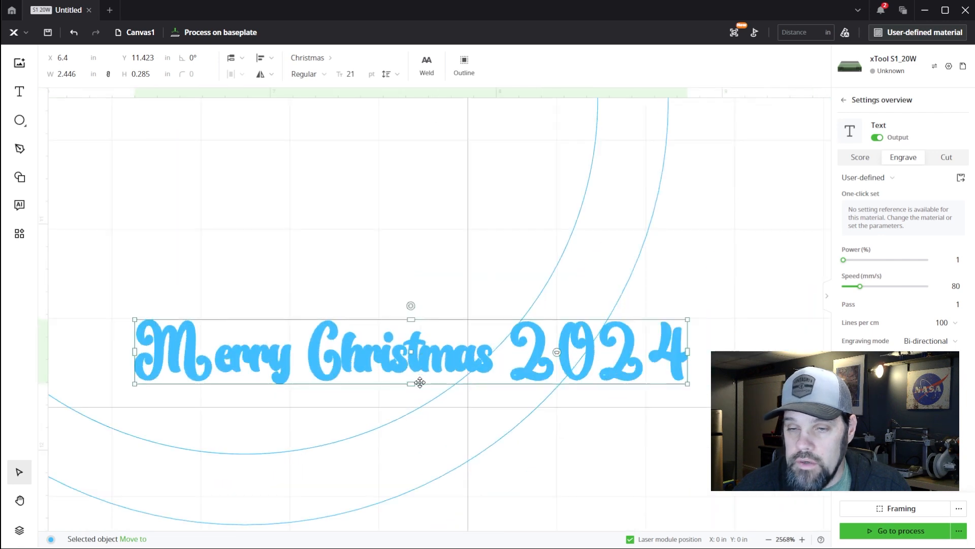
double_click(392, 365)
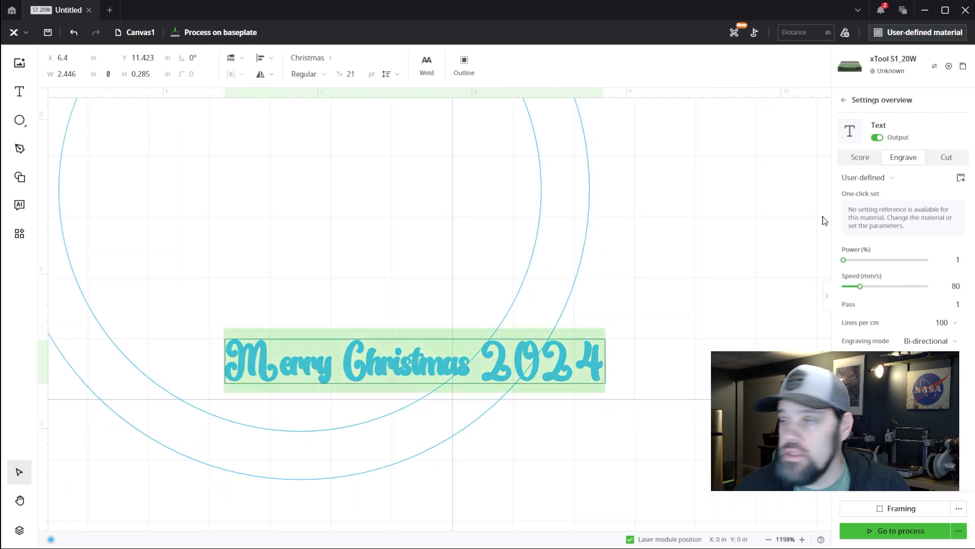
click(321, 60)
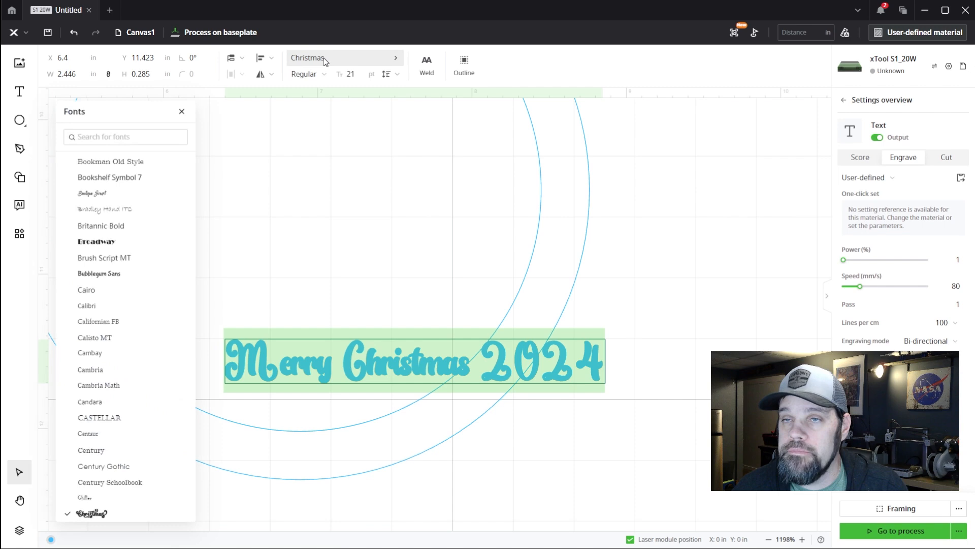
click(123, 261)
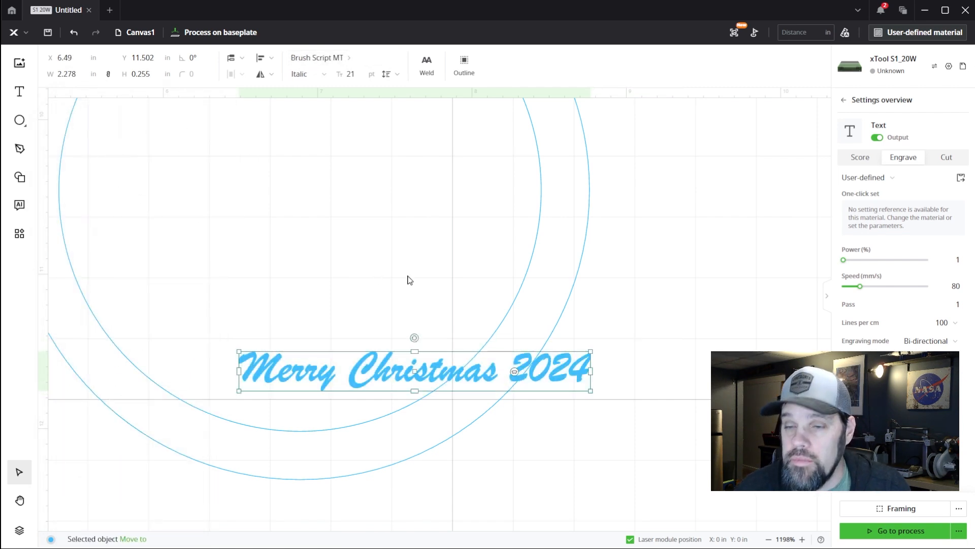
Move the Merry Christmas 2024 text onto the bottom of the frame ring, roughly centered beneath the inner circle
scroll(415, 321, down, 1)
drag(415, 321, 301, 406)
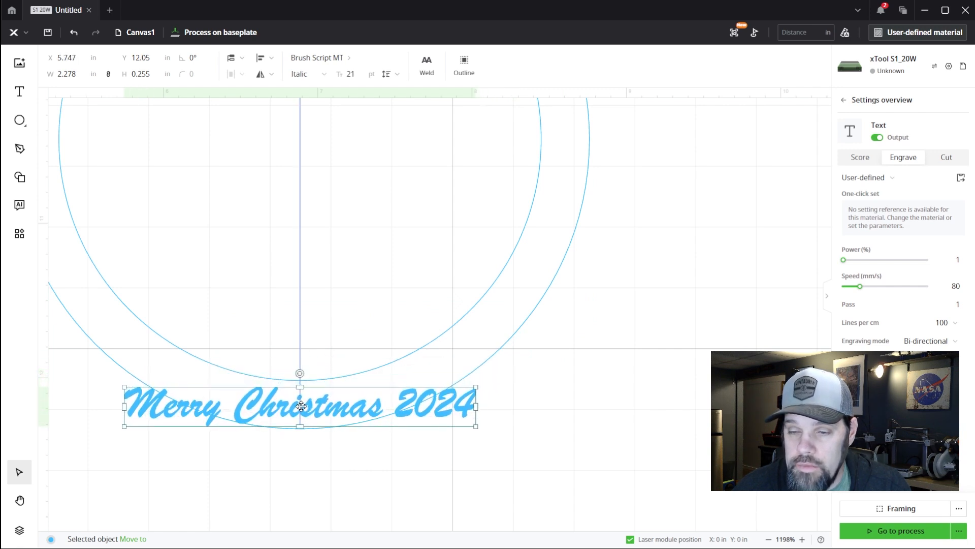
scroll(301, 406, down, 6)
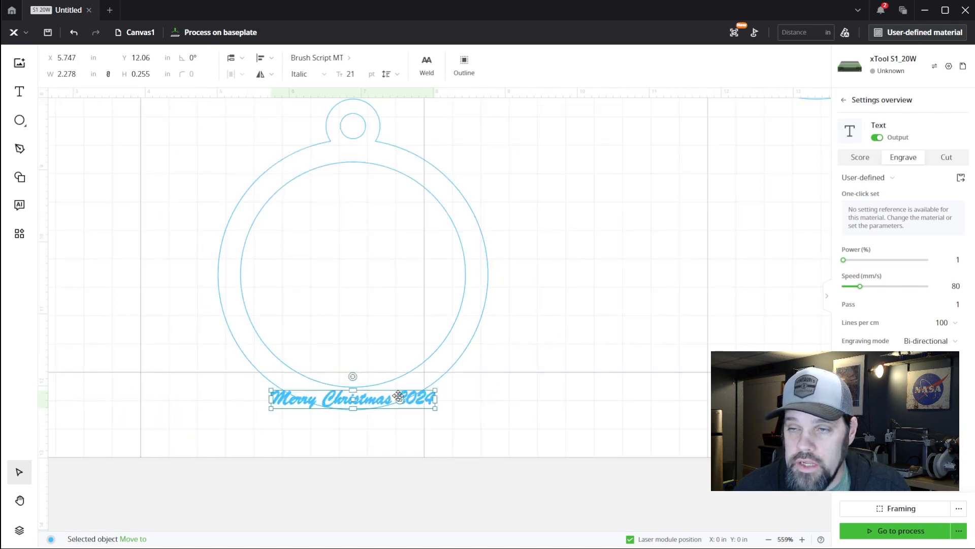
drag(367, 398, 366, 399)
Curve the Merry Christmas 2024 text so it follows the bottom arc of the frame ring
scroll(366, 399, up, 4)
scroll(367, 400, up, 2)
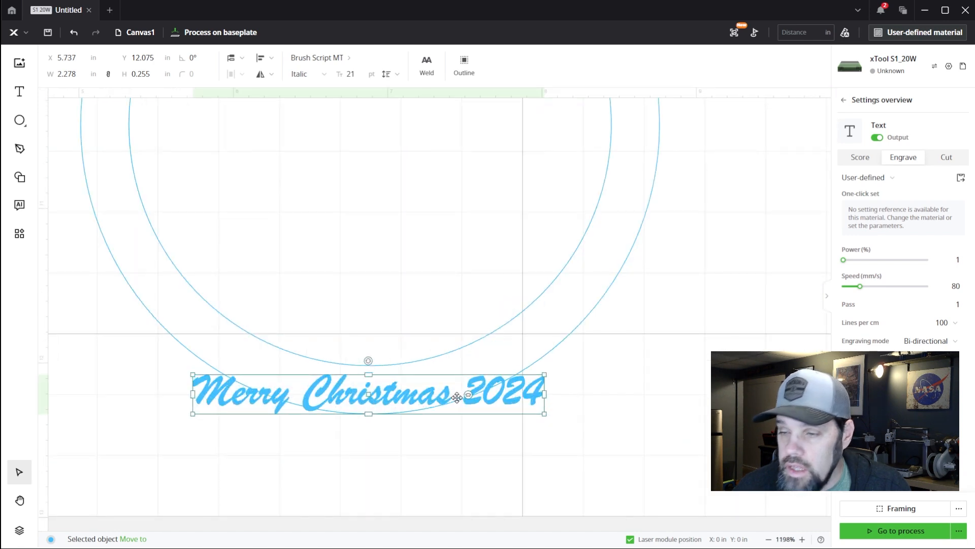
scroll(473, 376, up, 4)
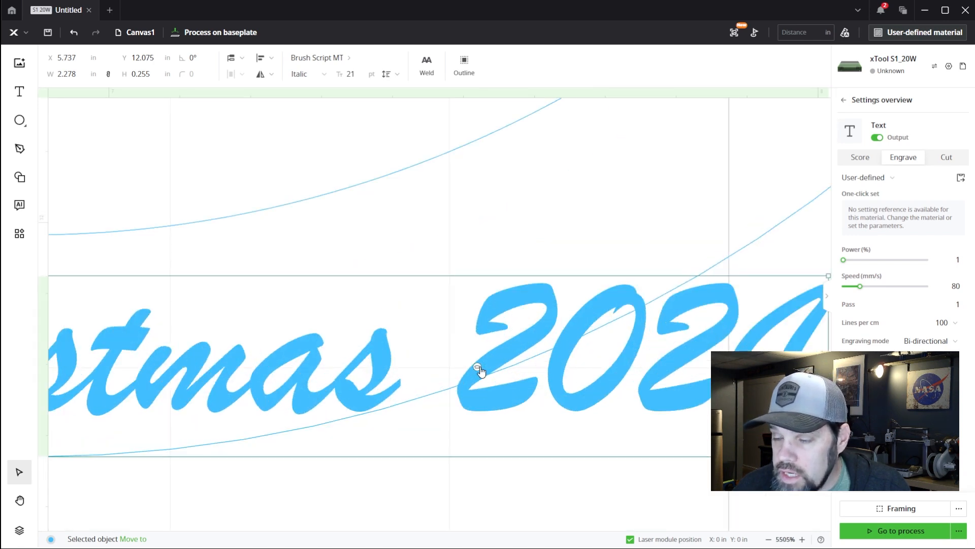
scroll(476, 375, down, 2)
scroll(477, 374, down, 4)
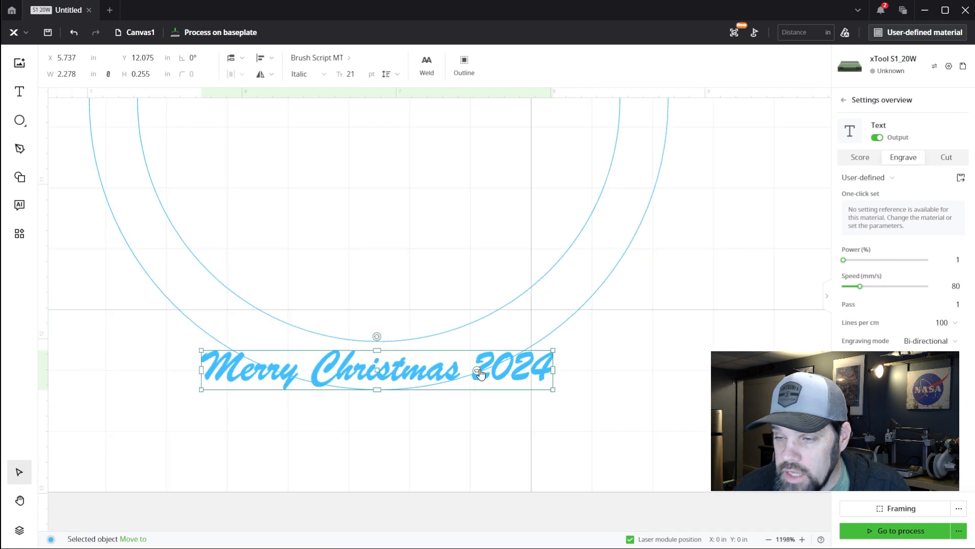
drag(478, 373, 480, 355)
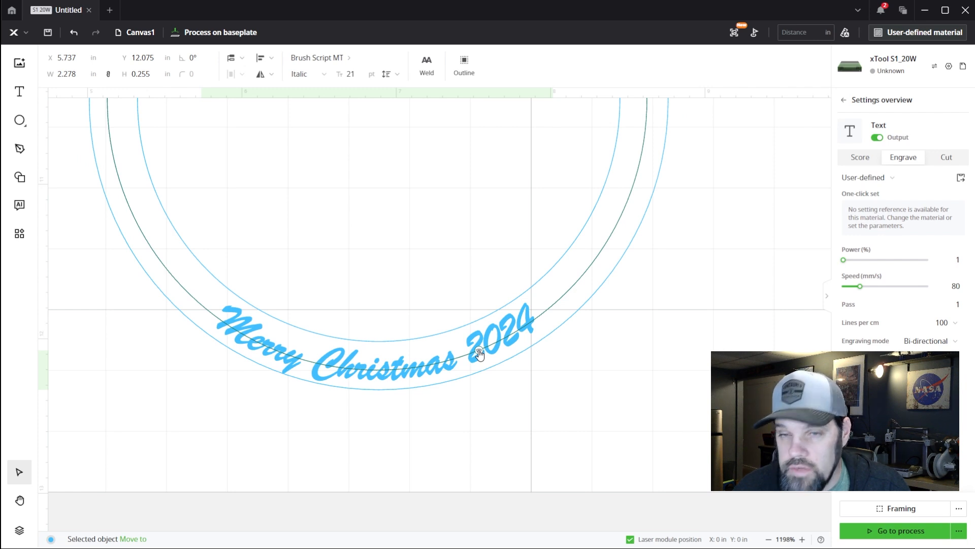
drag(479, 354, 479, 352)
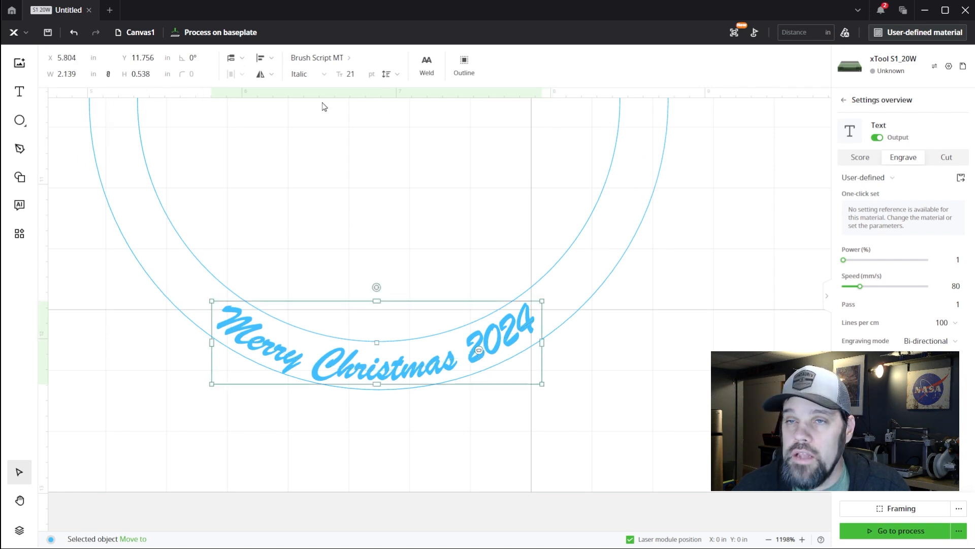
Nudge the curved text slightly up so it sits between the frame's inner and outer circles, and deselect it
click(394, 374)
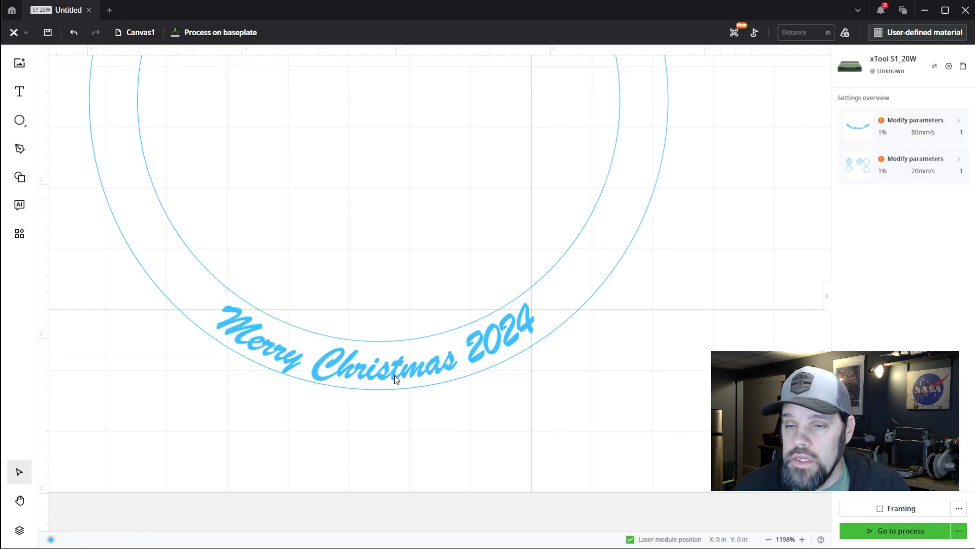
click(366, 373)
drag(374, 366, 376, 362)
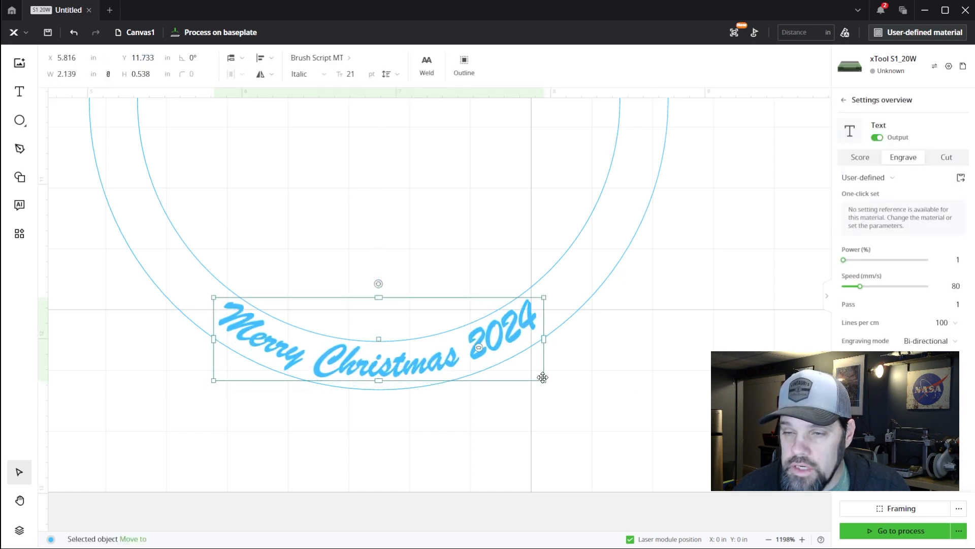
click(490, 416)
scroll(445, 406, down, 2)
scroll(445, 411, down, 2)
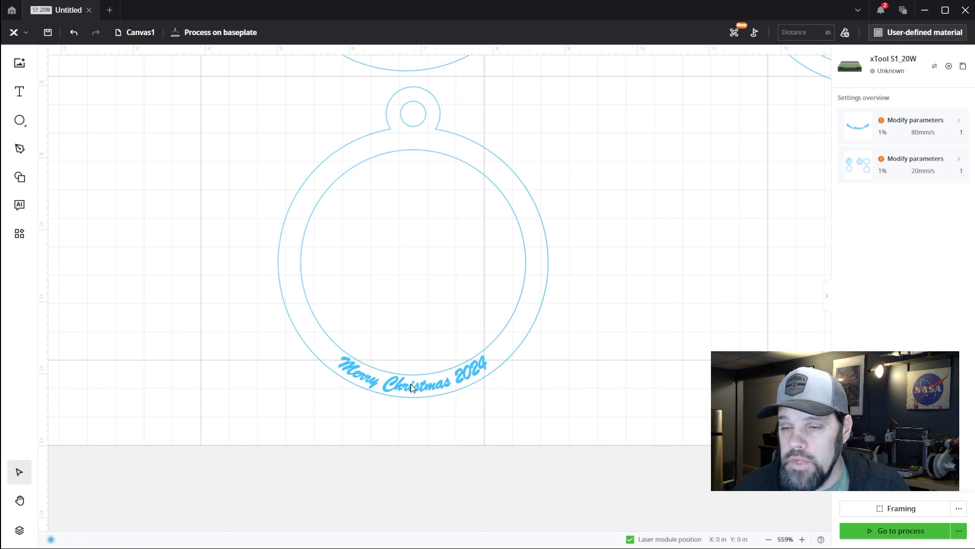
scroll(412, 388, down, 2)
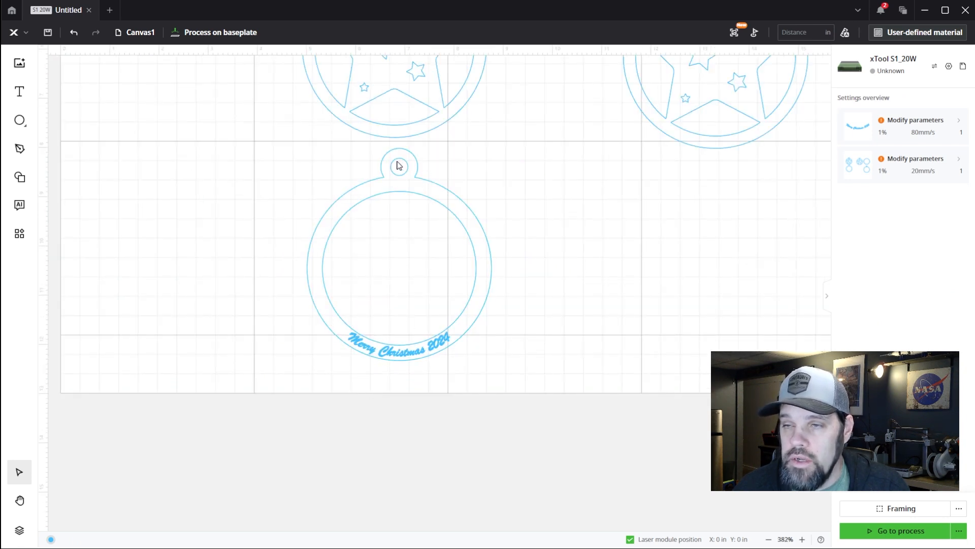
scroll(424, 428, down, 2)
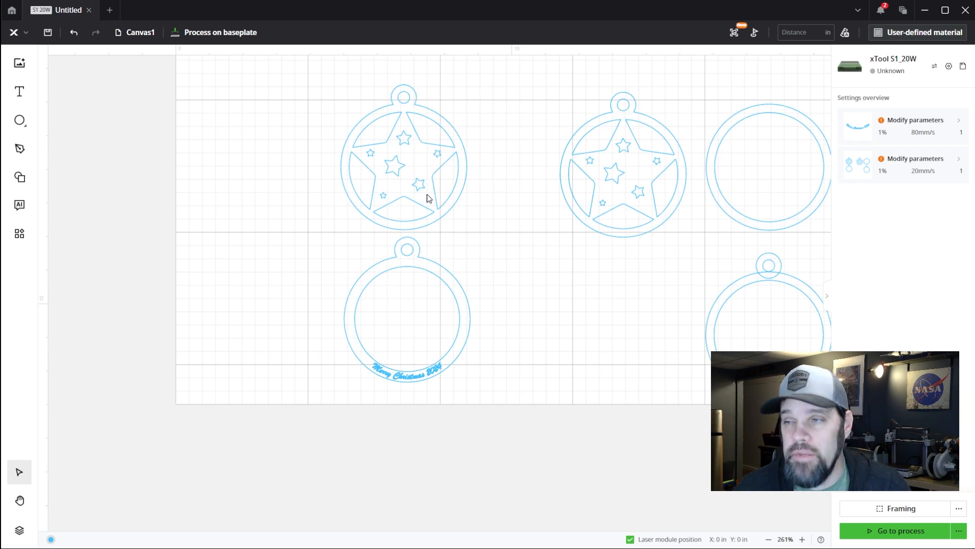
Delete the spare ornament, ring and looped ring copies beside the finished star and text layers
scroll(403, 249, down, 4)
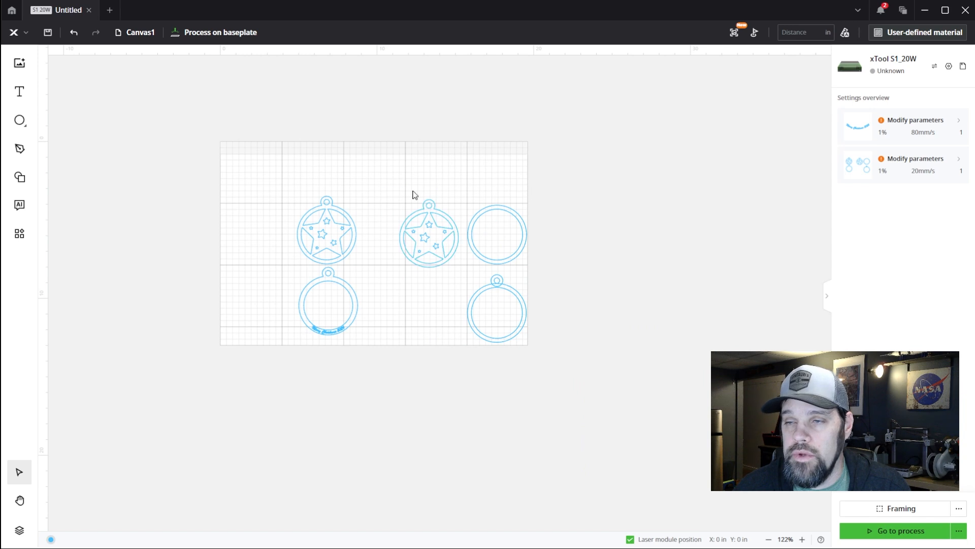
drag(393, 182, 574, 374)
key(Delete)
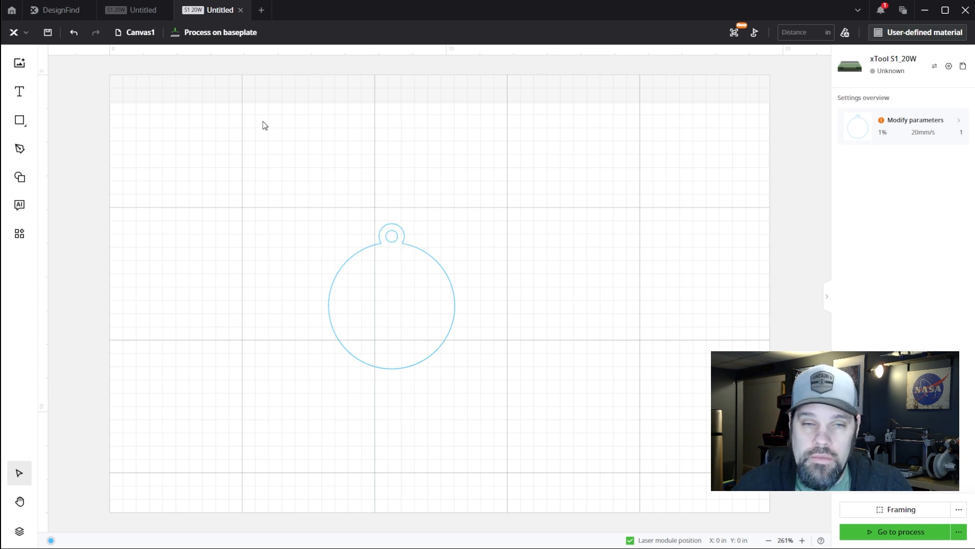
Switch to DesignFind, open the AImake generator and choose the Classic quote style for text and graphics designing
click(55, 19)
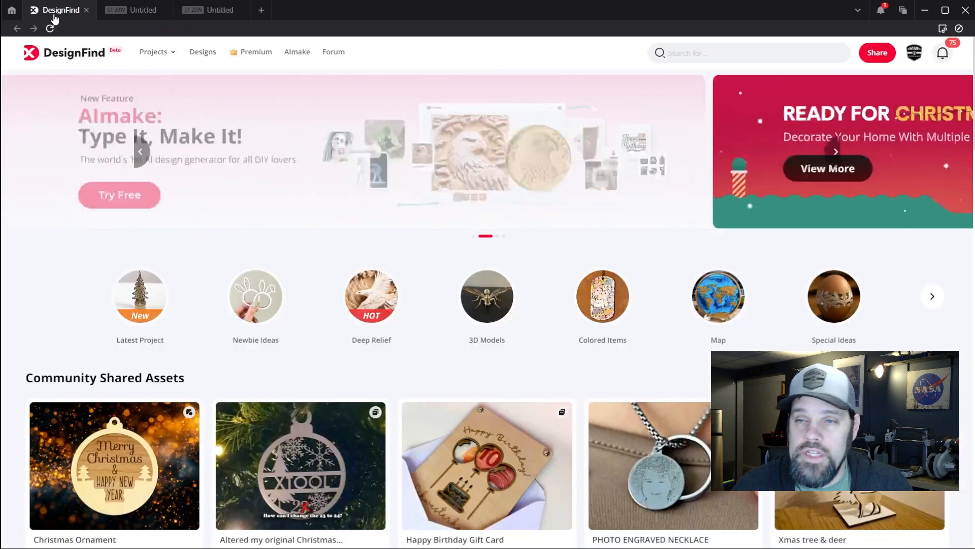
click(141, 152)
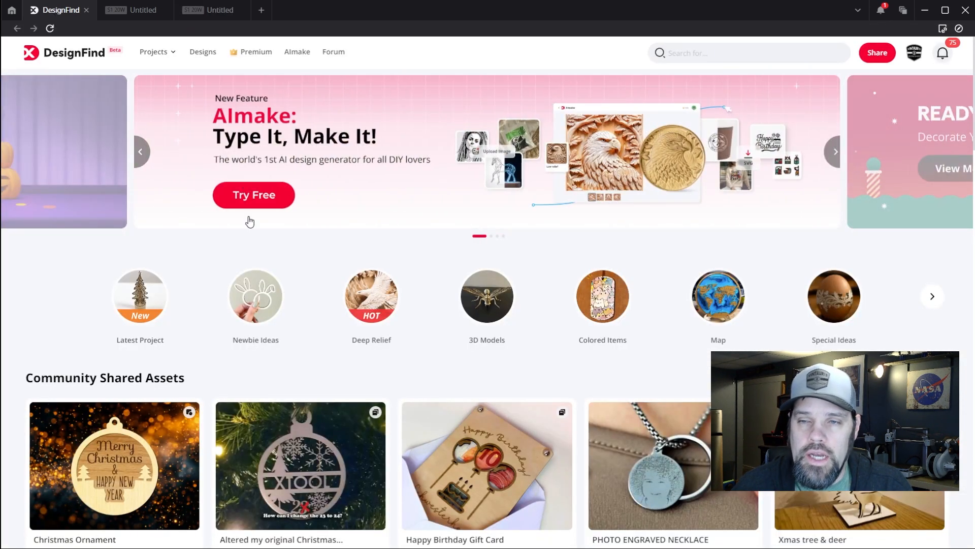
click(300, 177)
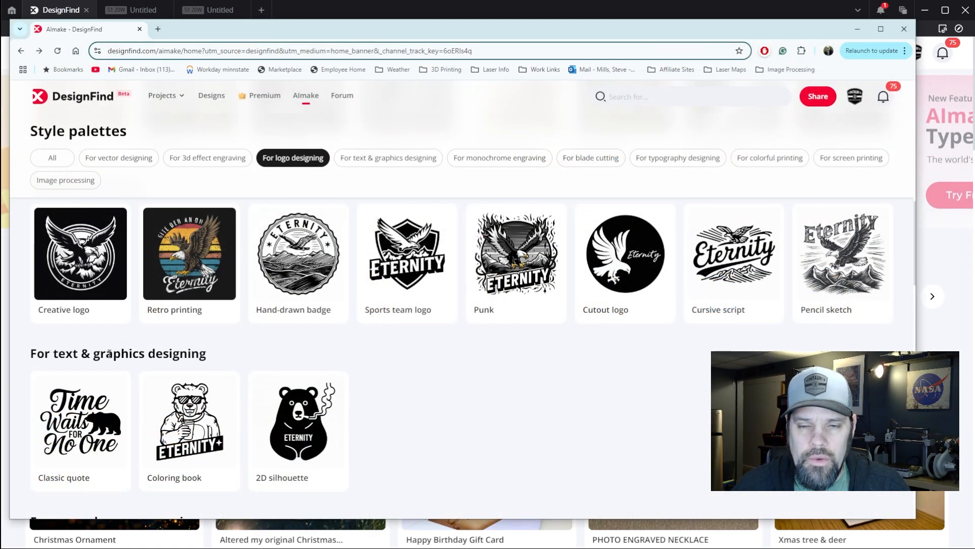
scroll(193, 350, down, 1)
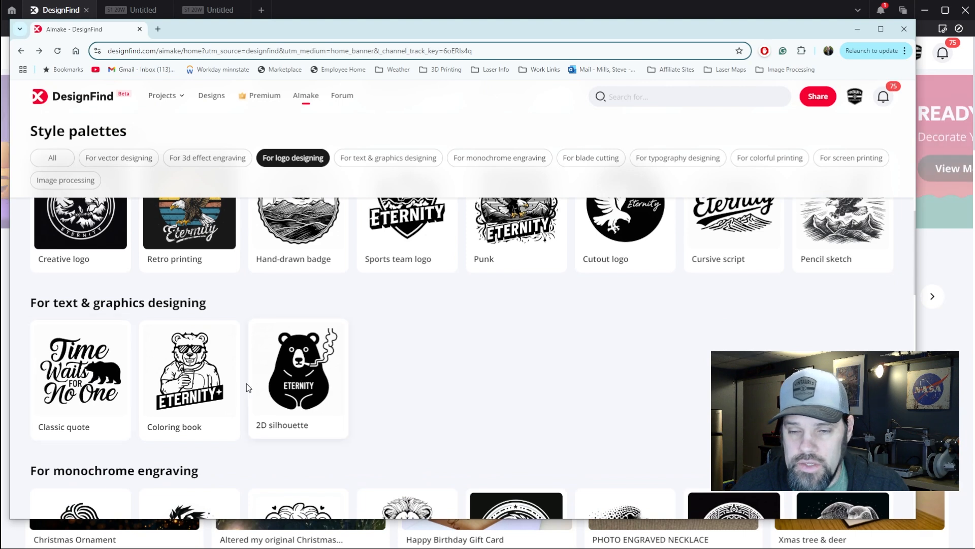
click(96, 382)
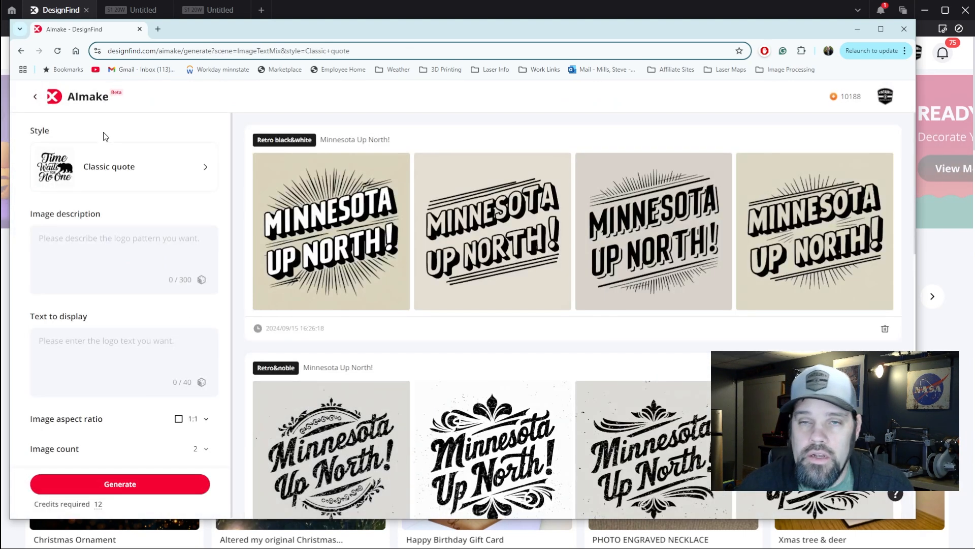
Enter "Round Christmas Ornament" as the image description and "A Merry Minnesota Christmas" as the text to display
click(89, 237)
text(Christmas Ornament)
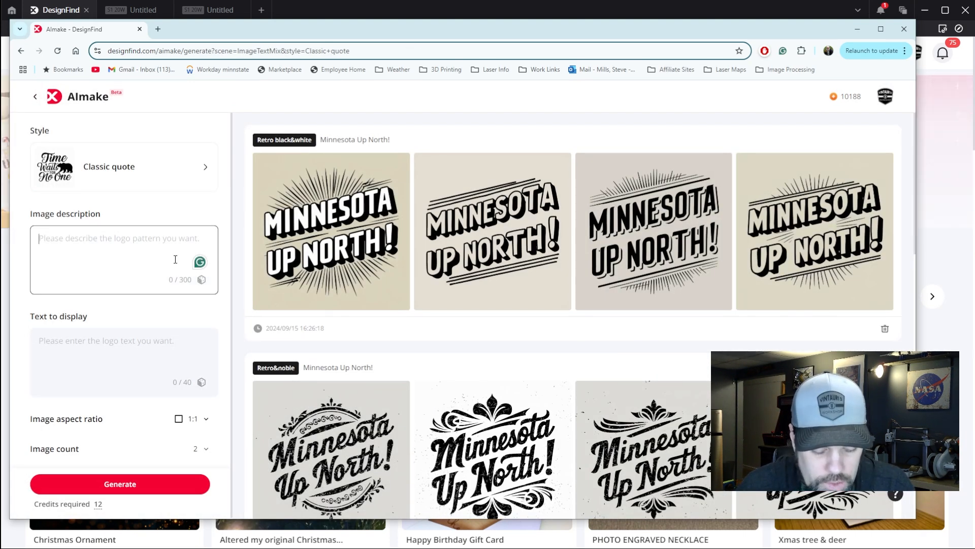
text(Round Christmas Ornament)
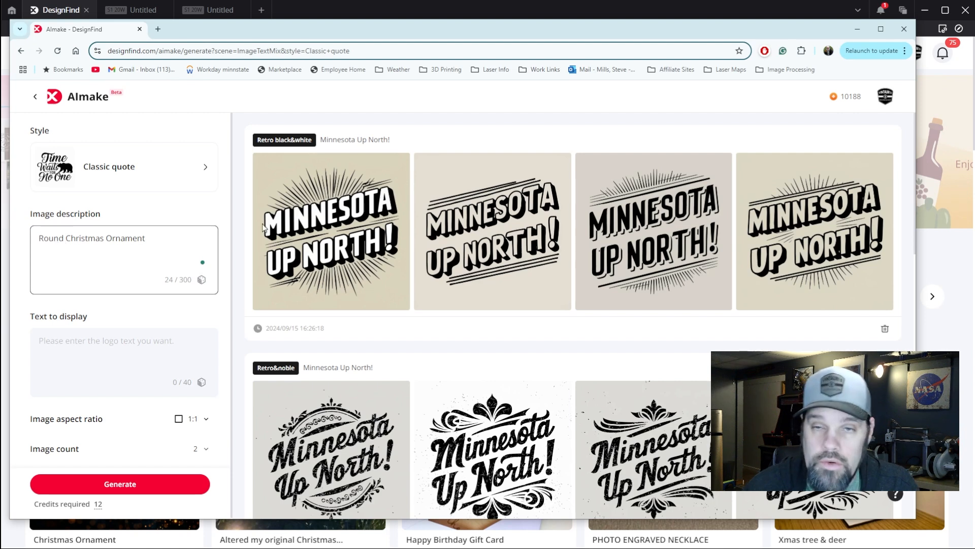
click(108, 341)
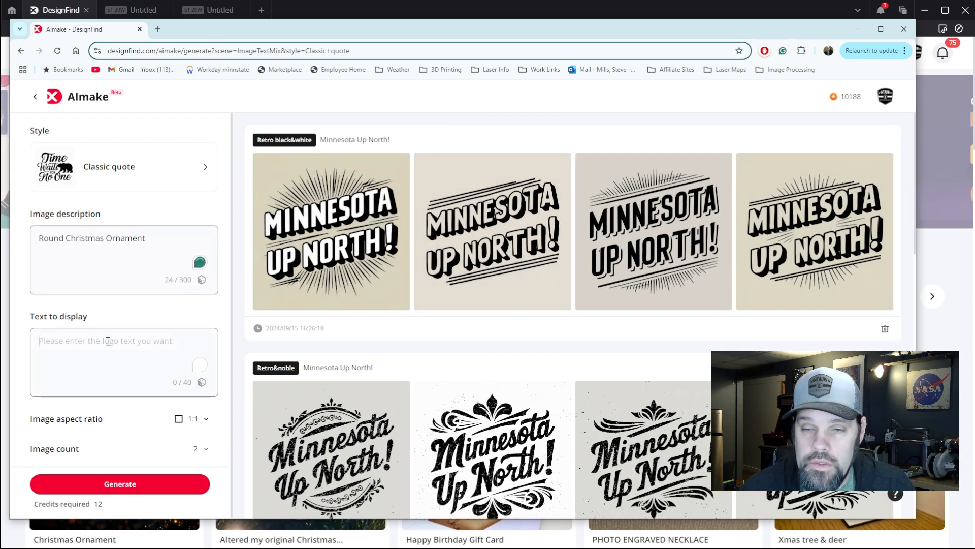
text(A Me)
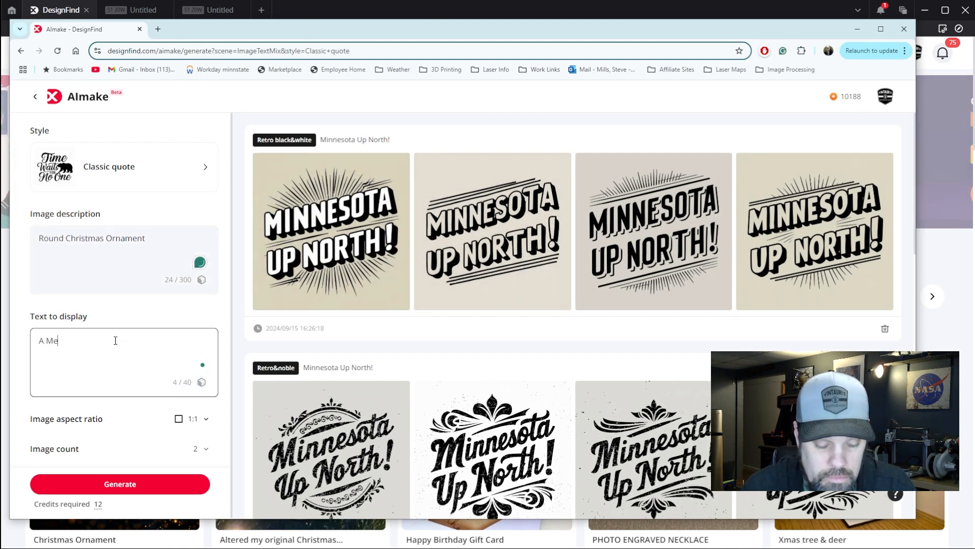
text(rry Minnesota)
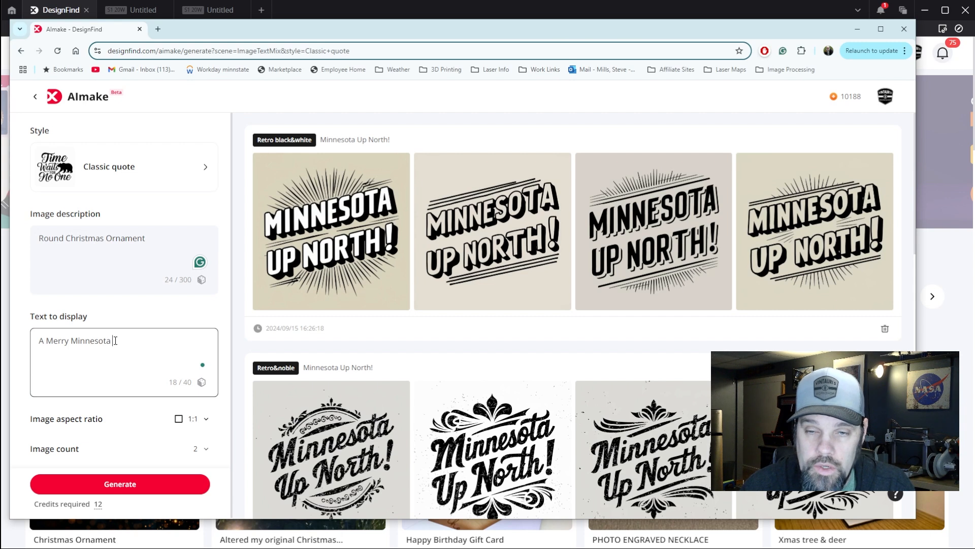
text(Christmas)
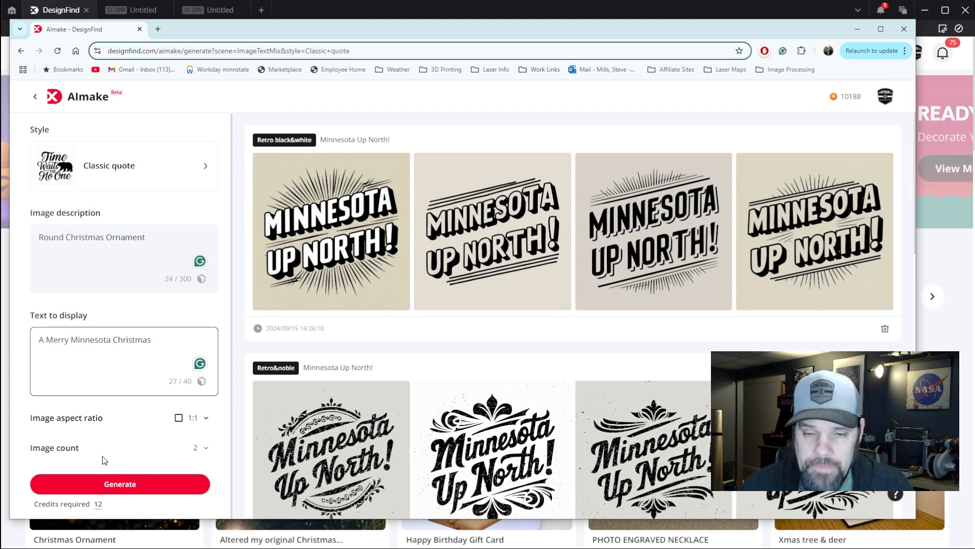
click(206, 448)
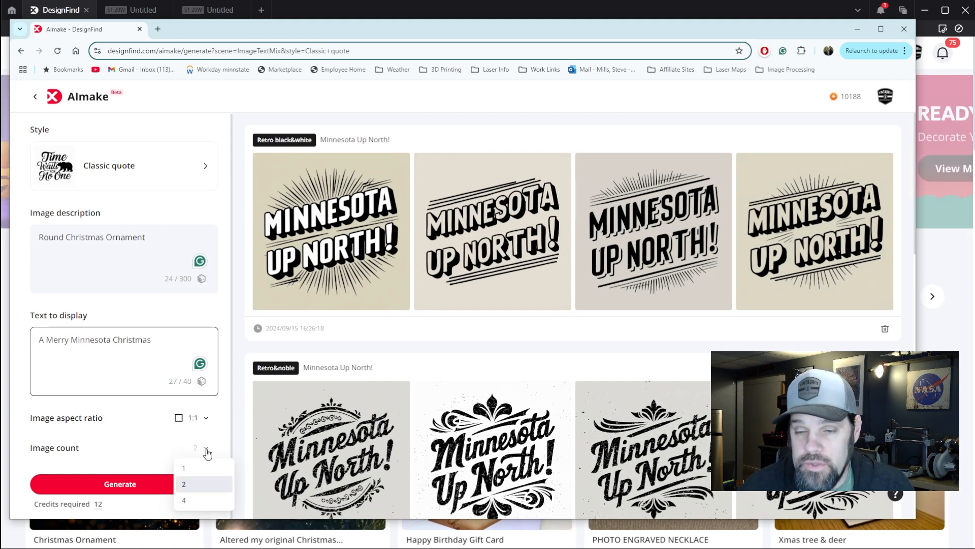
click(195, 499)
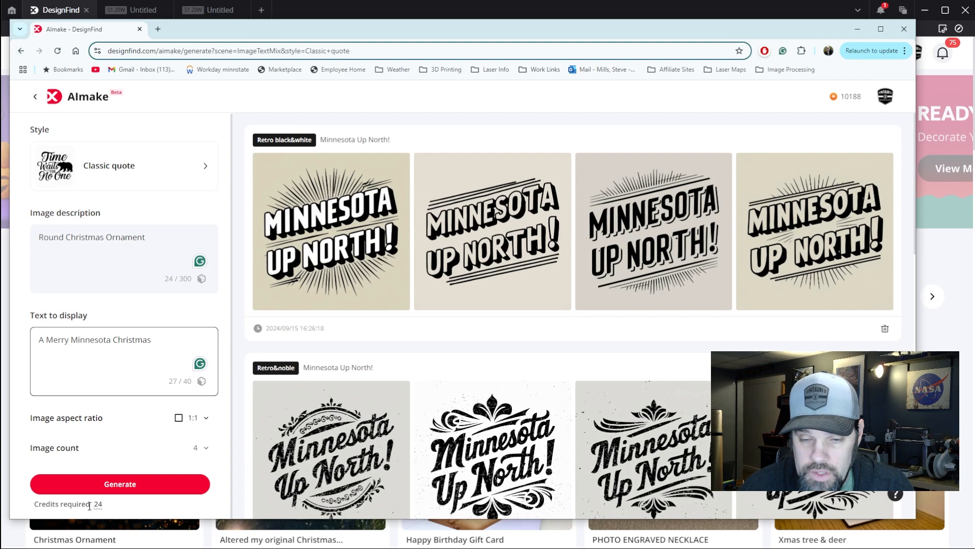
click(205, 448)
click(202, 485)
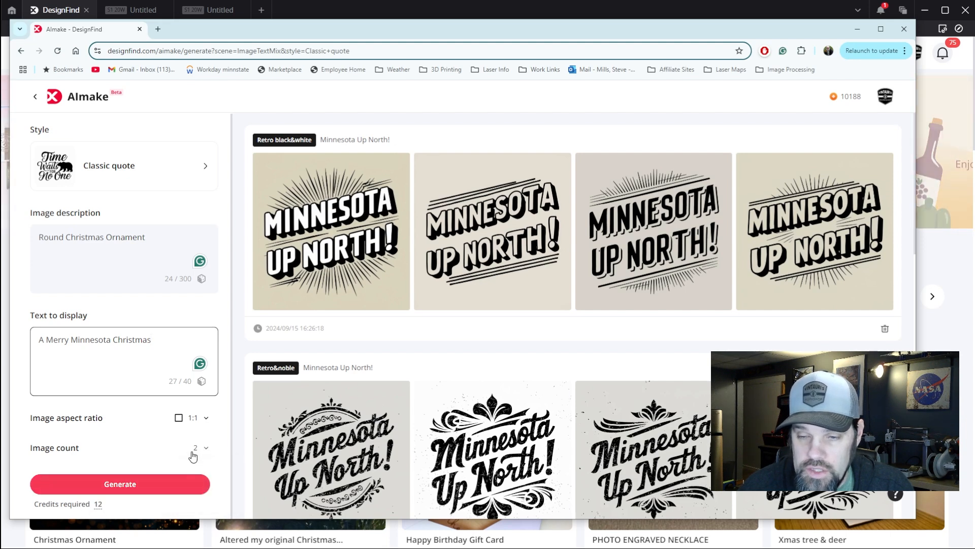
Generate the Round Christmas Ornament images and preview the first result enlarged
click(135, 486)
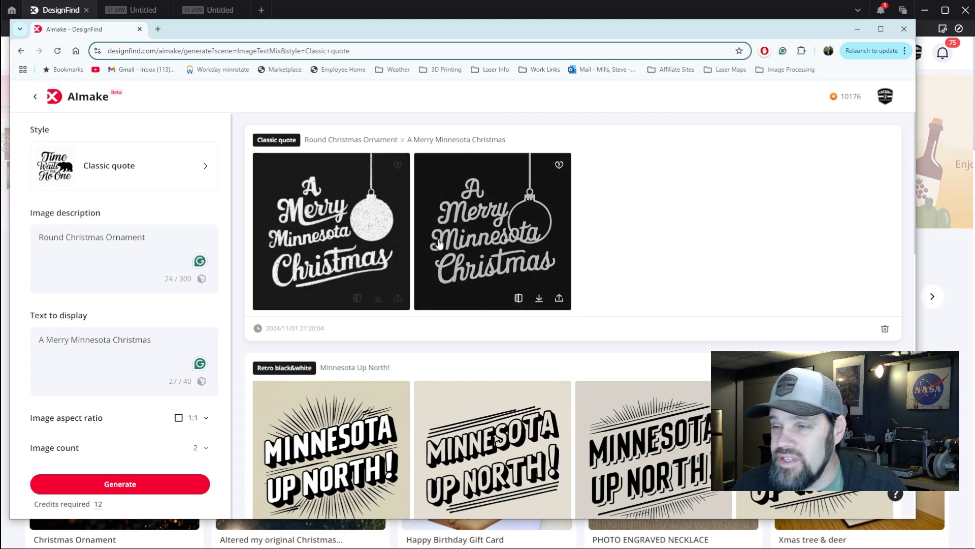
click(356, 245)
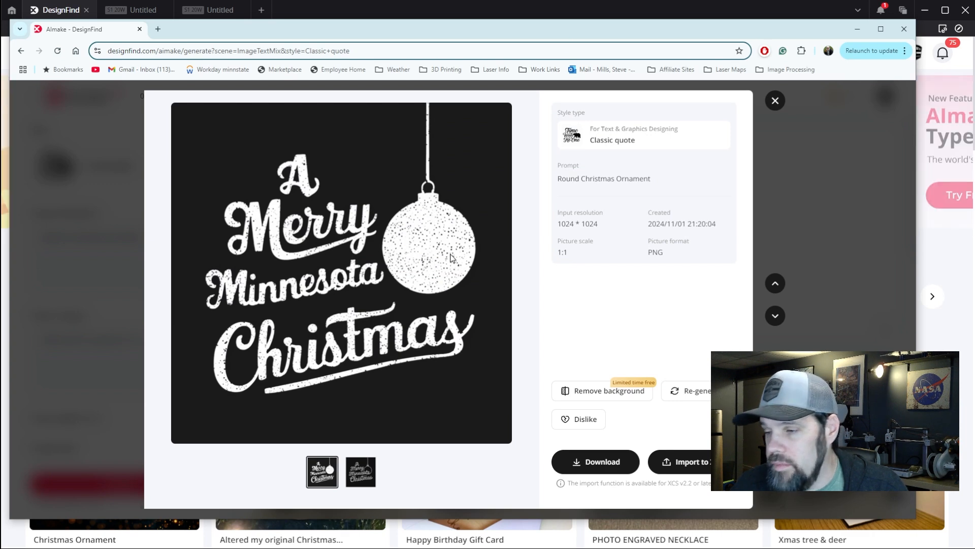
click(775, 101)
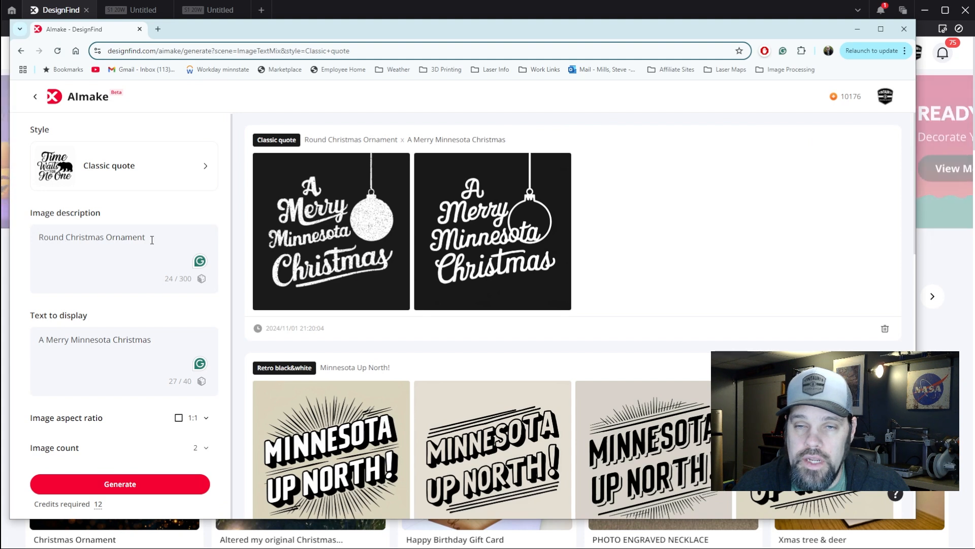
Replace the image description with "Holly and berries with snowflake" and generate new images
drag(150, 239, 36, 243)
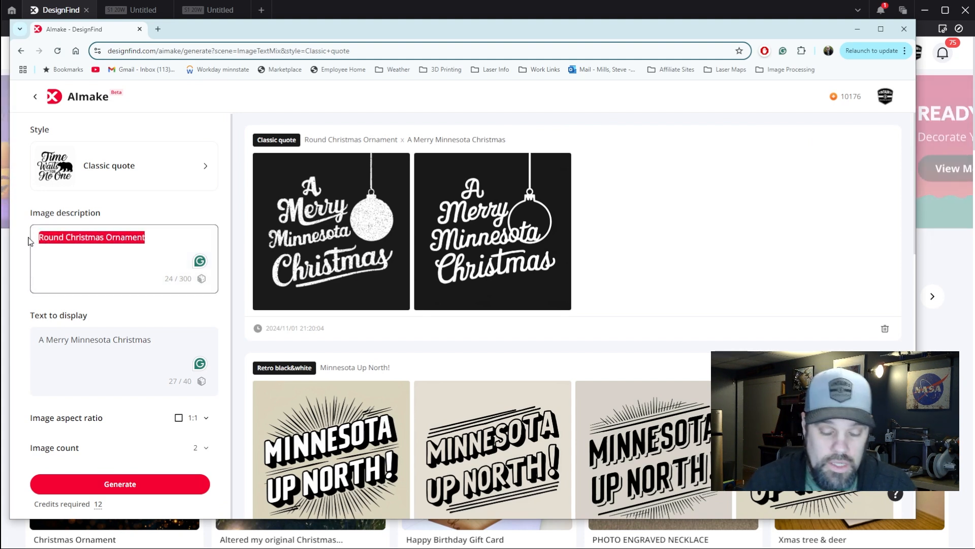
text(Holl)
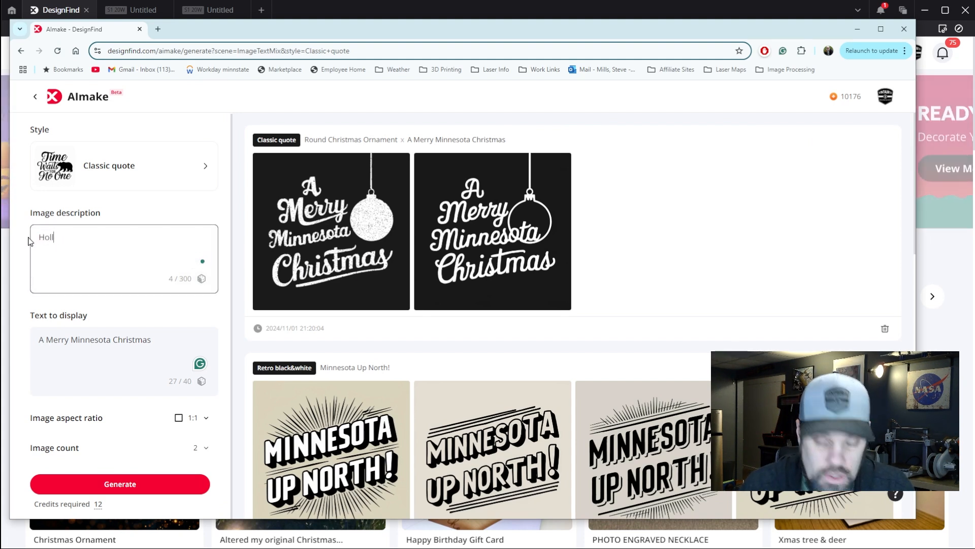
text(y)
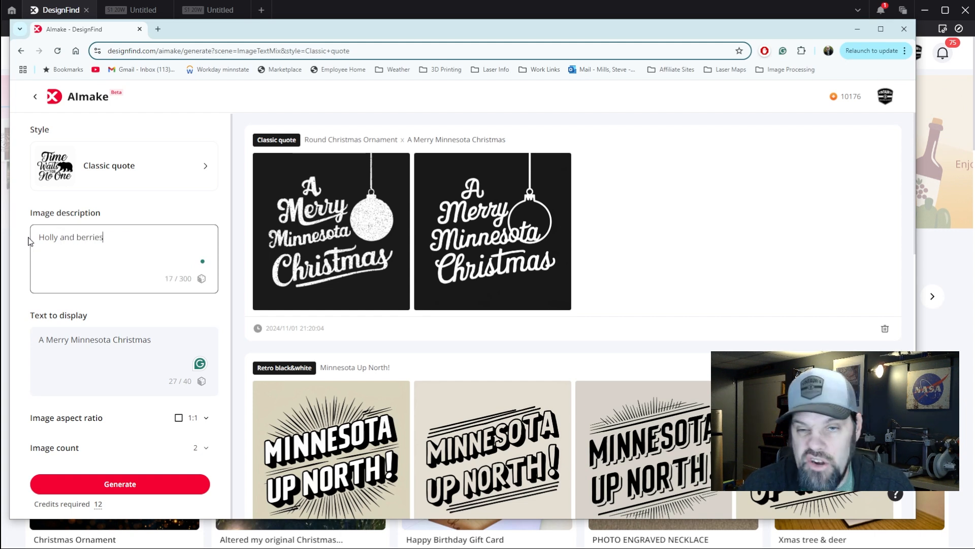
text( and berries )
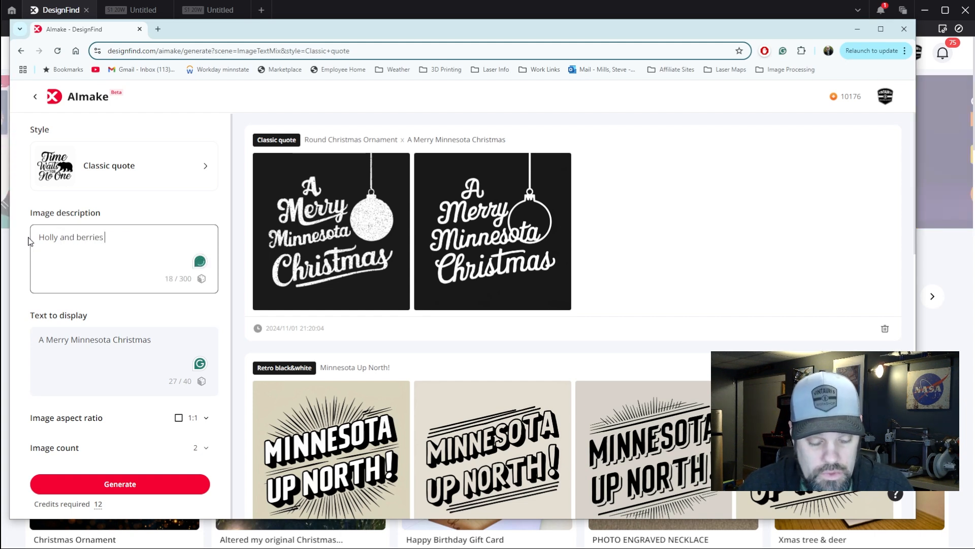
text(wiot)
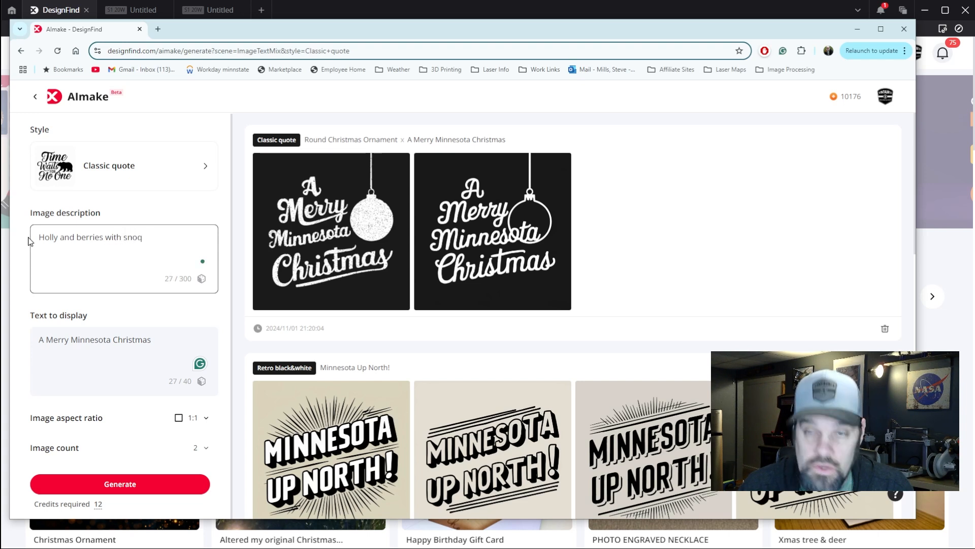
key(BackSpace)
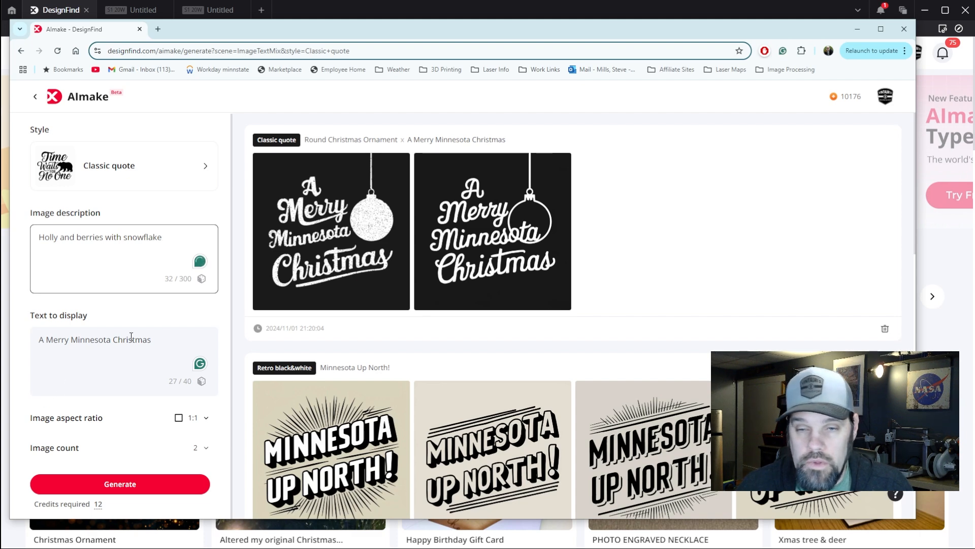
click(123, 484)
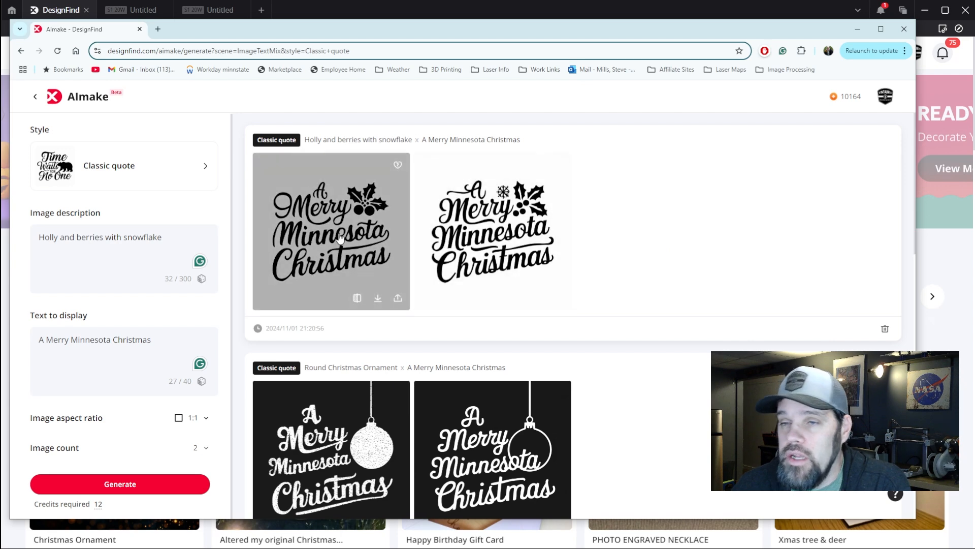
Compare the two holly designs enlarged and download the version that includes the snowflake
click(401, 229)
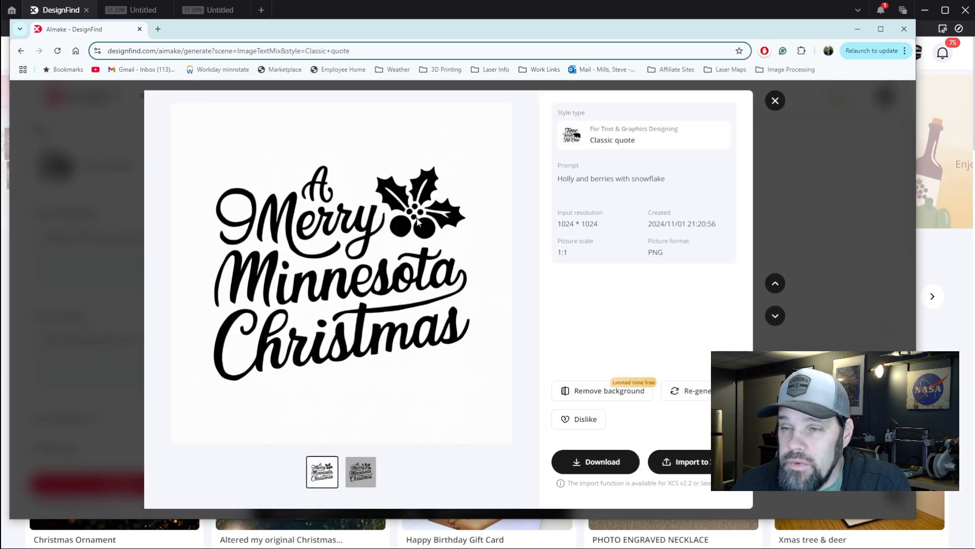
click(368, 469)
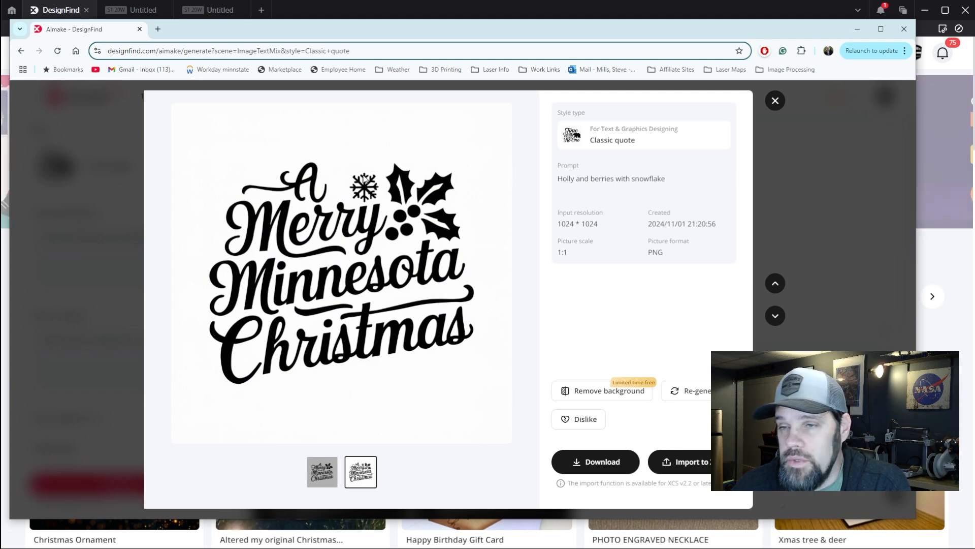
click(324, 472)
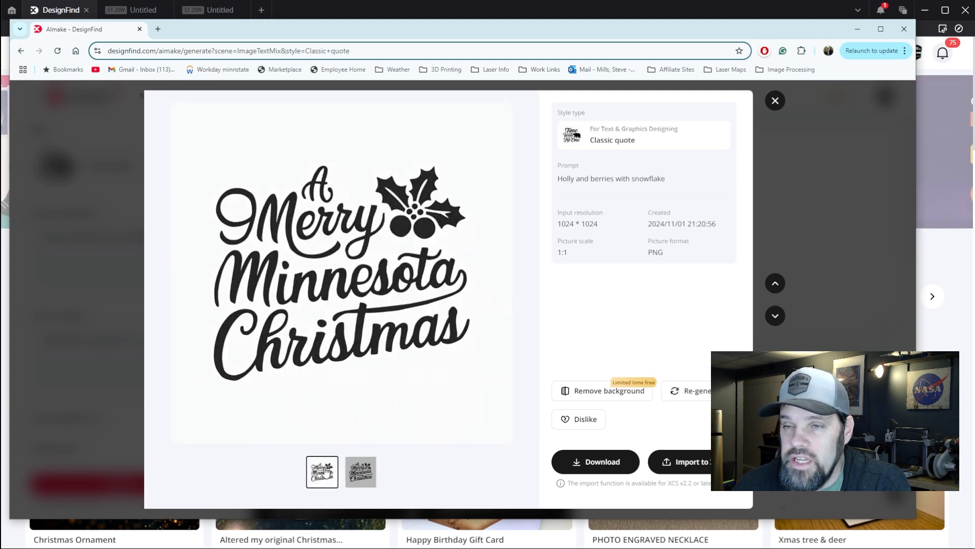
click(368, 473)
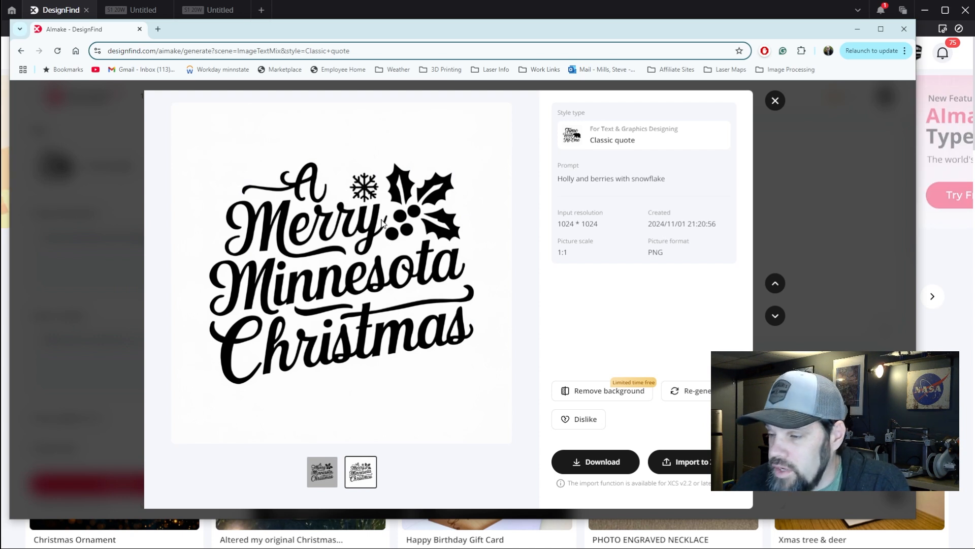
click(590, 463)
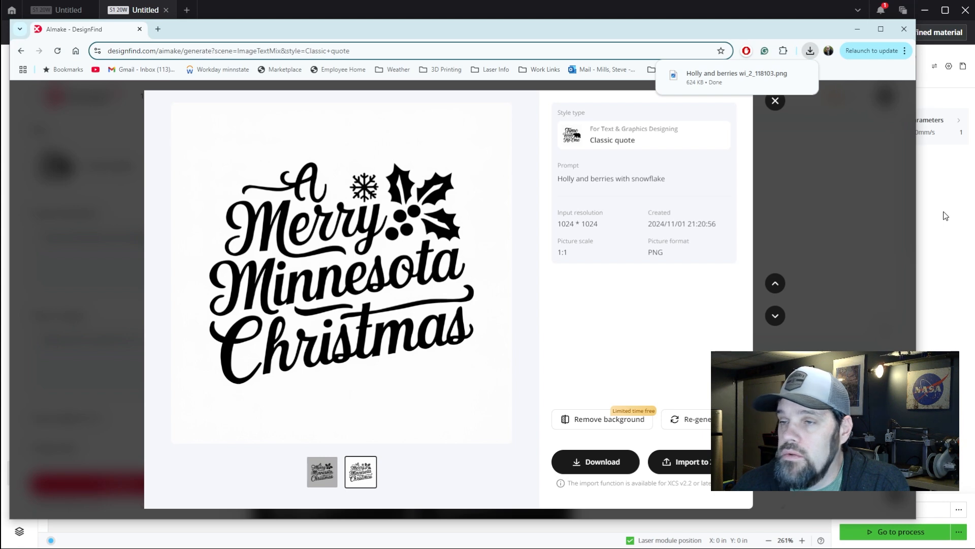
Switch back to the plain ornament project and import the downloaded holly PNG from Downloads, scaled to fit on the canvas
click(151, 16)
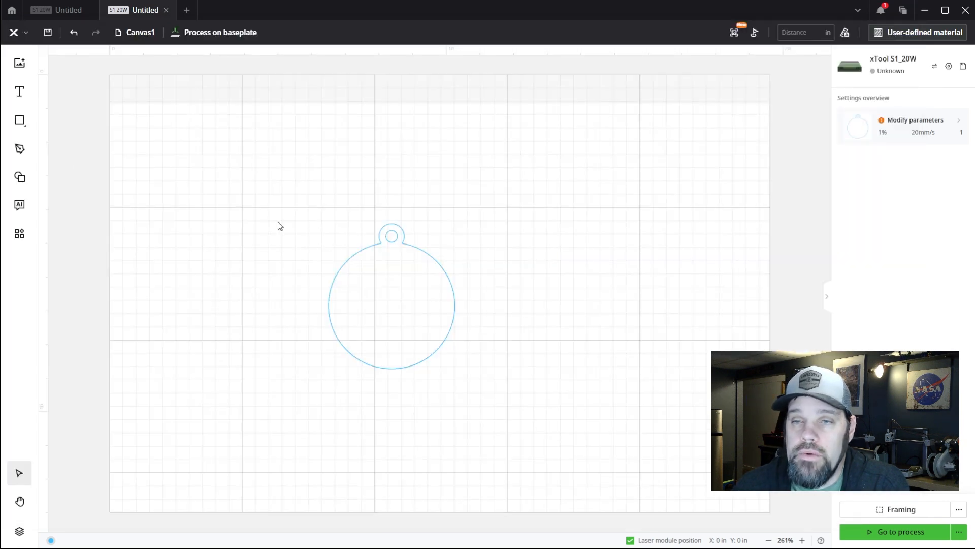
click(19, 63)
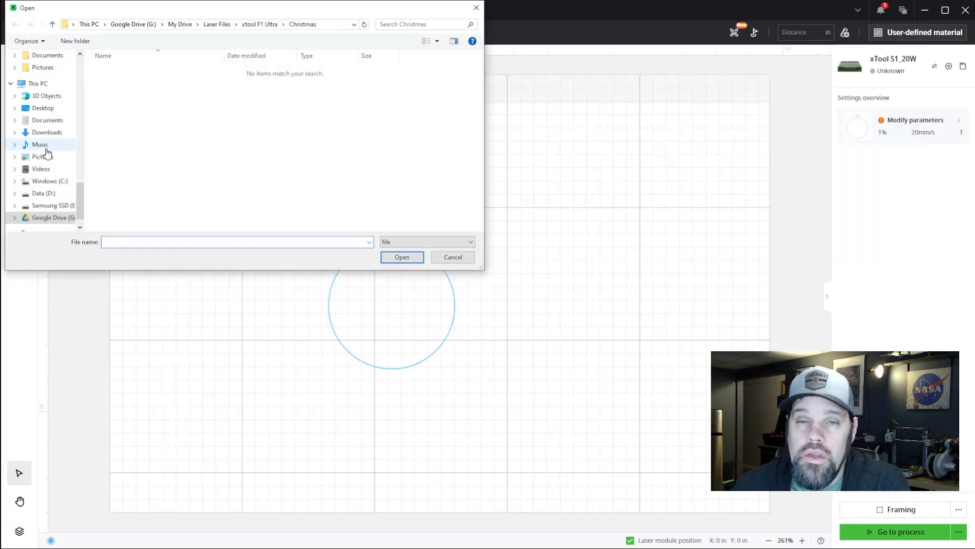
click(47, 132)
double_click(124, 82)
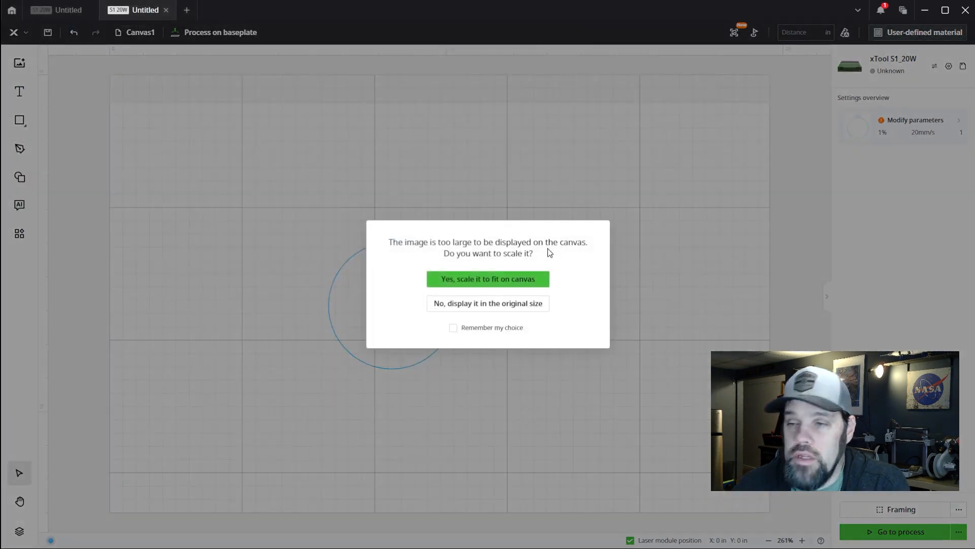
click(499, 280)
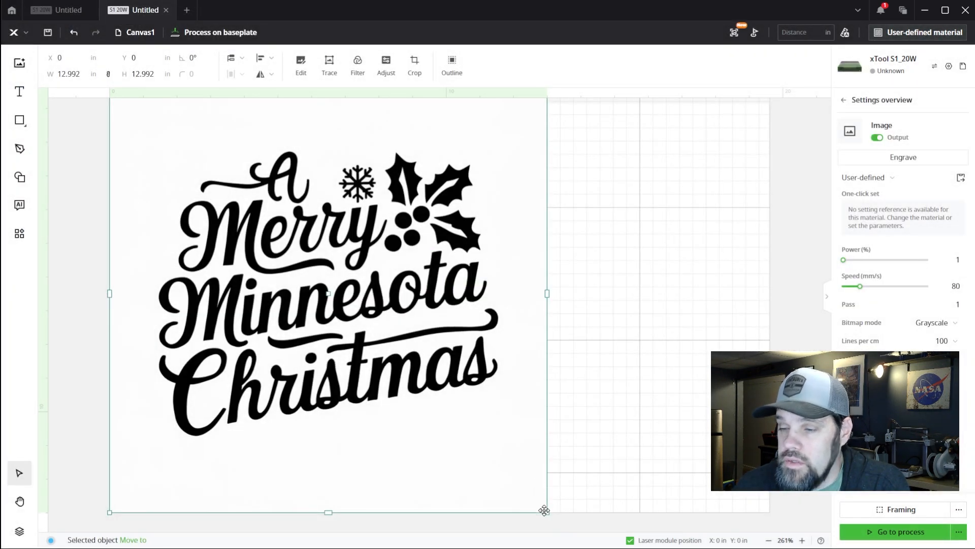
Scale the imported "A Merry Minnesota Christmas" image to about 6.7 in square and place it beside the ornament outline
drag(547, 513, 359, 322)
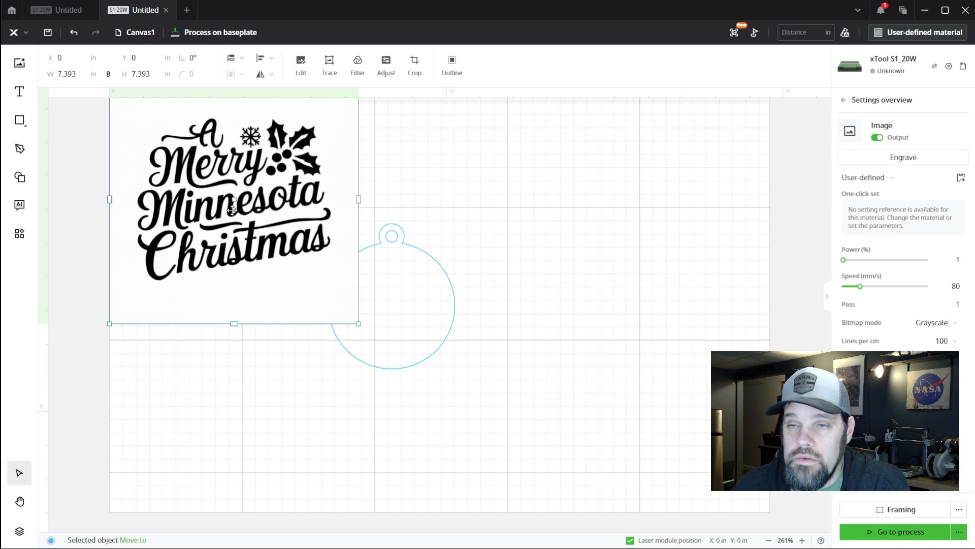
drag(140, 205, 497, 291)
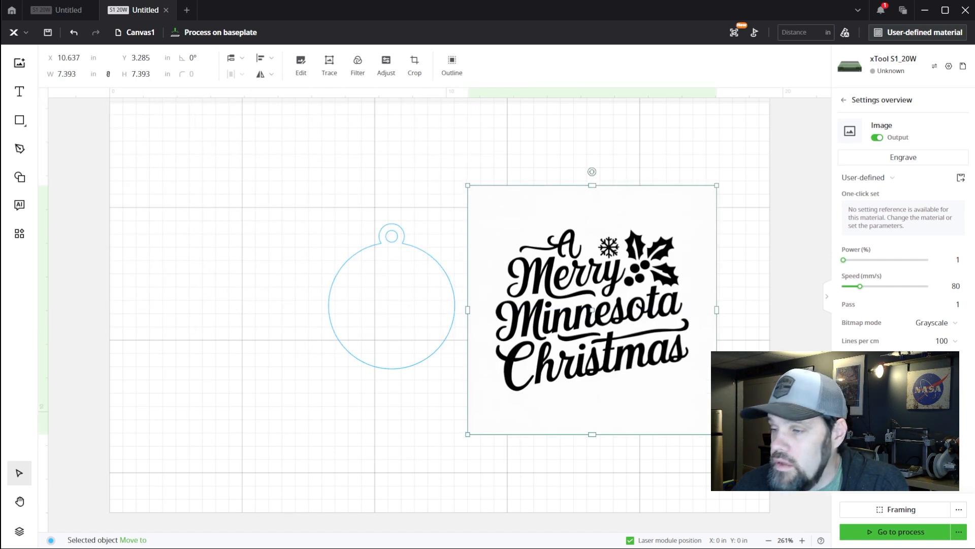
drag(716, 434, 686, 408)
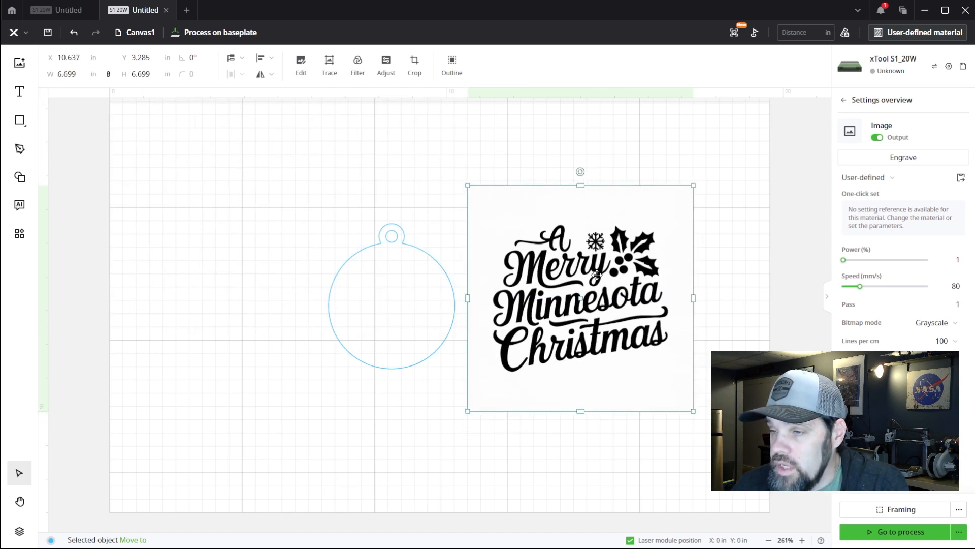
drag(596, 277, 598, 310)
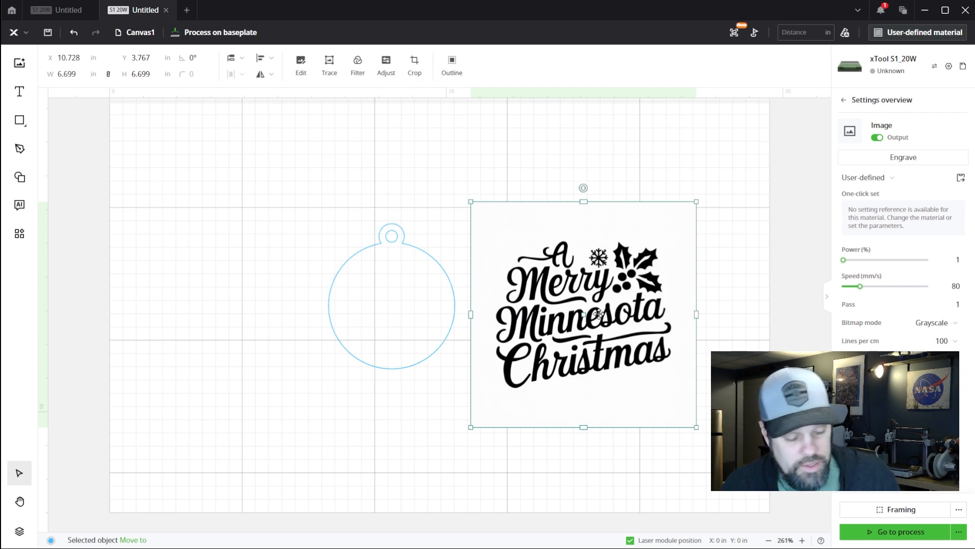
Auto-trace the lettering image into vectors with fuzziness threshold 100, denoising 50, smoothness 0.8 and layering by color
scroll(598, 318, up, 3)
scroll(599, 318, up, 4)
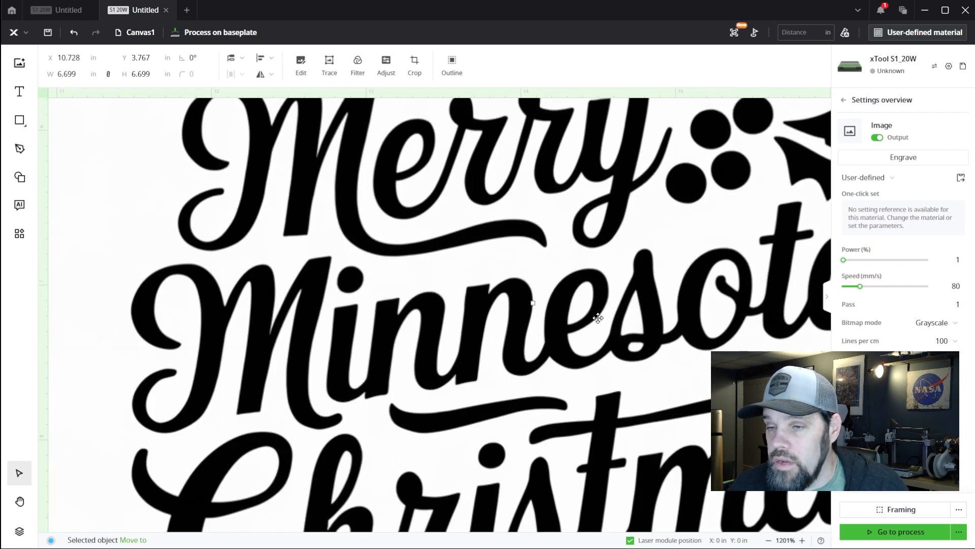
scroll(599, 317, down, 8)
scroll(598, 317, up, 2)
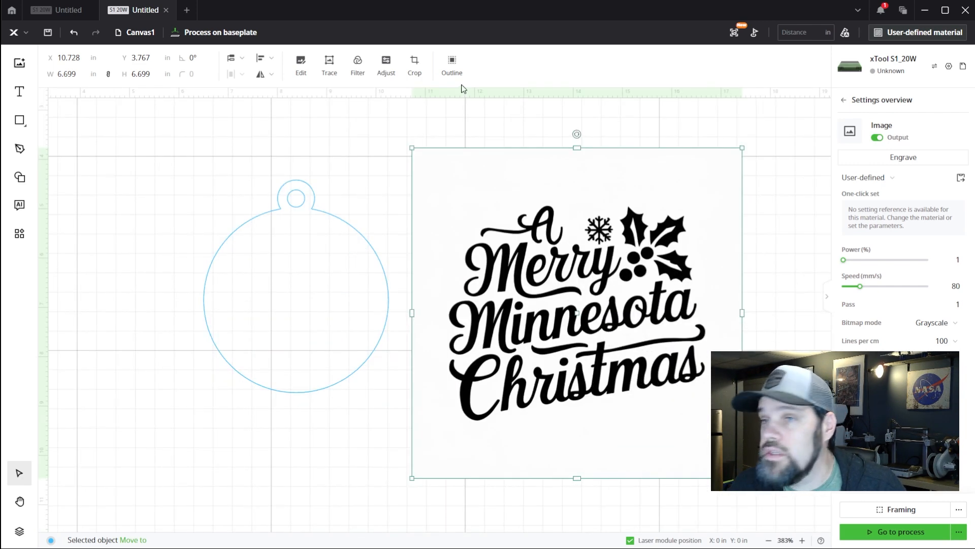
click(330, 69)
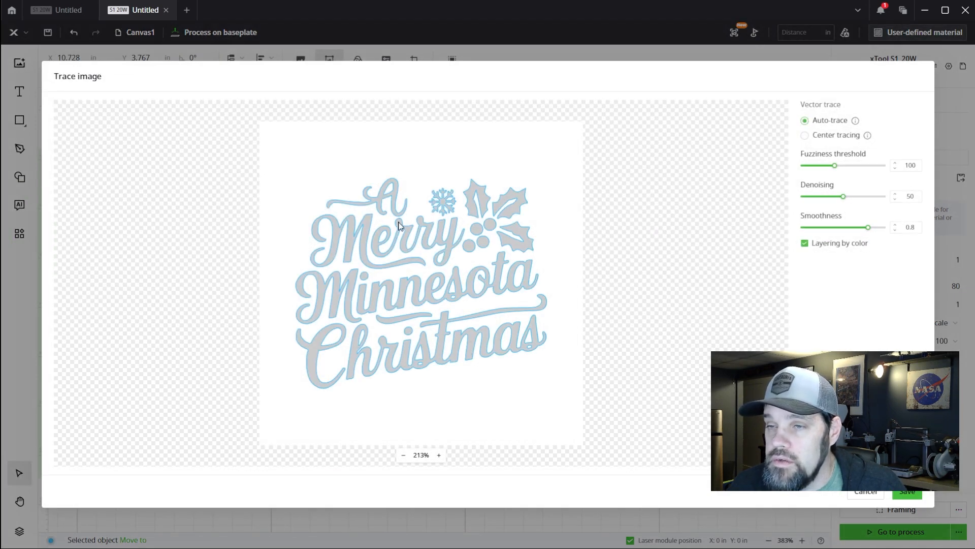
scroll(400, 260, up, 5)
scroll(399, 260, down, 3)
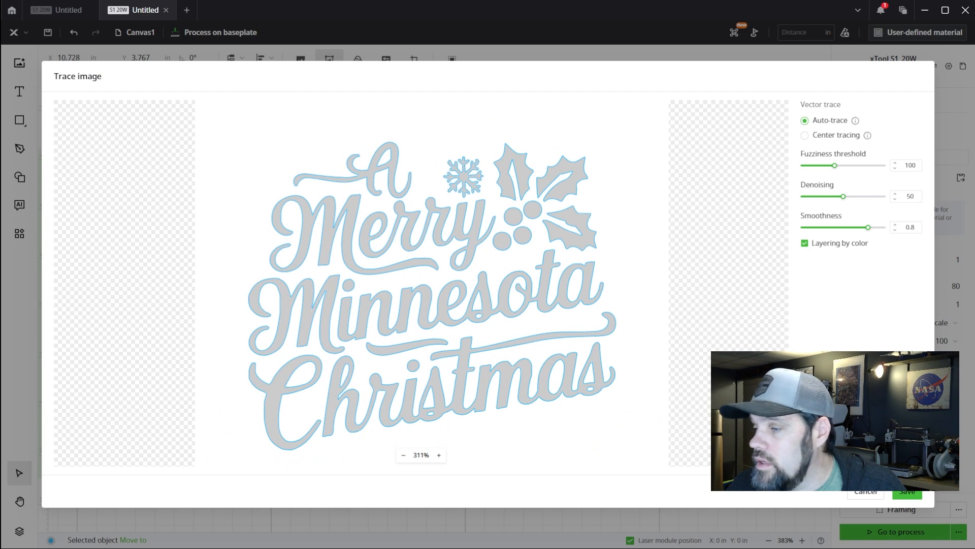
click(907, 492)
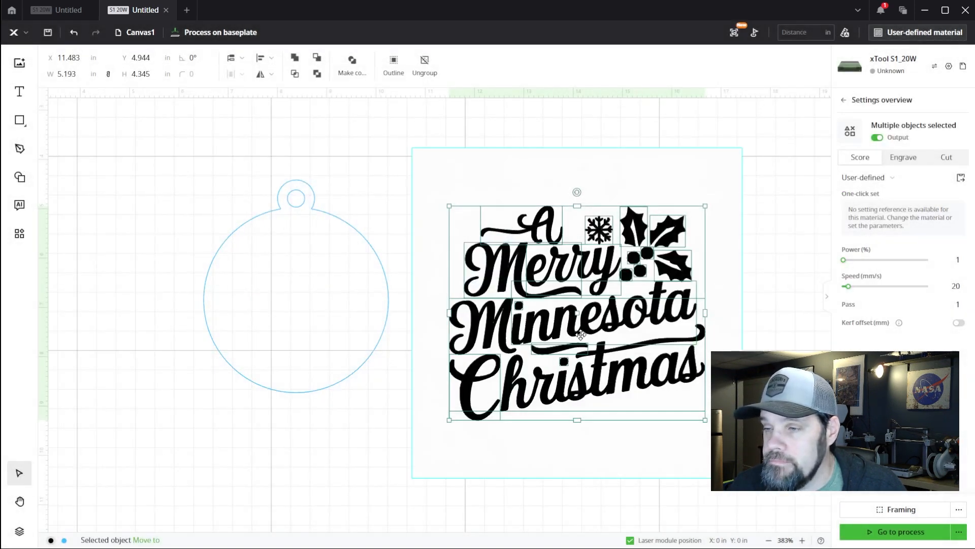
Move the traced lettering onto the round ornament and the original image off the work area
drag(580, 333, 279, 326)
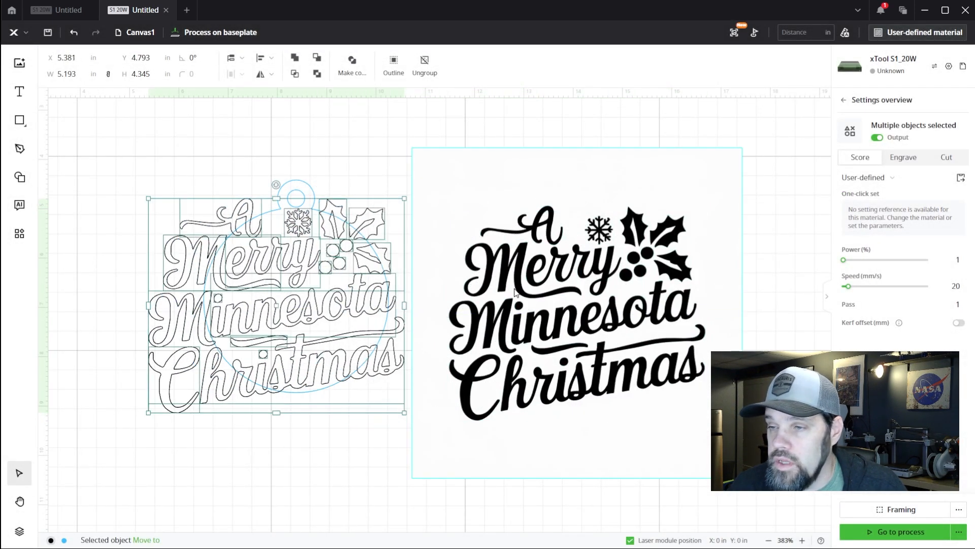
click(514, 292)
scroll(514, 292, down, 10)
drag(556, 287, 309, 294)
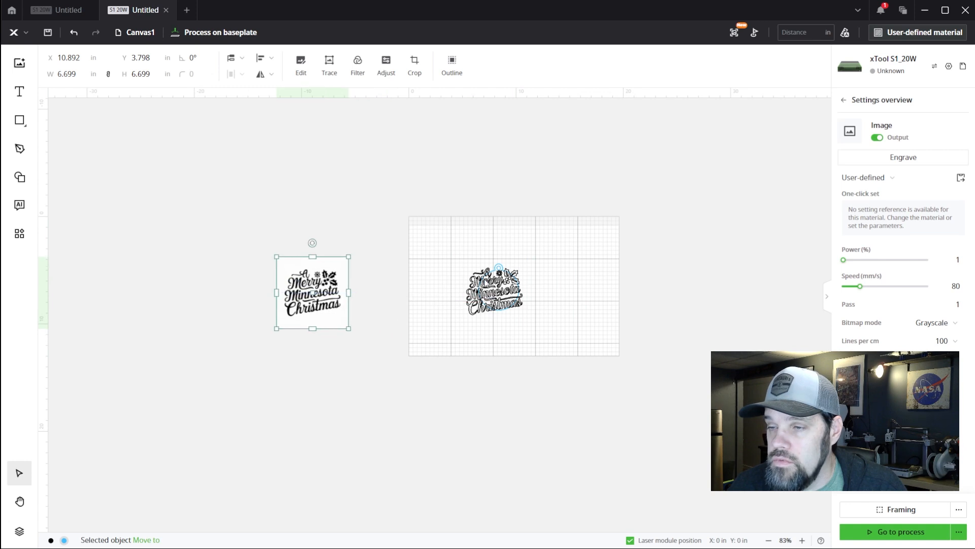
Set the traced lettering on the ornament to be processed as Engrave
scroll(498, 294, up, 10)
click(495, 307)
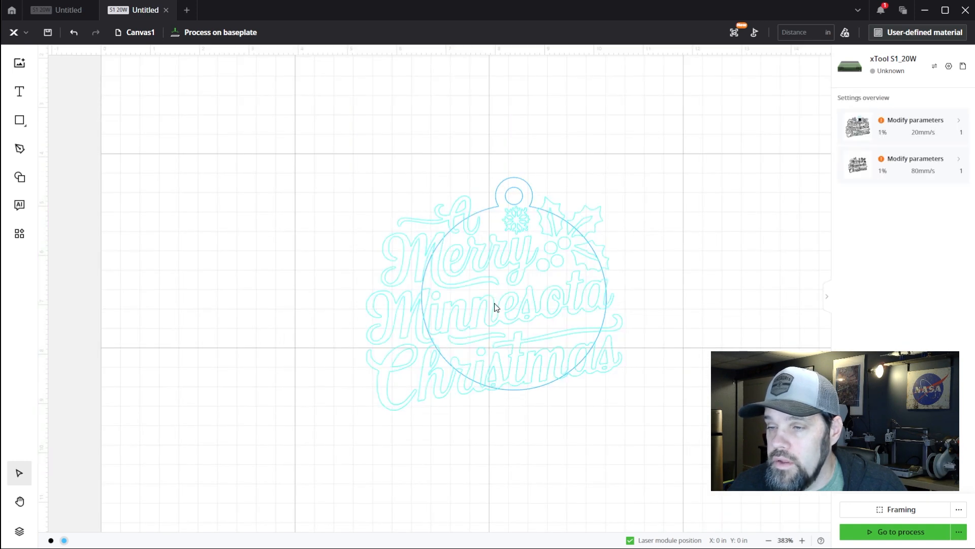
click(496, 306)
click(903, 158)
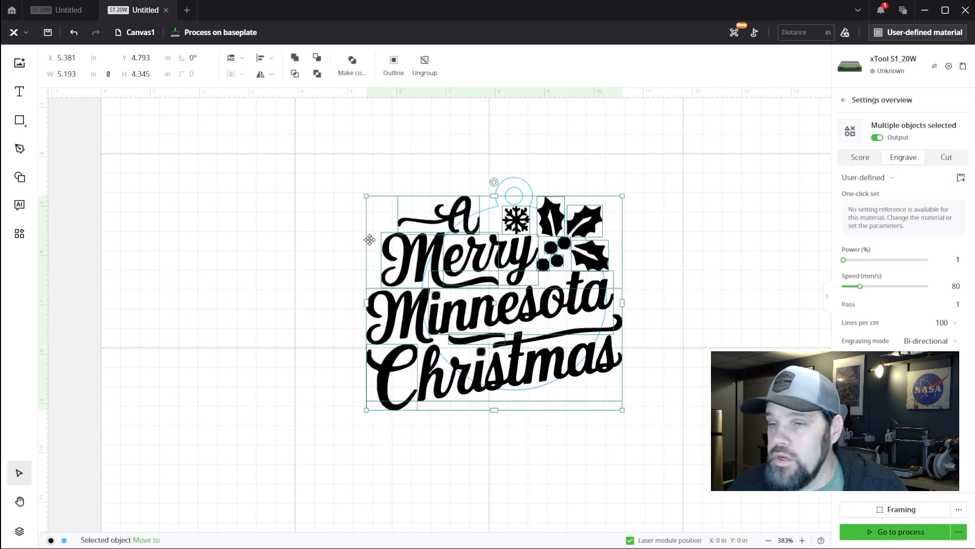
Shrink the engraved lettering proportionally until it fits inside the ornament's circle and center it there
drag(369, 199, 485, 285)
drag(547, 343, 525, 294)
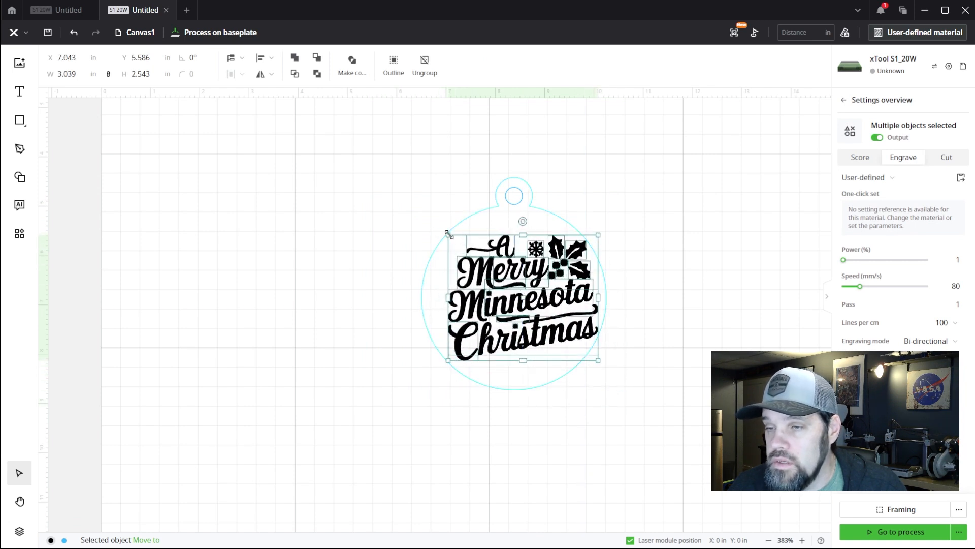
drag(449, 234, 488, 261)
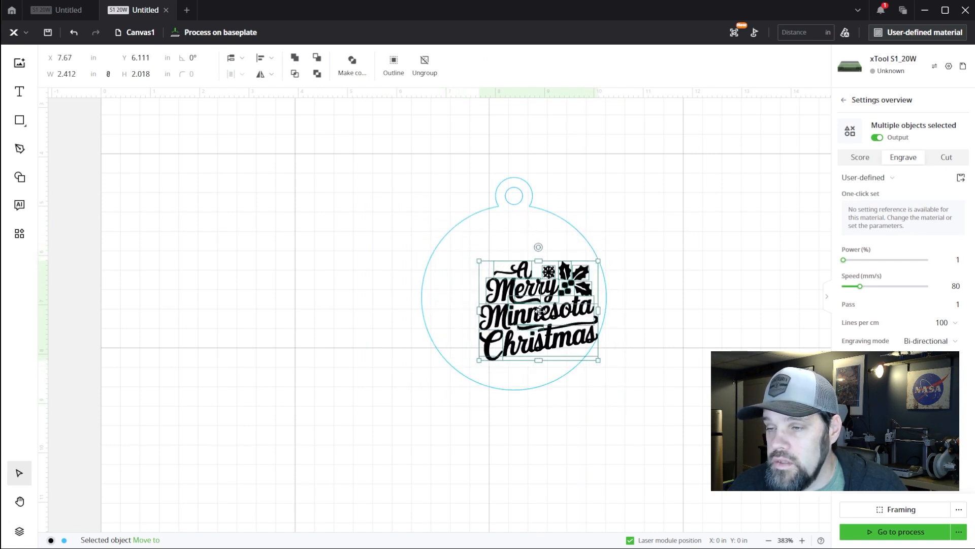
drag(538, 310, 518, 298)
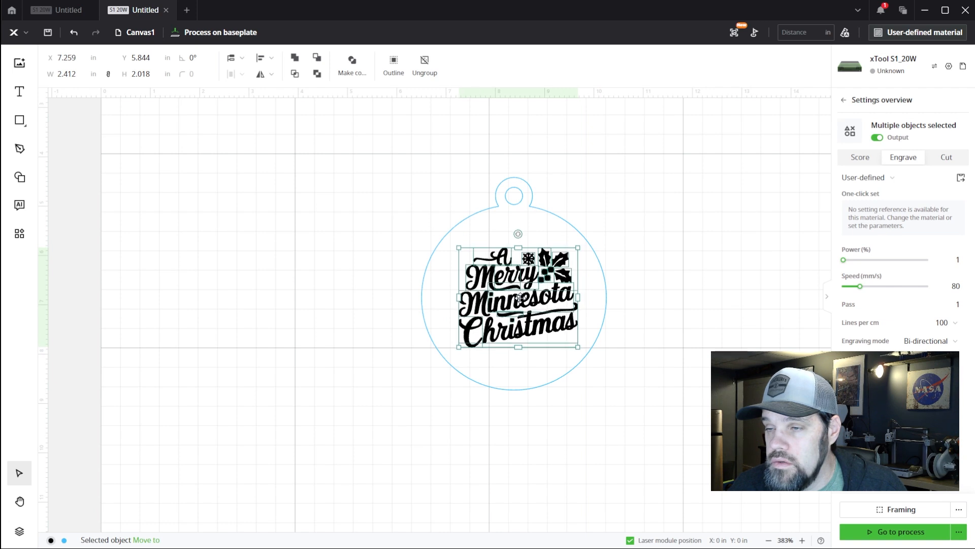
scroll(538, 297, up, 3)
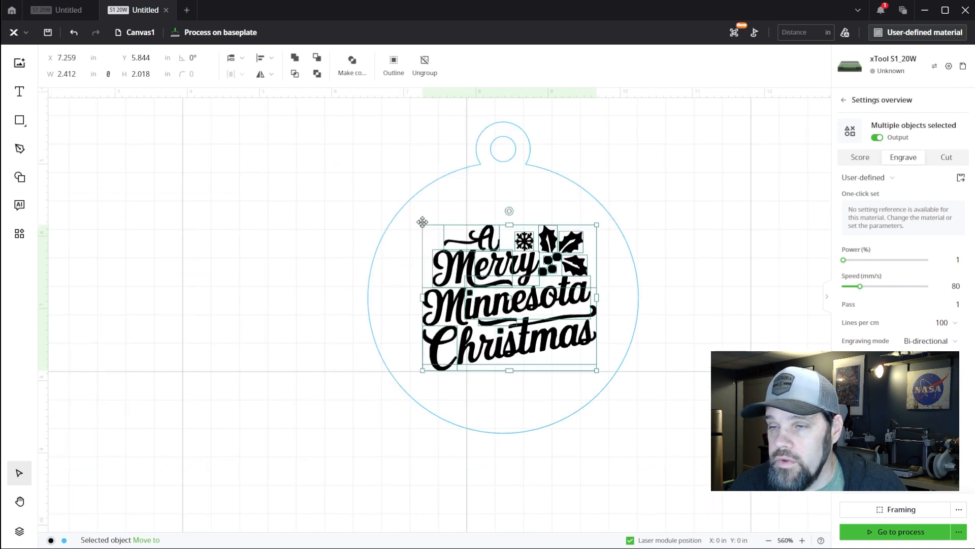
drag(423, 224, 409, 214)
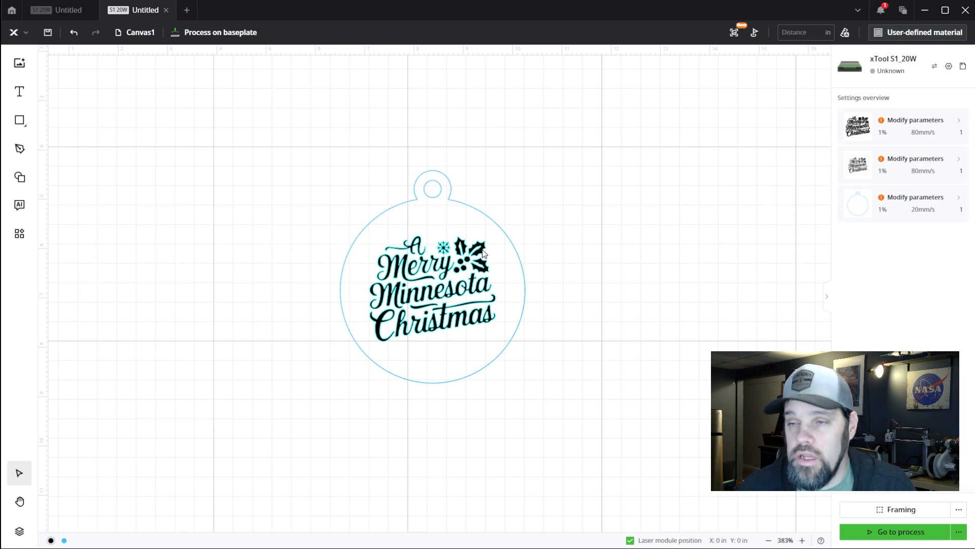
click(364, 233)
Copy the ring with the hanging loop from the star ornament project and paste it into the lettered ornament project
click(61, 10)
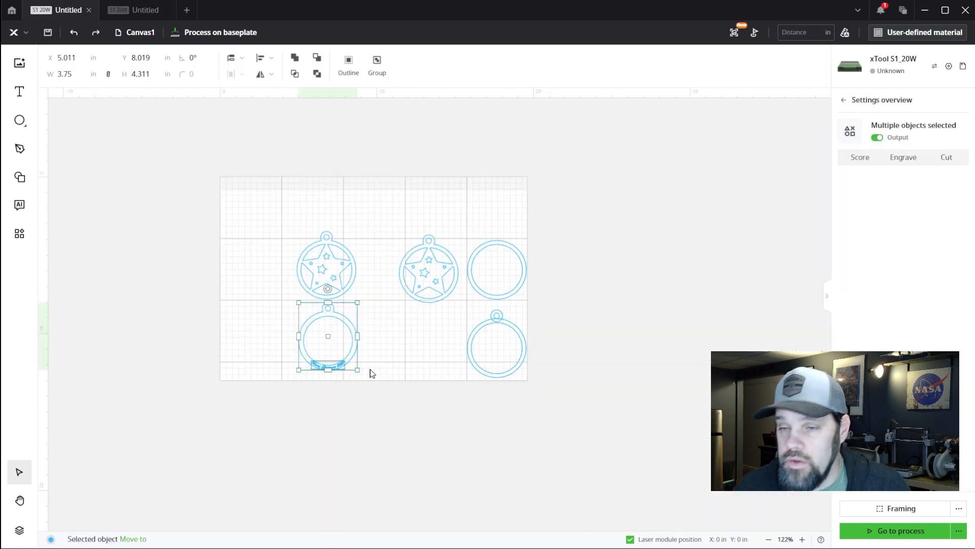
click(409, 345)
scroll(343, 341, up, 5)
drag(360, 262, 299, 307)
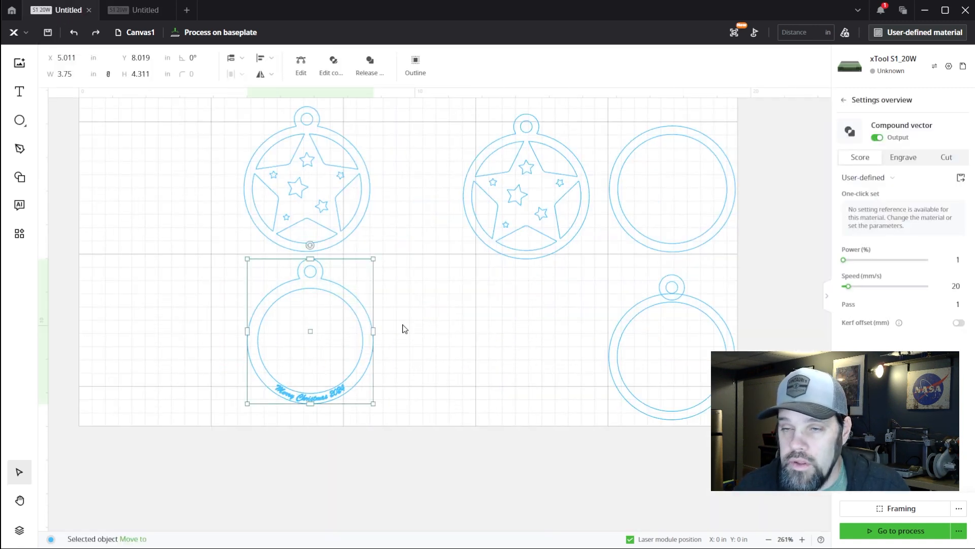
click(136, 11)
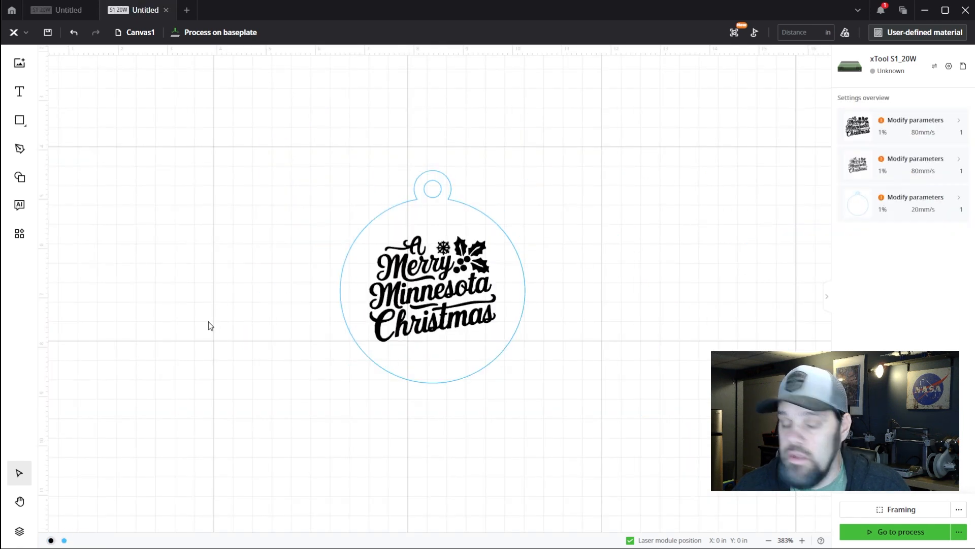
scroll(275, 280, down, 5)
key(ctrl+v)
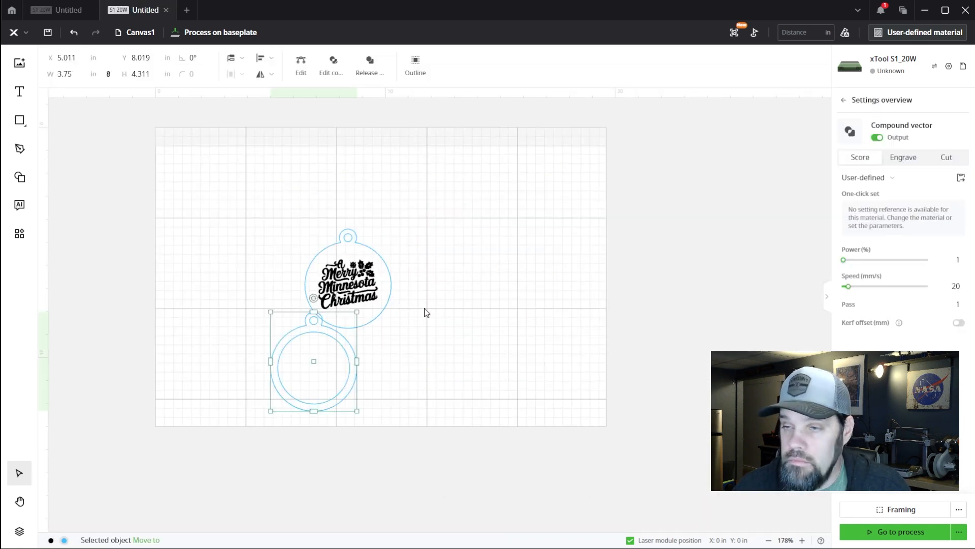
Place the pasted ring to the right of the lettered ornament, level with it, at about X 11.25 in
drag(319, 362, 460, 291)
scroll(379, 307, up, 5)
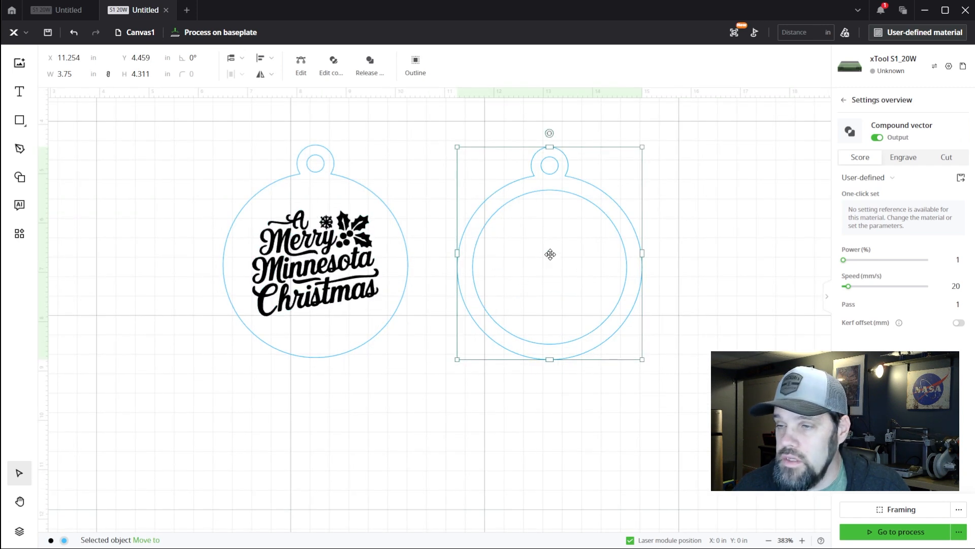
mouse_move(550, 255)
mouse_down()
mouse_move(340, 260)
mouse_move(316, 251)
mouse_move(577, 253)
mouse_move(542, 246)
mouse_move(549, 252)
mouse_up()
click(722, 249)
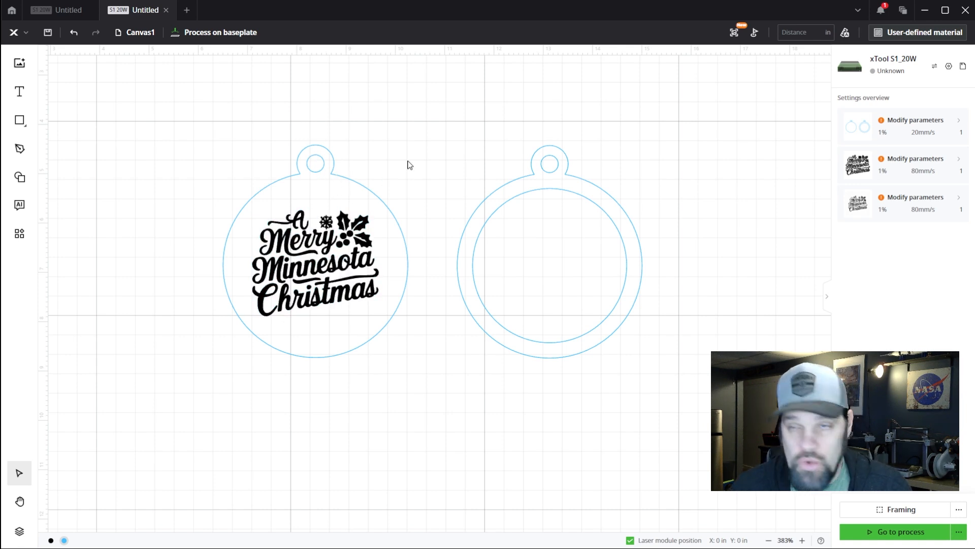
Create a new blank project and open the DesignFind library from the home page
click(187, 11)
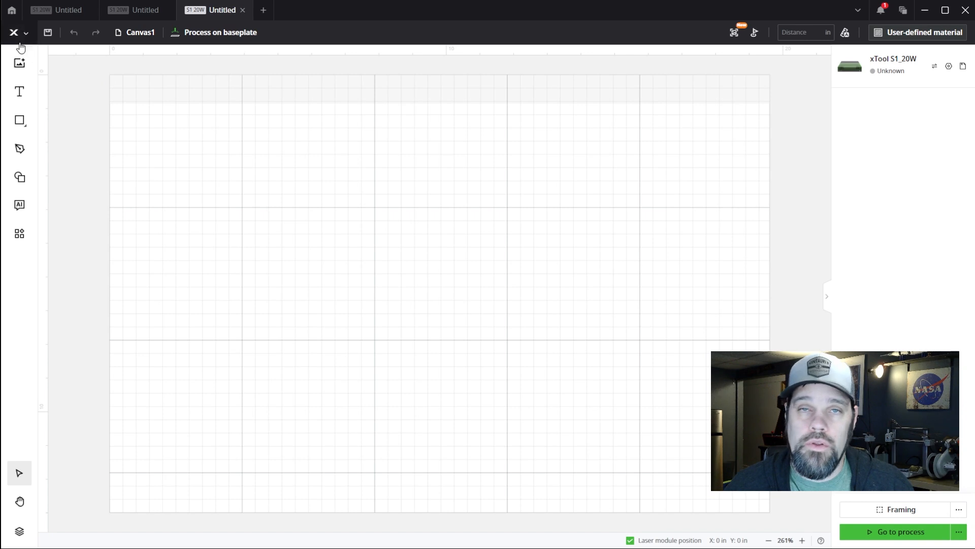
click(12, 10)
scroll(343, 286, down, 4)
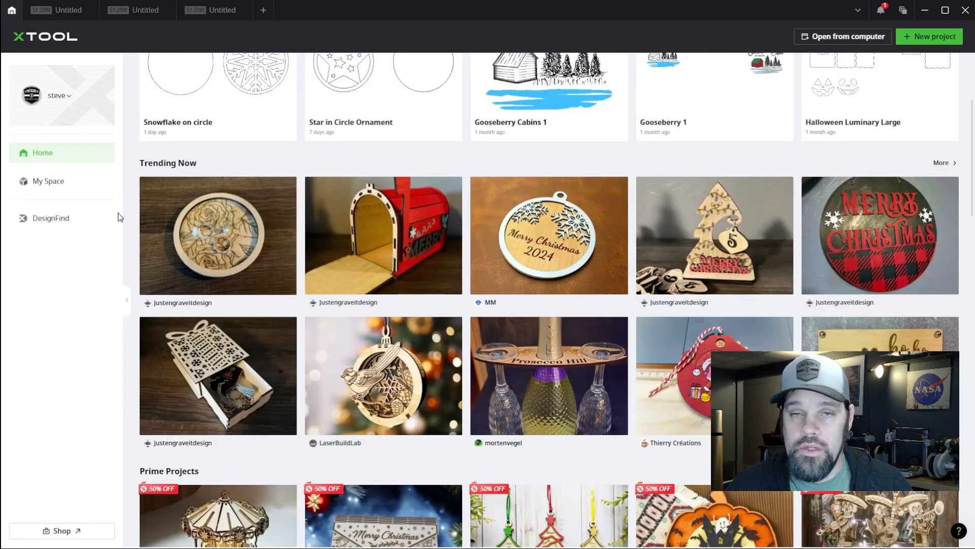
click(70, 222)
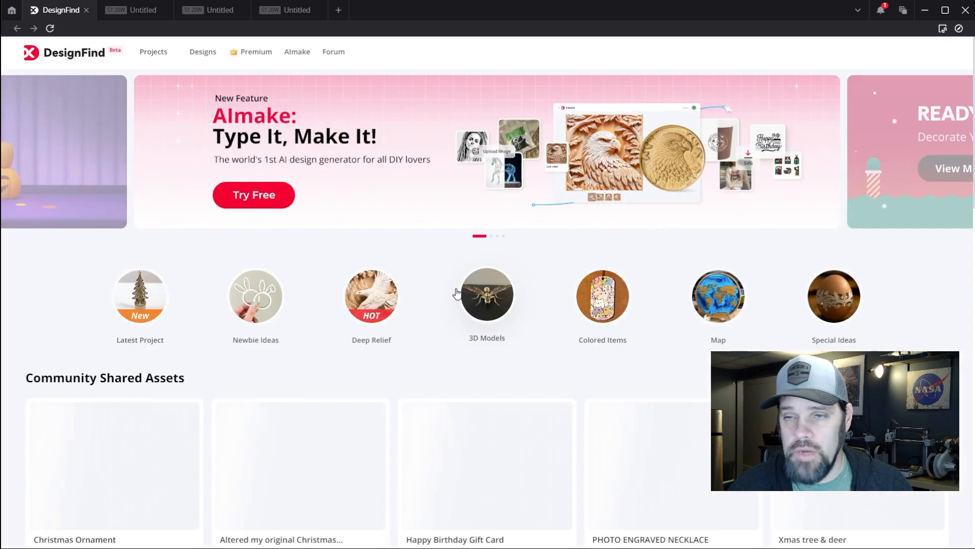
Find the Christmas Ornament design among DesignFind's community shared assets and save Christmas-Ornament.zip to Downloads
scroll(442, 303, down, 4)
scroll(442, 303, down, 1)
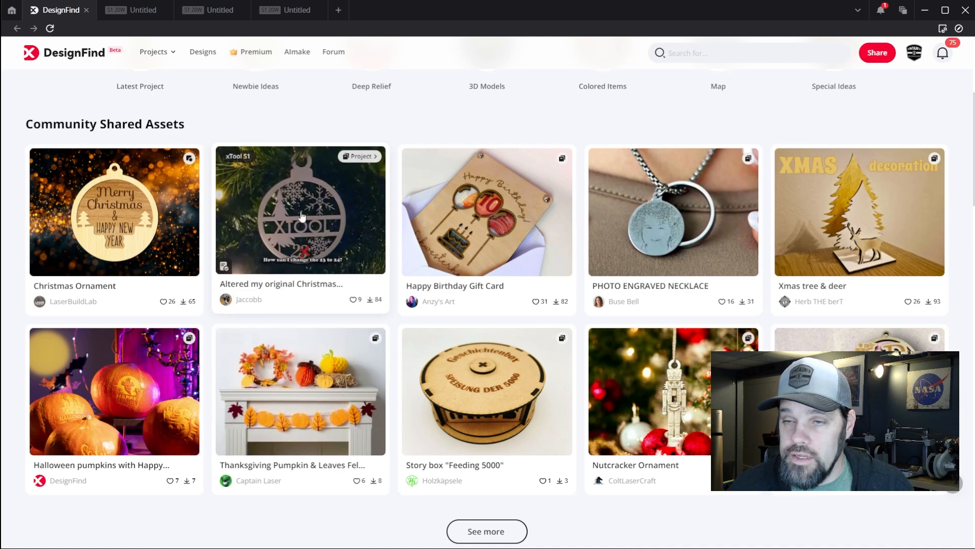
scroll(335, 229, down, 5)
scroll(335, 229, down, 4)
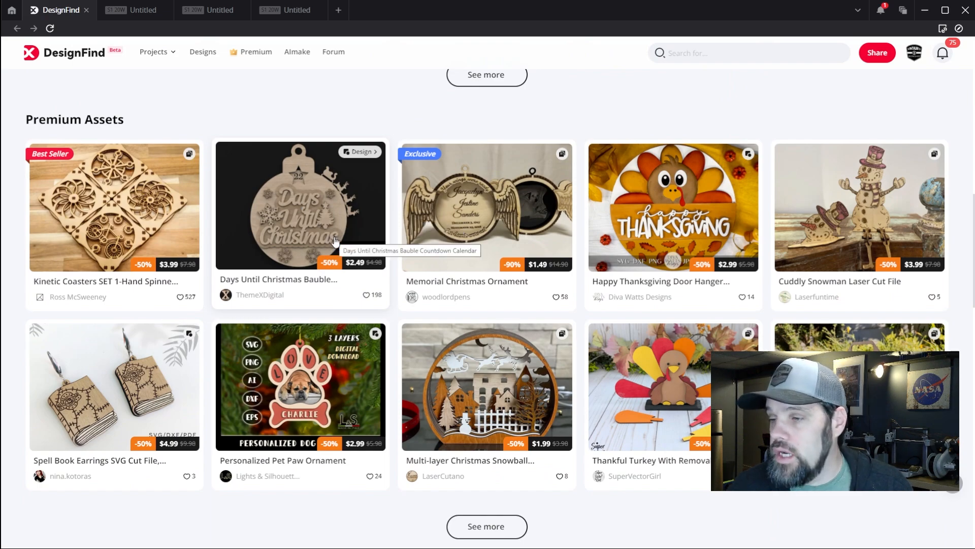
scroll(335, 240, up, 8)
scroll(334, 242, up, 5)
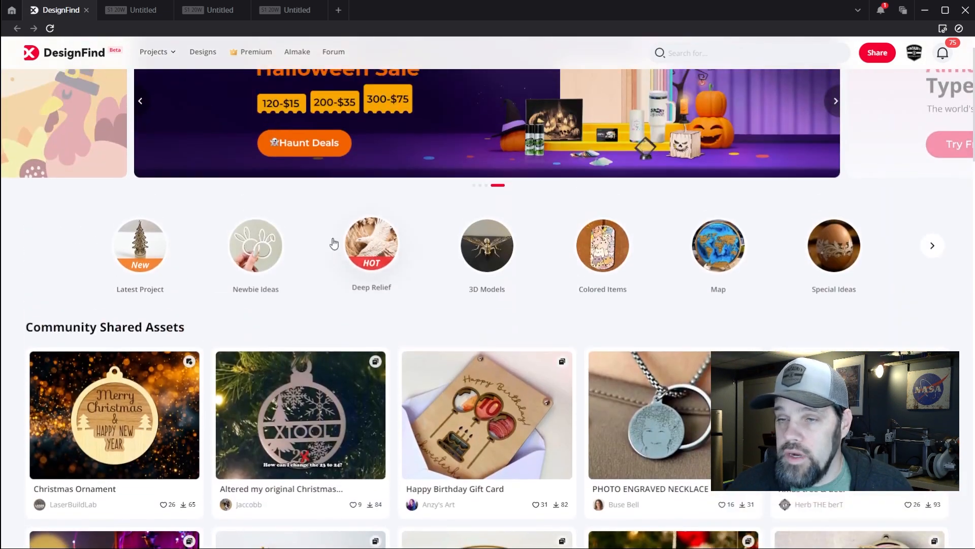
scroll(229, 254, down, 3)
click(123, 268)
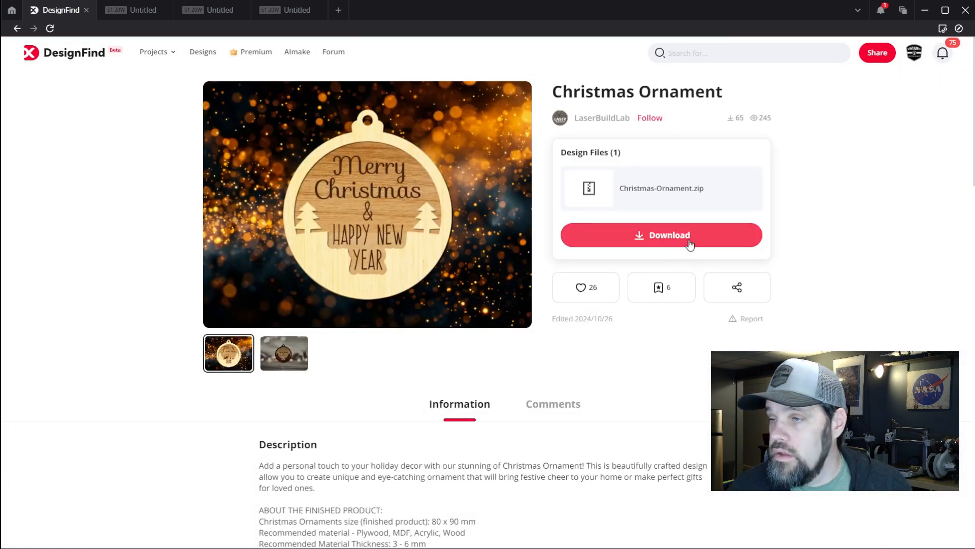
click(641, 230)
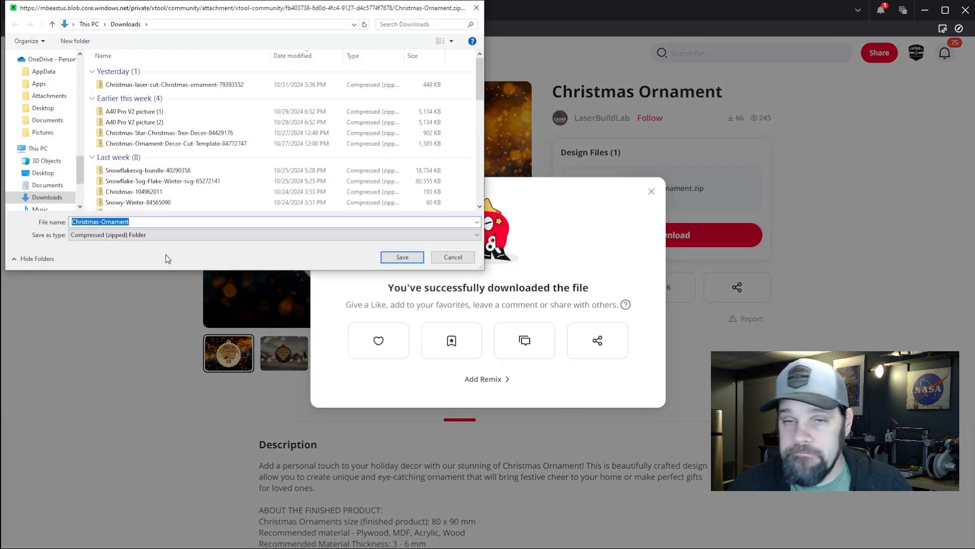
click(399, 258)
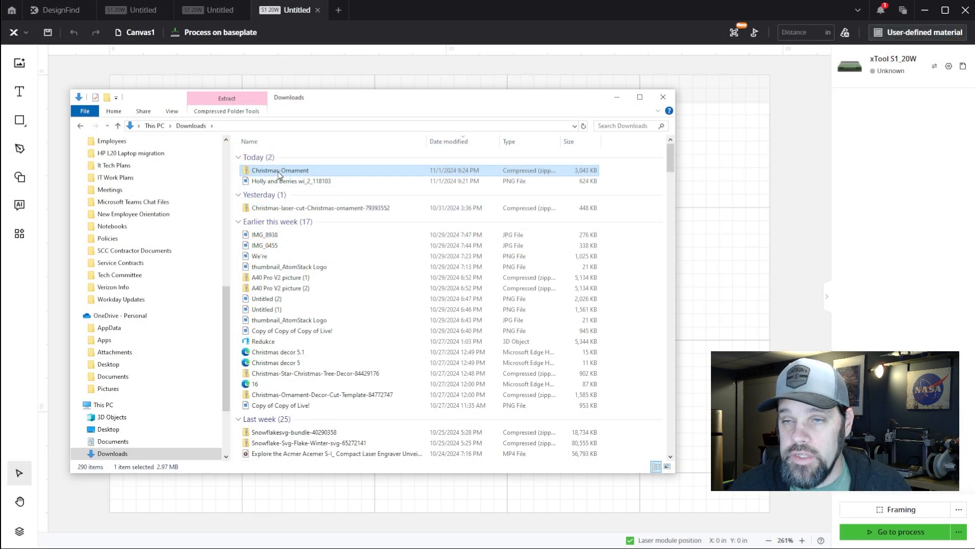
Extract both files from Christmas-Ornament.zip into the Downloads folder
double_click(275, 171)
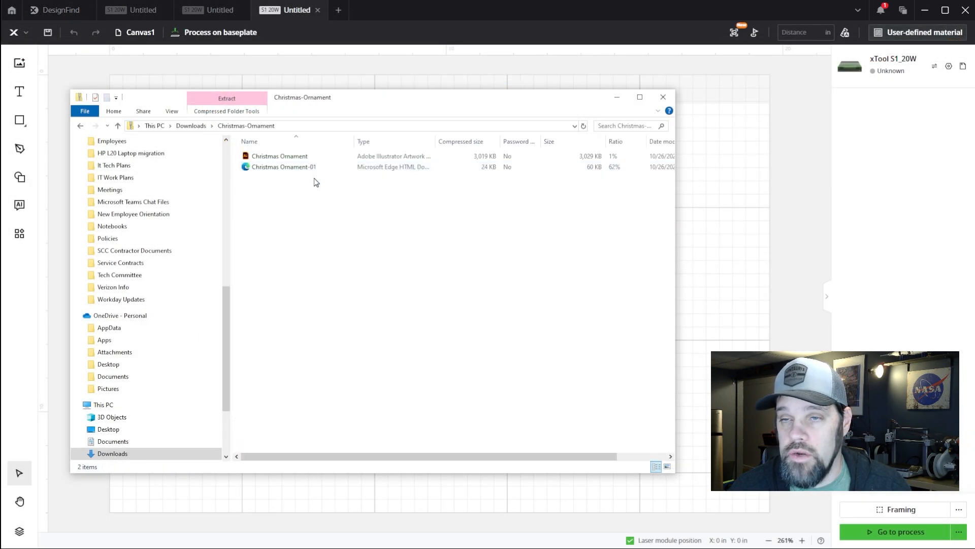
drag(313, 178, 194, 126)
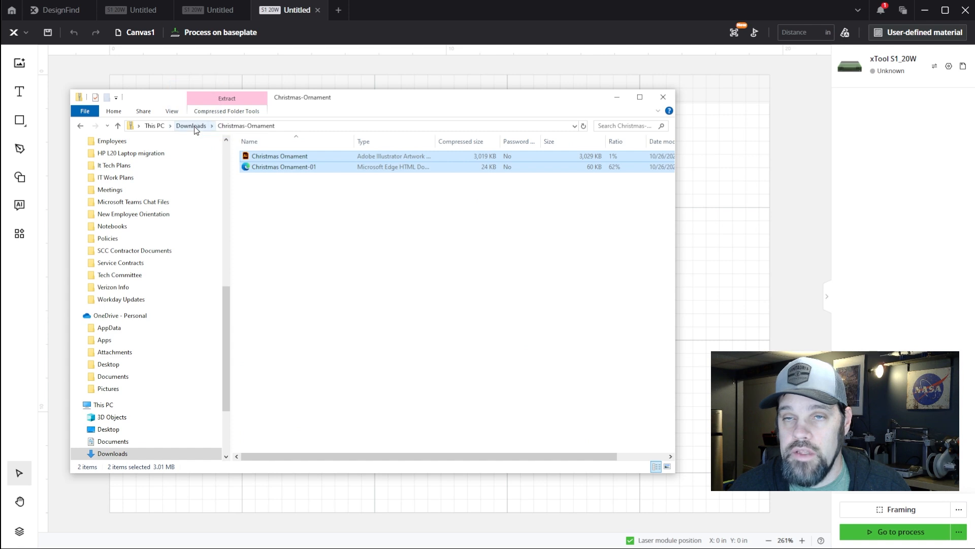
click(194, 126)
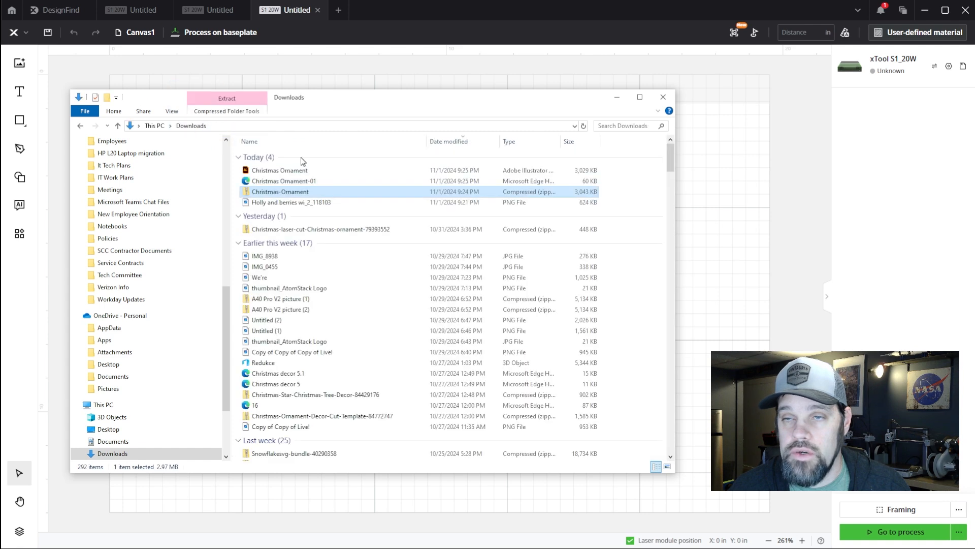
Import the Christmas Ornament-01 file into the blank project and move the artwork to about X 4.204 in, Y 2.667 in
click(287, 180)
drag(354, 105, 351, 202)
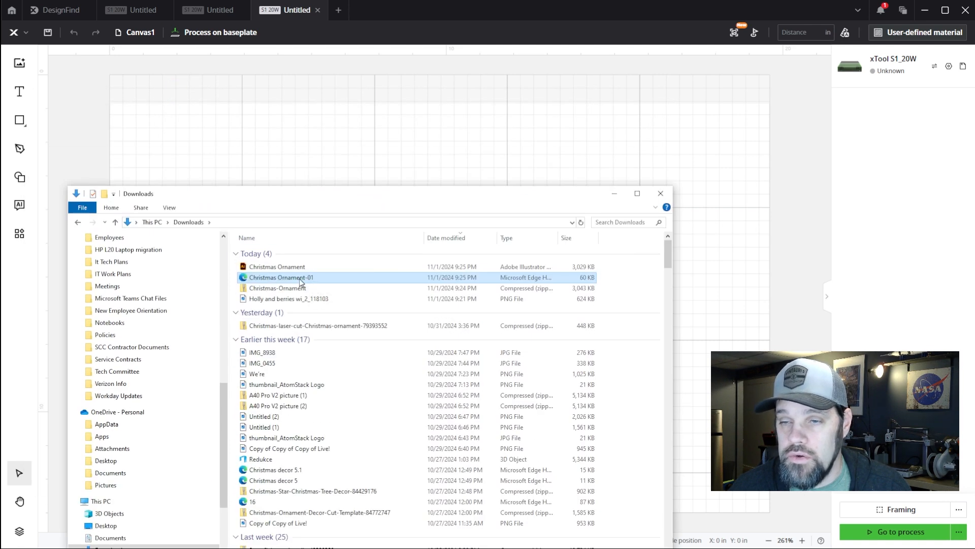
drag(299, 277, 453, 155)
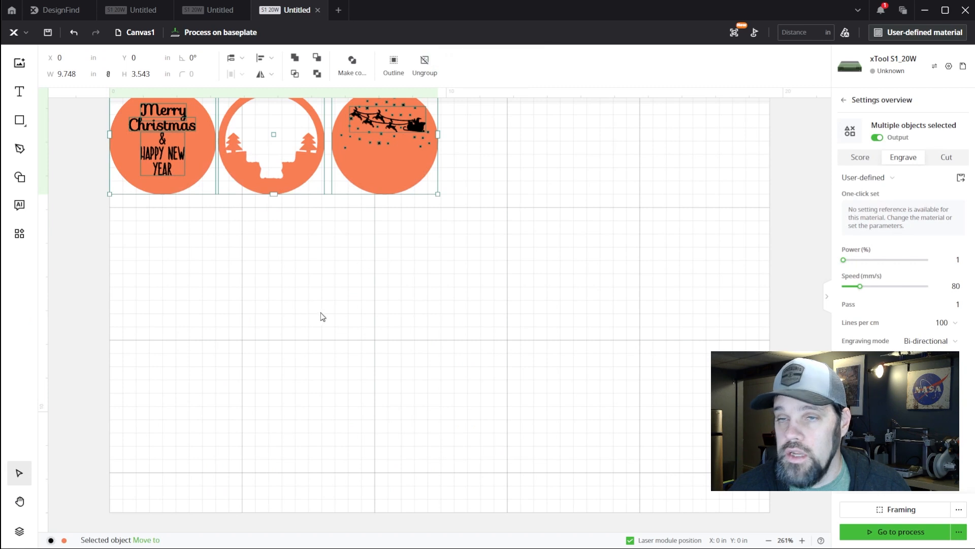
drag(278, 232, 414, 328)
scroll(464, 387, up, 3)
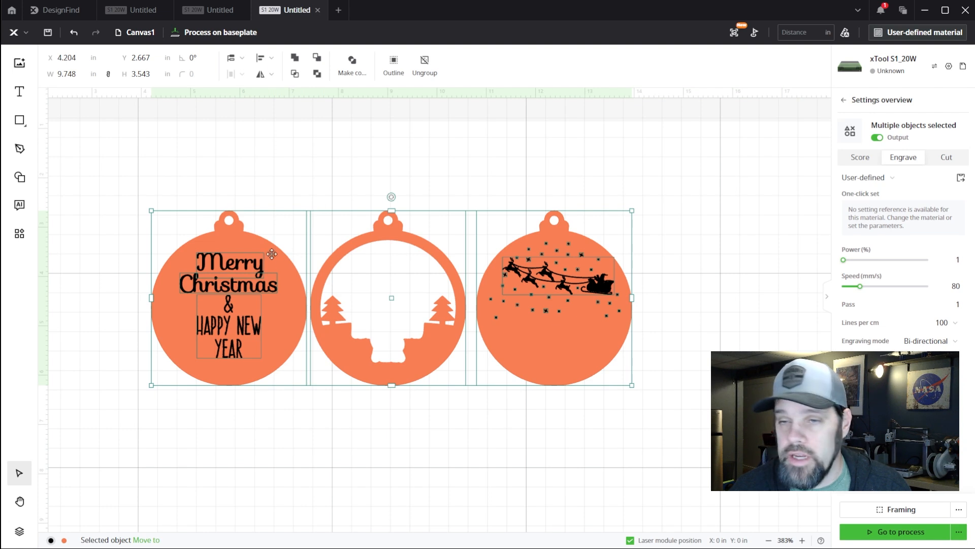
Set all the orange outlines of the three imported ornament pieces to Cut, leaving the black artwork as Engrave
click(292, 163)
click(287, 301)
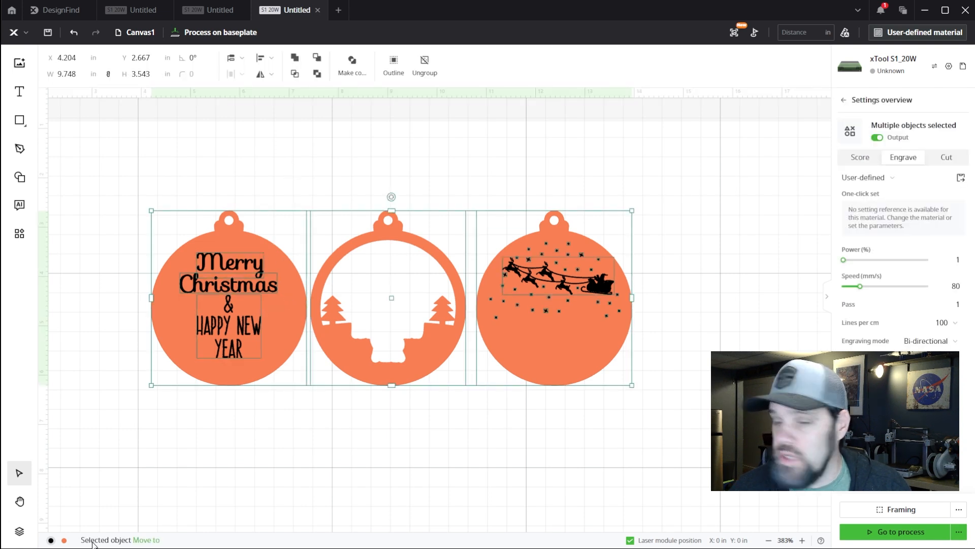
click(943, 158)
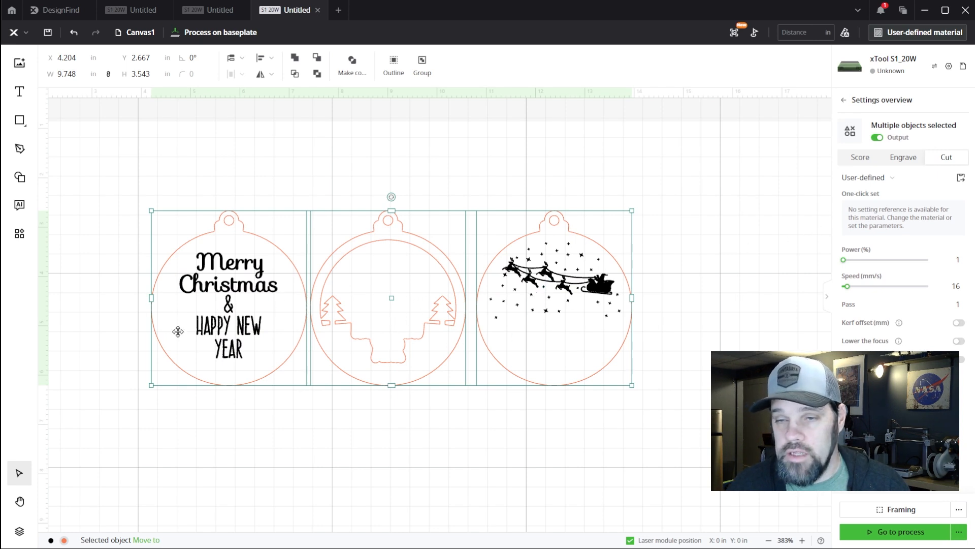
click(483, 310)
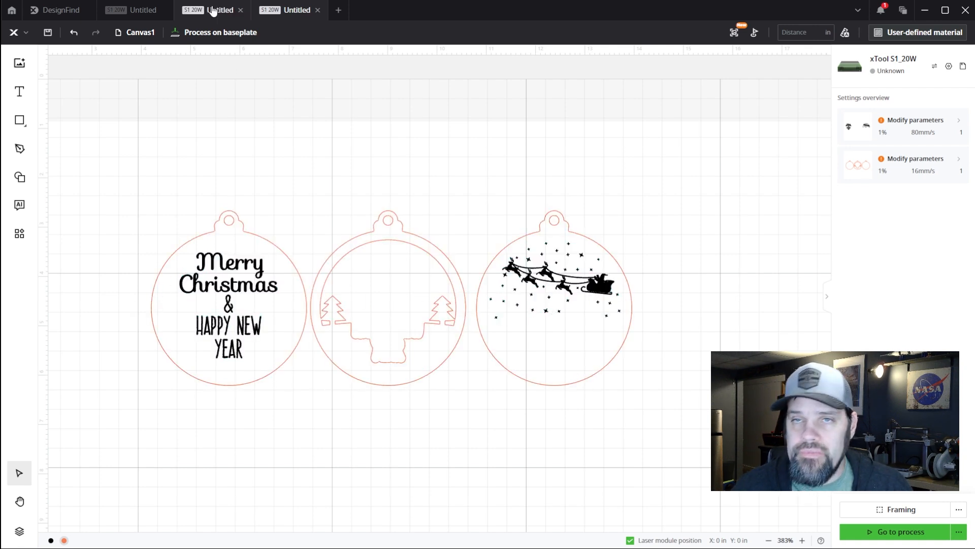
Revisit the Christmas Ornament page in DesignFind and create another blank project
click(49, 15)
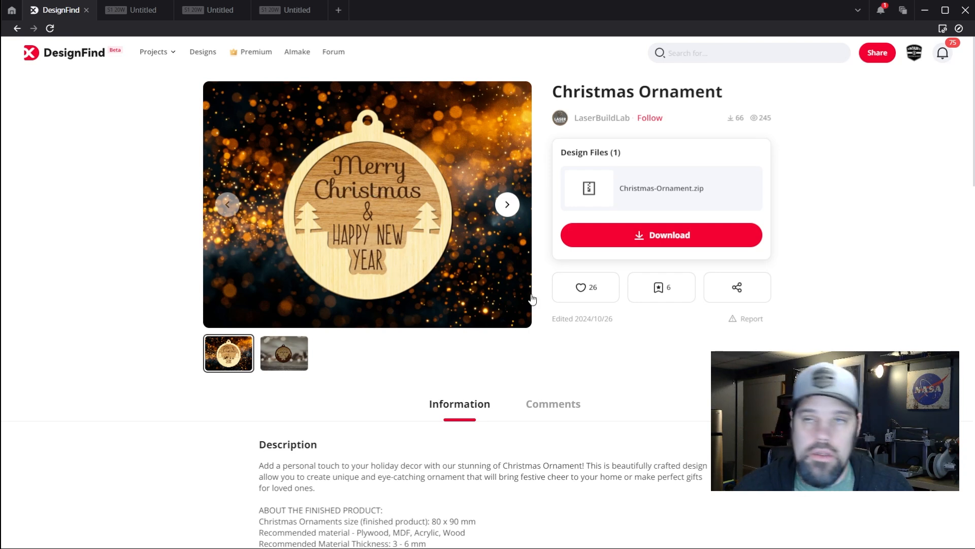
click(338, 10)
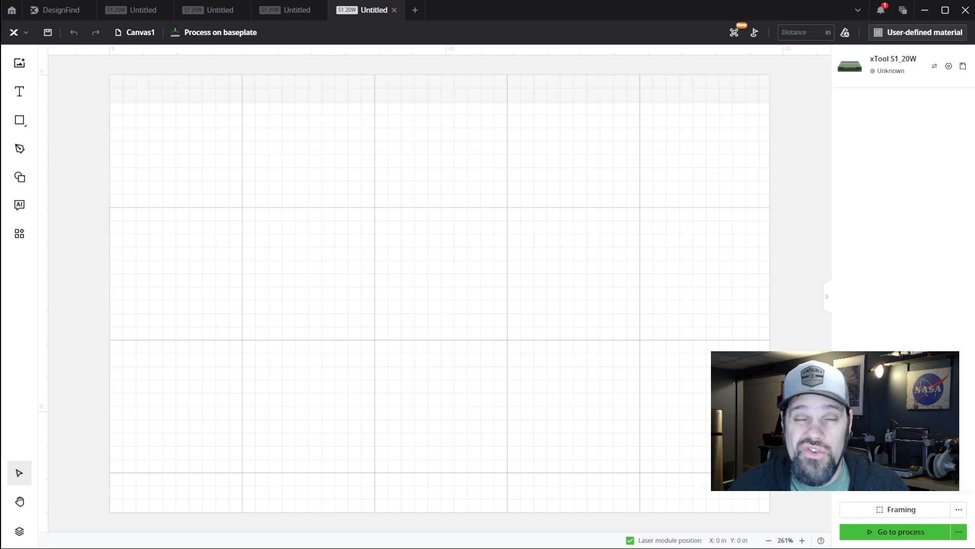
Switch to the Chrome browser and look through Creative Fabrica's home page and its recommended designs
drag(166, 78, 218, 37)
scroll(429, 200, down, 4)
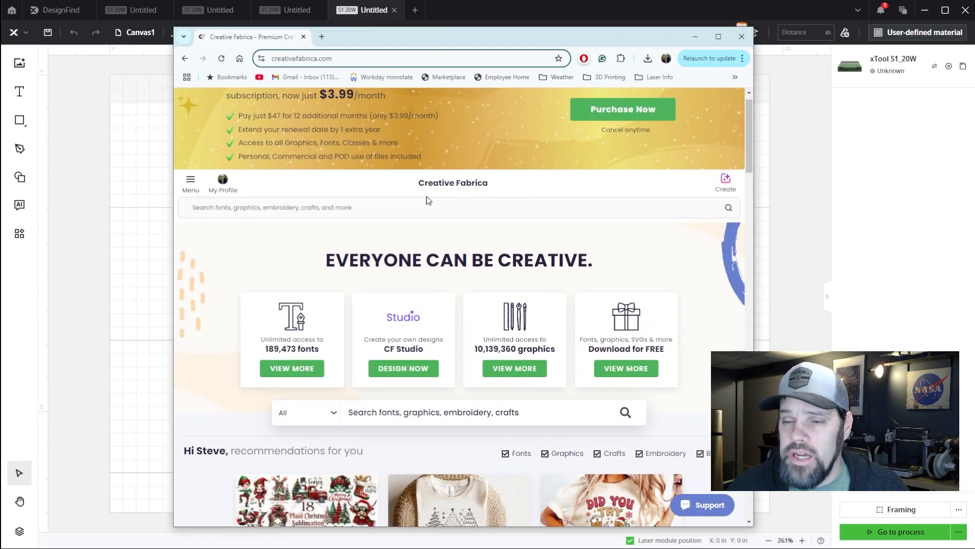
scroll(428, 200, up, 1)
scroll(428, 200, up, 3)
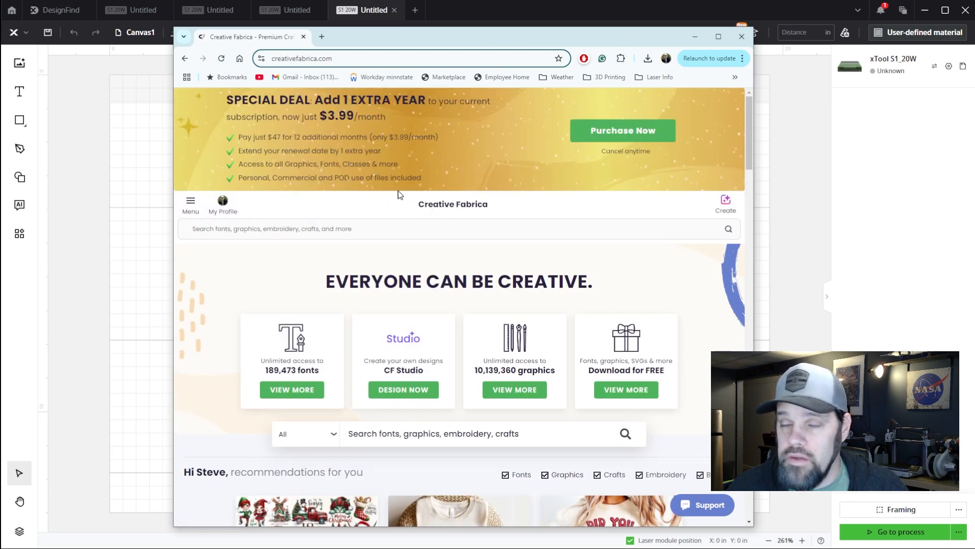
scroll(396, 346, down, 5)
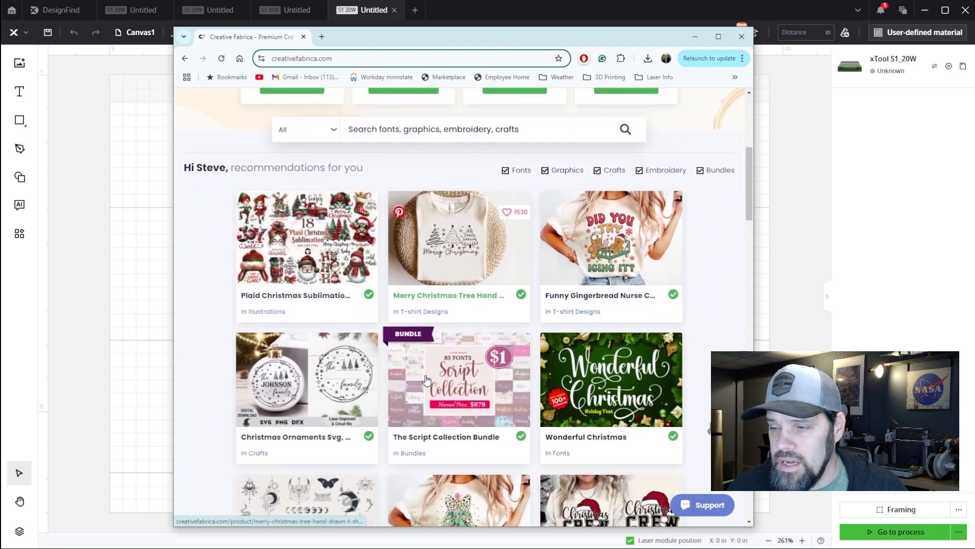
scroll(428, 380, down, 1)
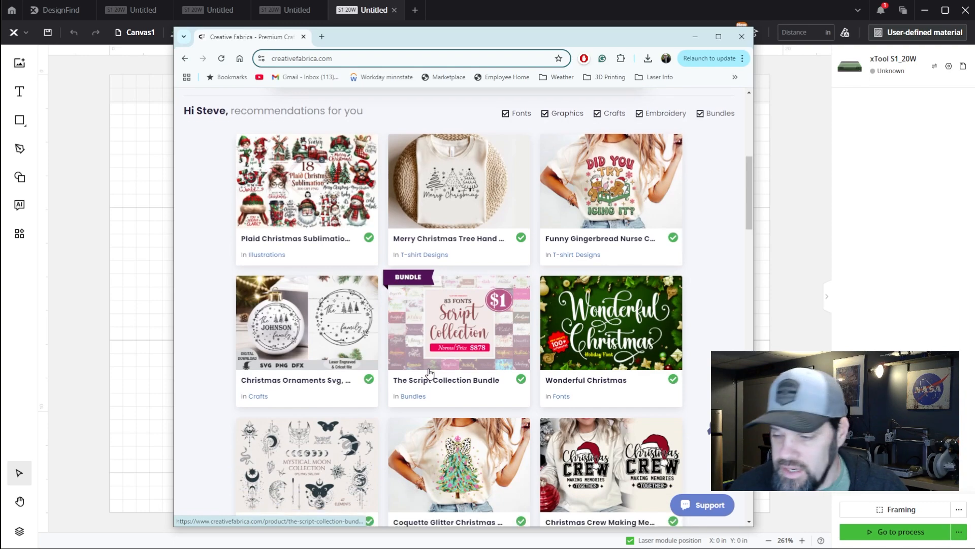
scroll(428, 381, down, 6)
scroll(427, 386, up, 13)
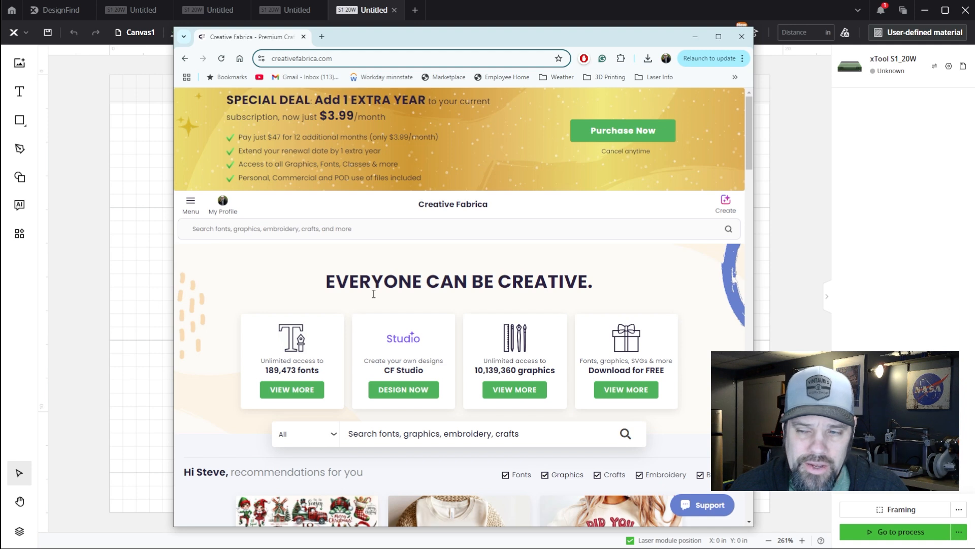
scroll(373, 294, down, 2)
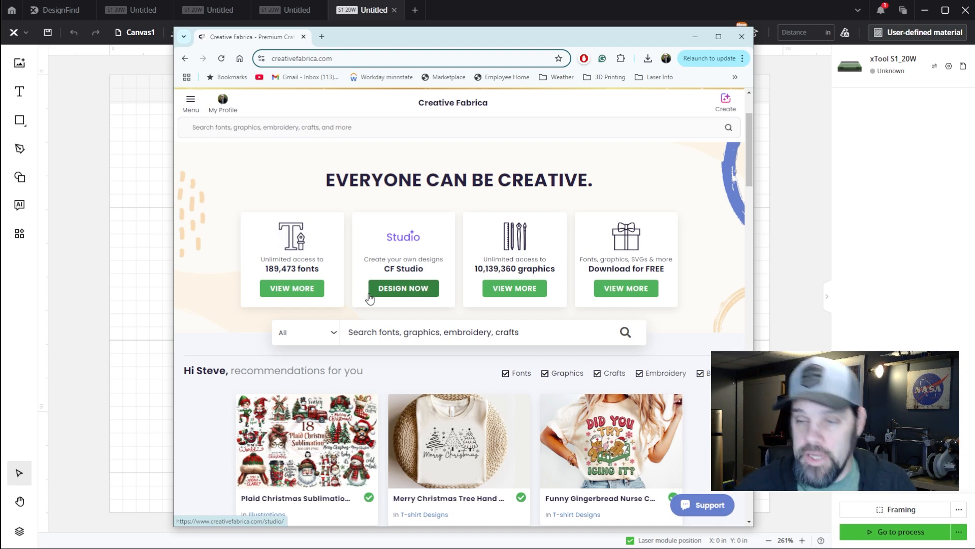
scroll(396, 297, down, 3)
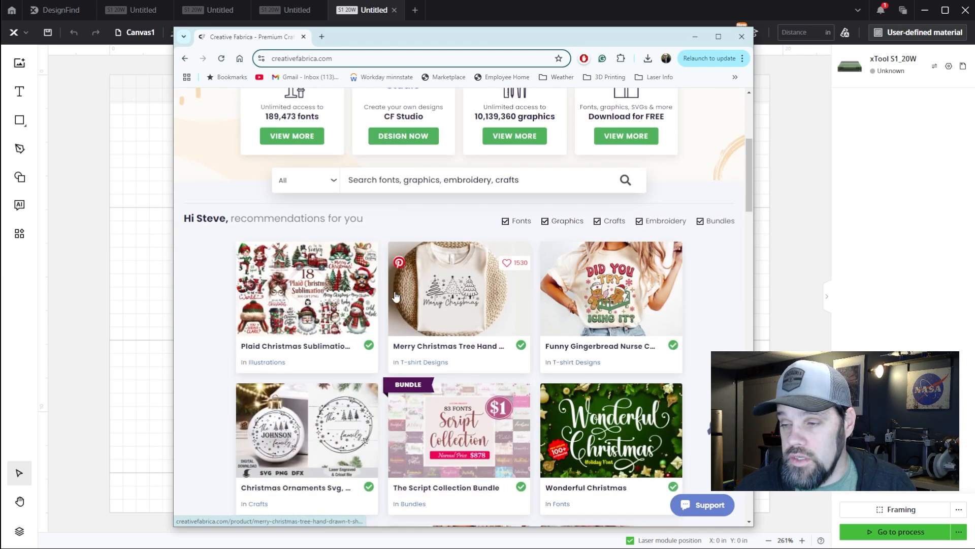
scroll(396, 297, down, 6)
scroll(396, 297, up, 10)
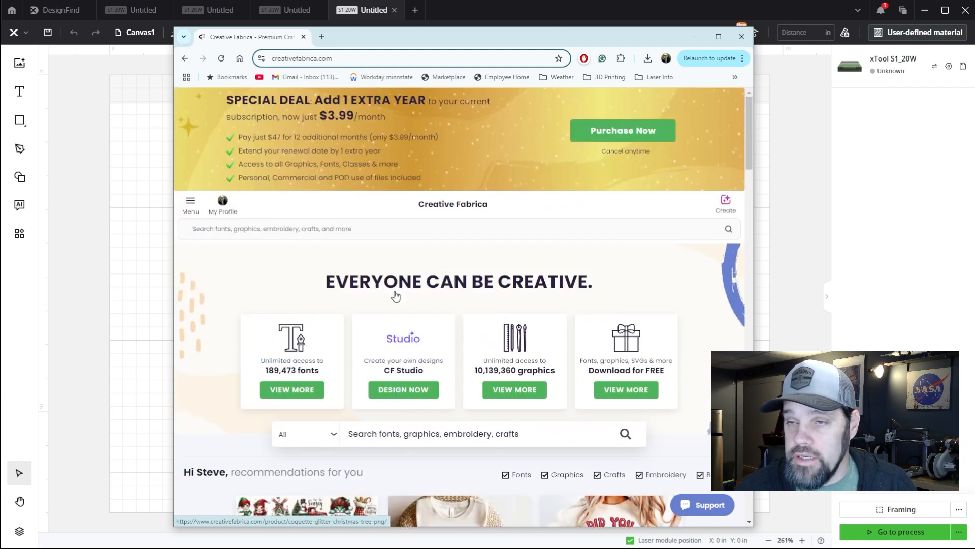
Search Creative Fabrica for "Laser cut christmas ornament" and maximize the browser window
click(345, 229)
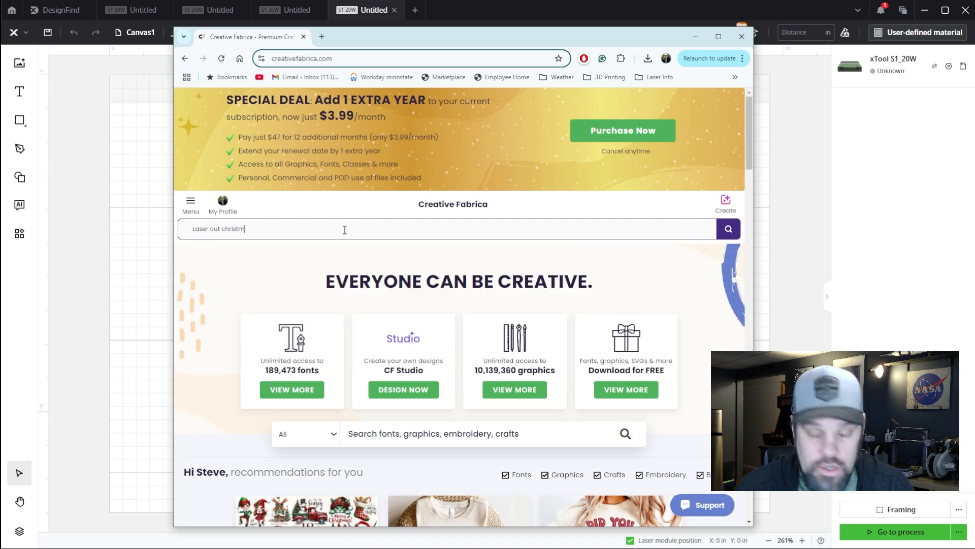
text(orn)
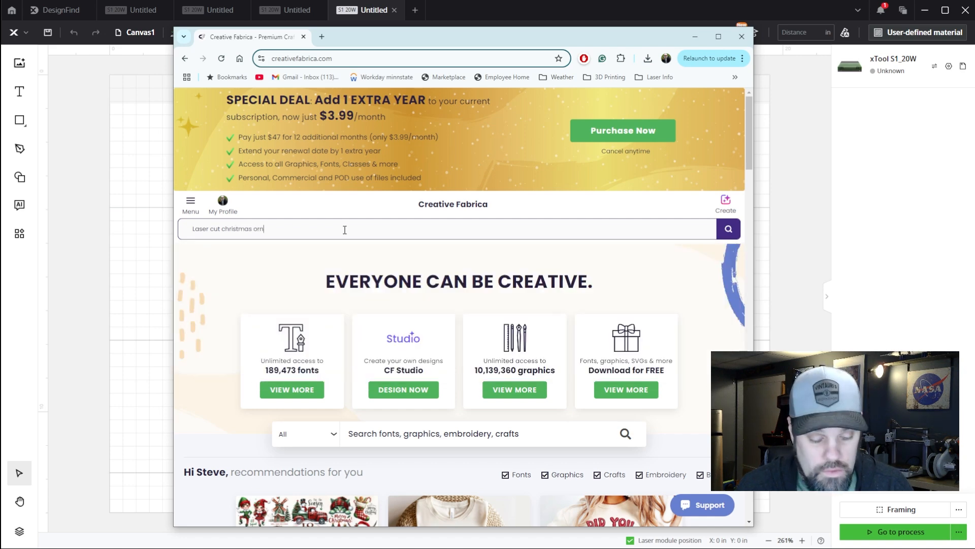
text(amsnt)
key(BackSpace)
key(BackSpace)
key(BackSpace)
text(ent)
key(Return)
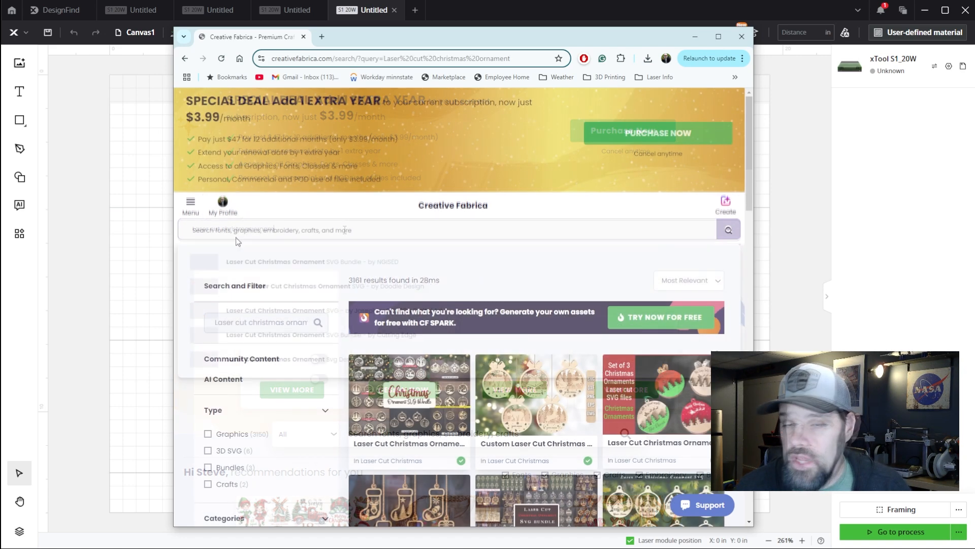
click(718, 36)
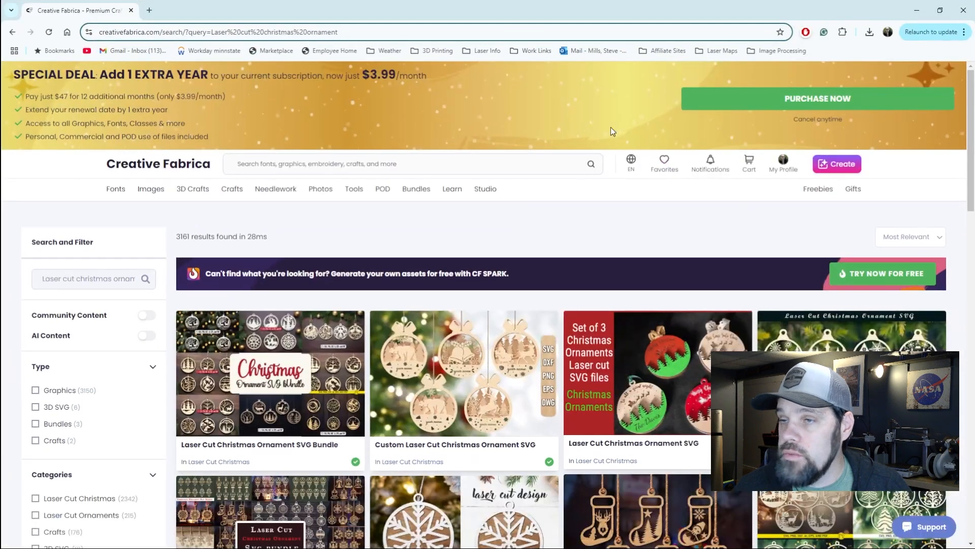
Examine the laser-cut ornament designs in the Creative Fabrica search results
scroll(477, 227, down, 5)
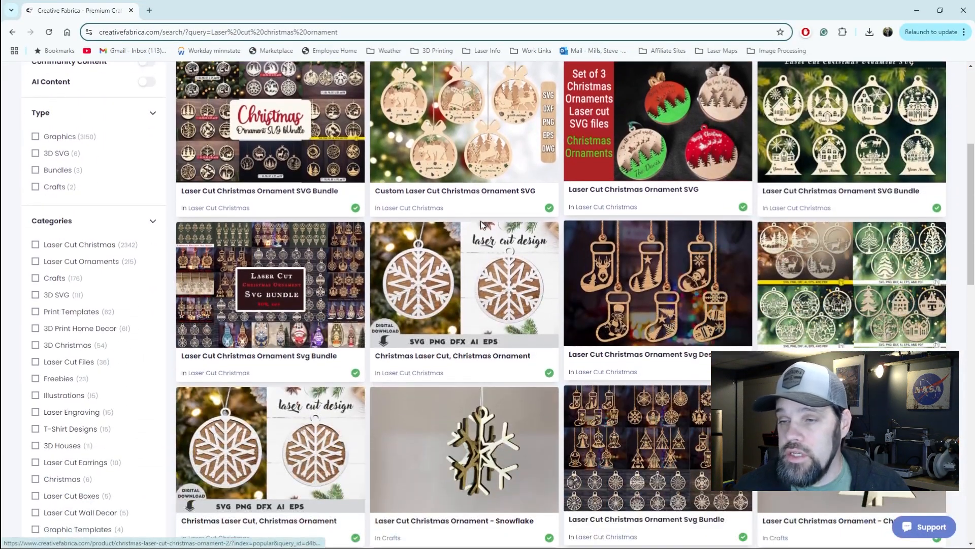
scroll(481, 227, down, 4)
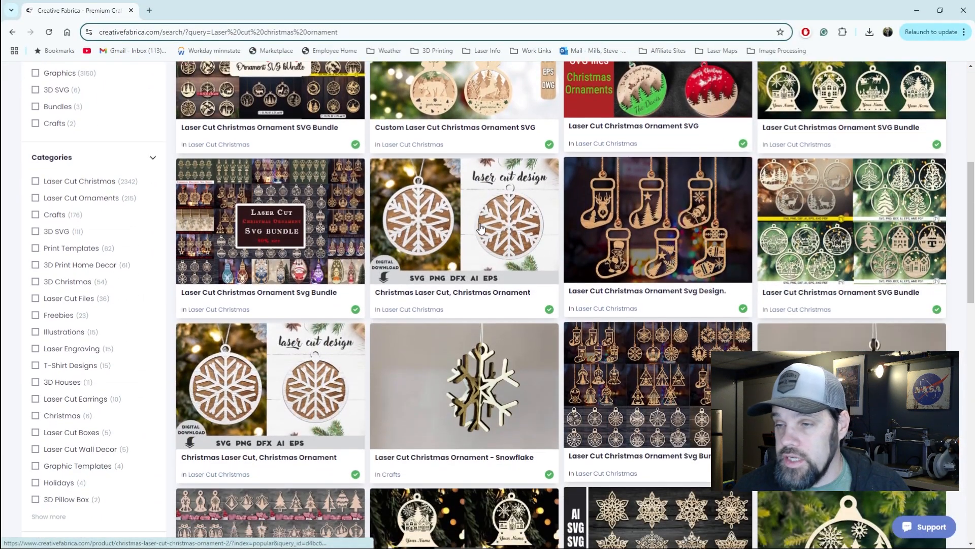
scroll(482, 227, down, 6)
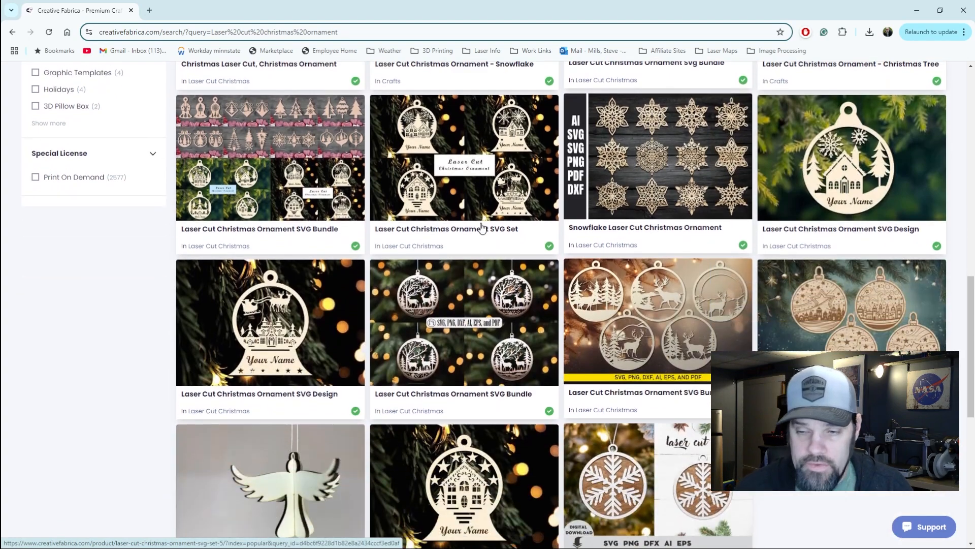
scroll(482, 227, down, 3)
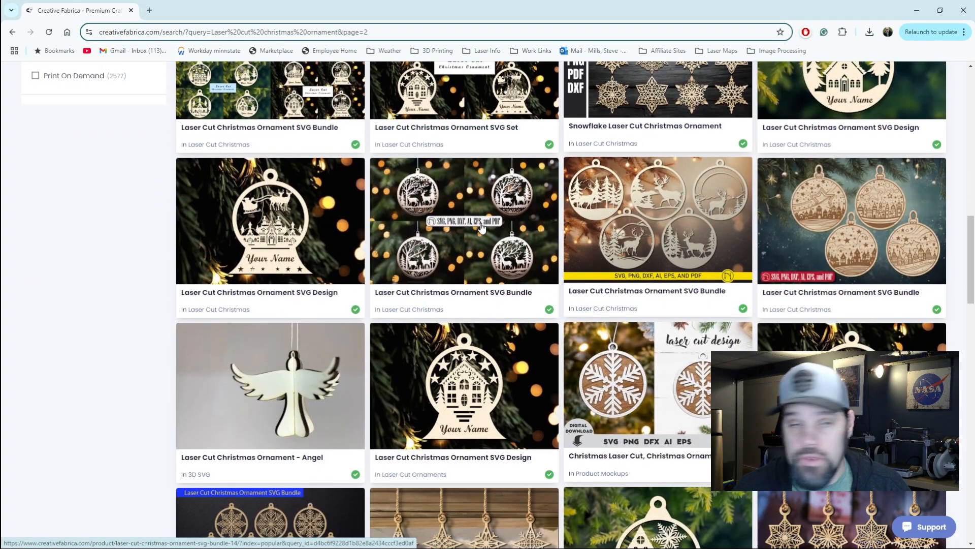
scroll(482, 227, down, 5)
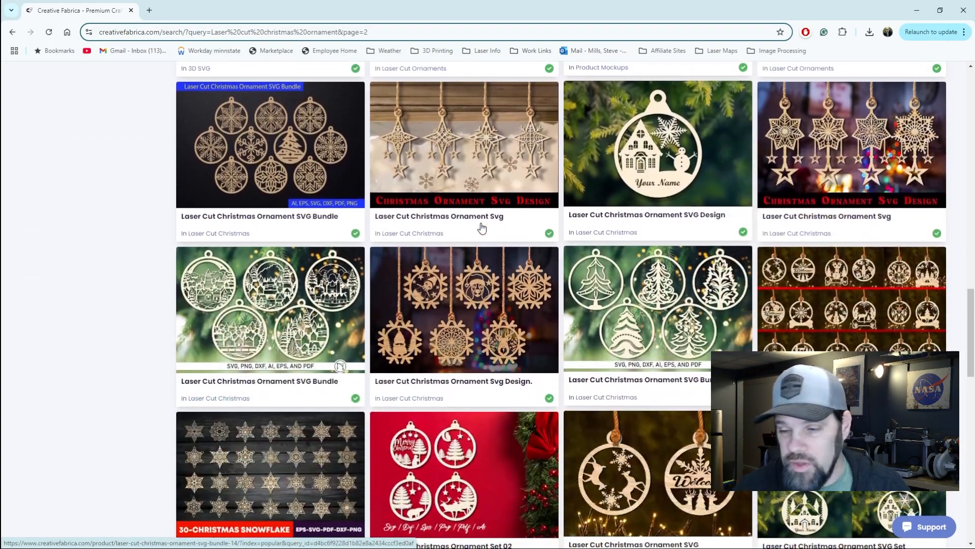
scroll(477, 311, up, 10)
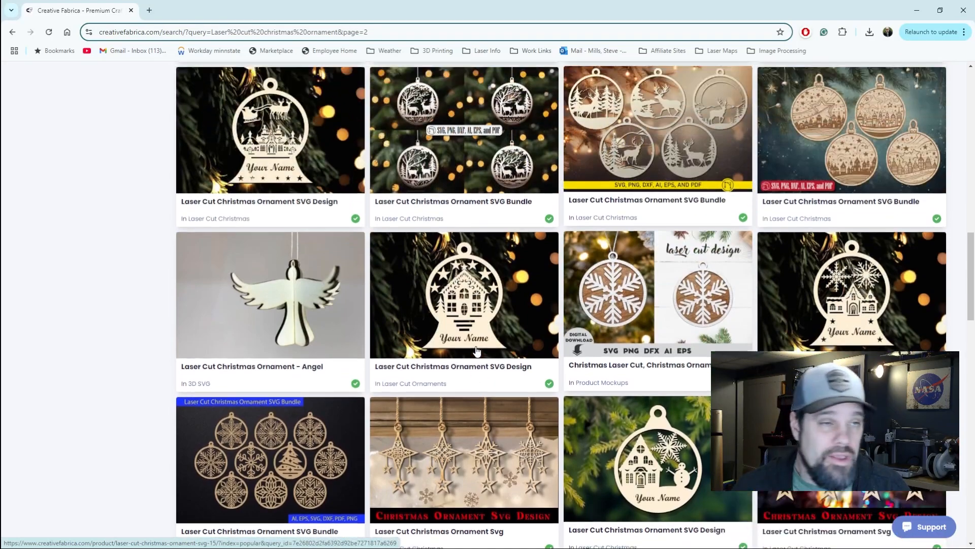
scroll(477, 351, up, 12)
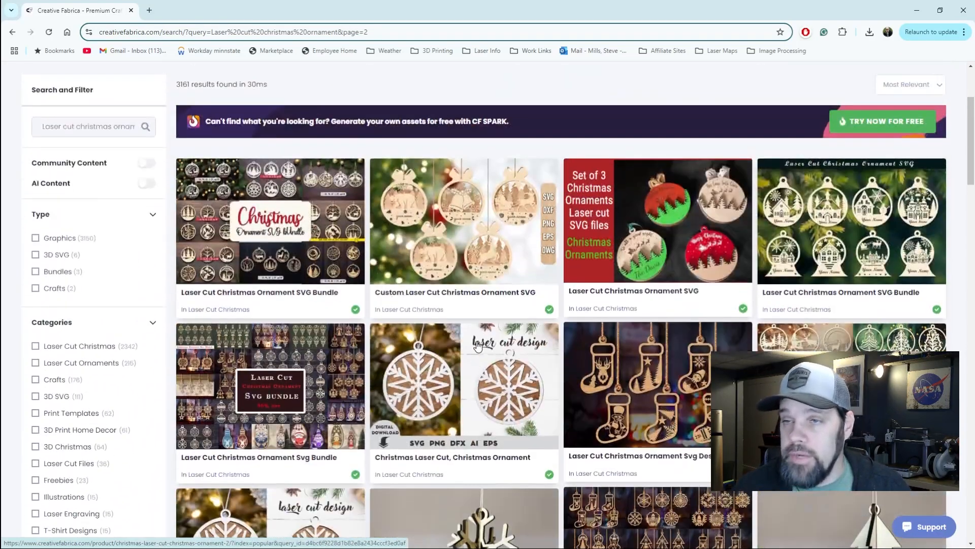
scroll(477, 345, up, 2)
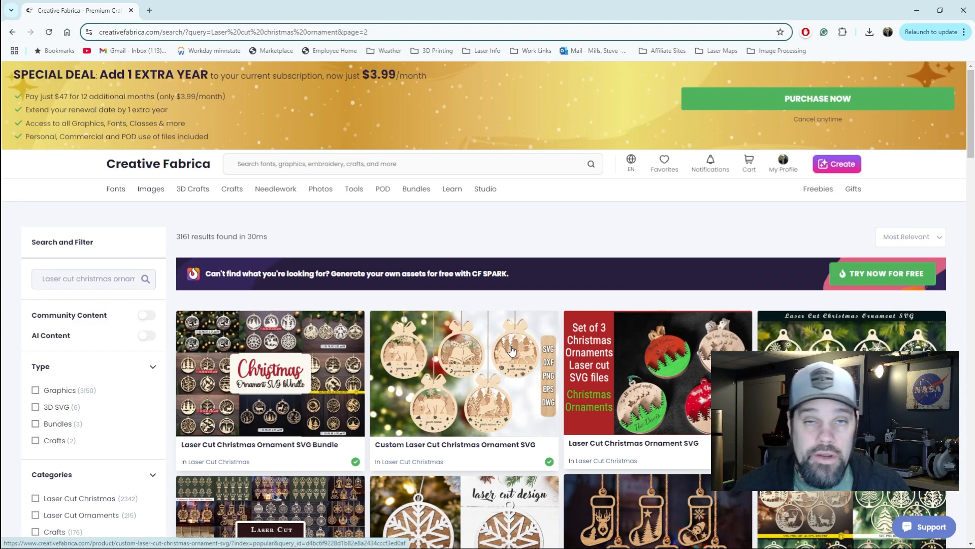
Open the two-layer snowflake design "Christmas Laser Cut, Christmas Ornament" from the results and download it
scroll(511, 378, down, 5)
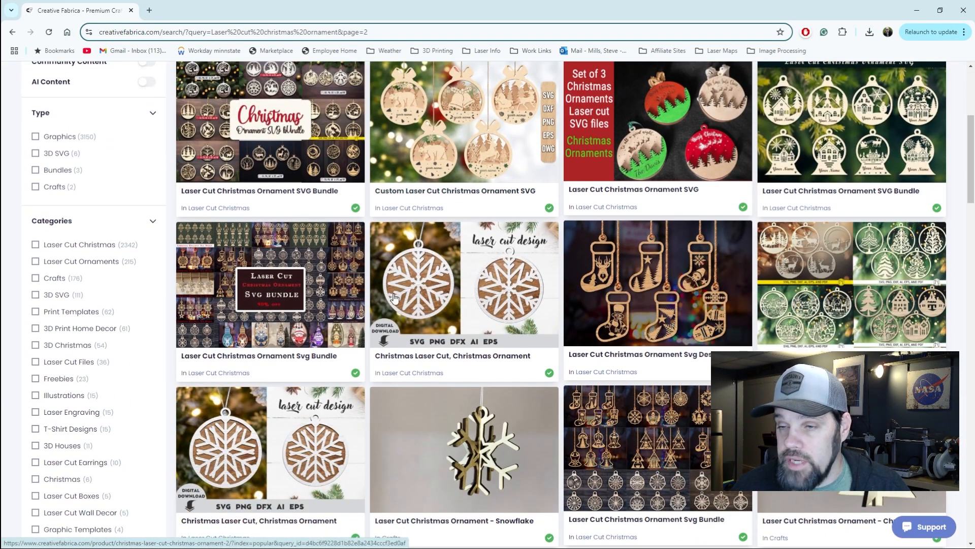
click(428, 281)
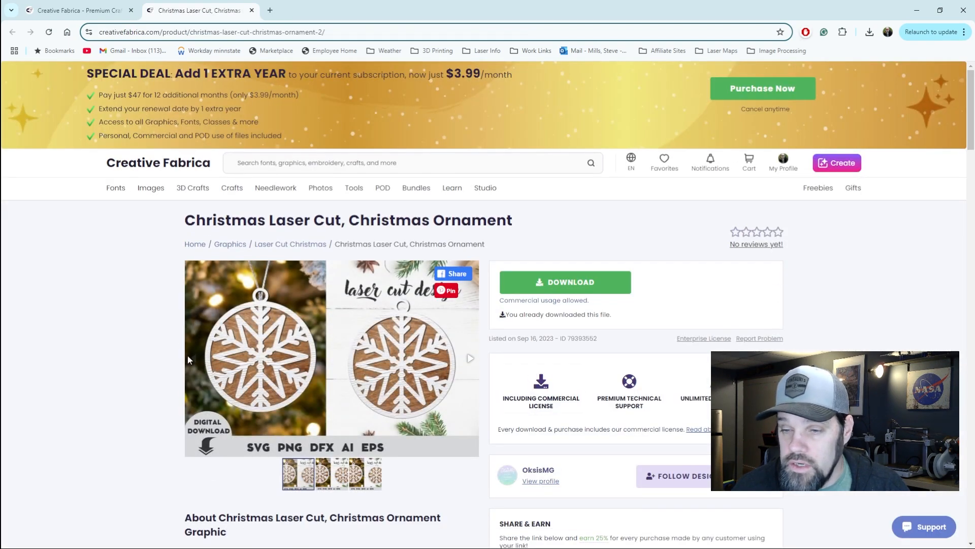
scroll(166, 337, down, 2)
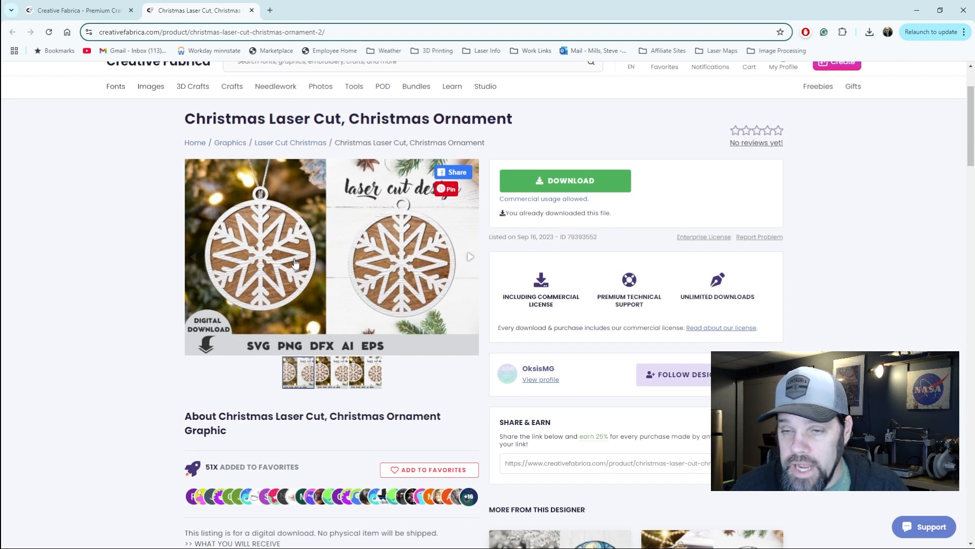
click(513, 184)
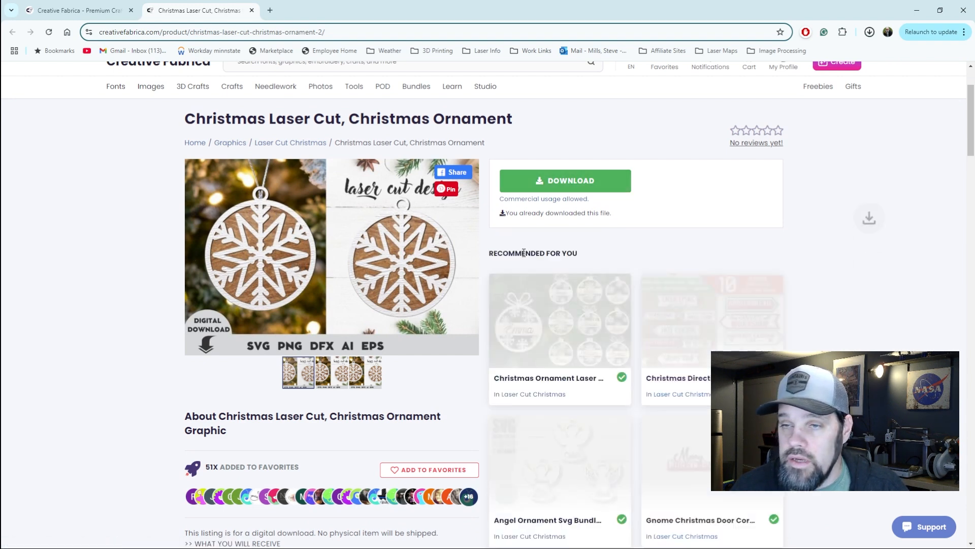
Finish the snowflake design download, switch to xTool Creative Space, and import the plain circle and snowflake layers onto the empty canvas, positioned apart
click(566, 180)
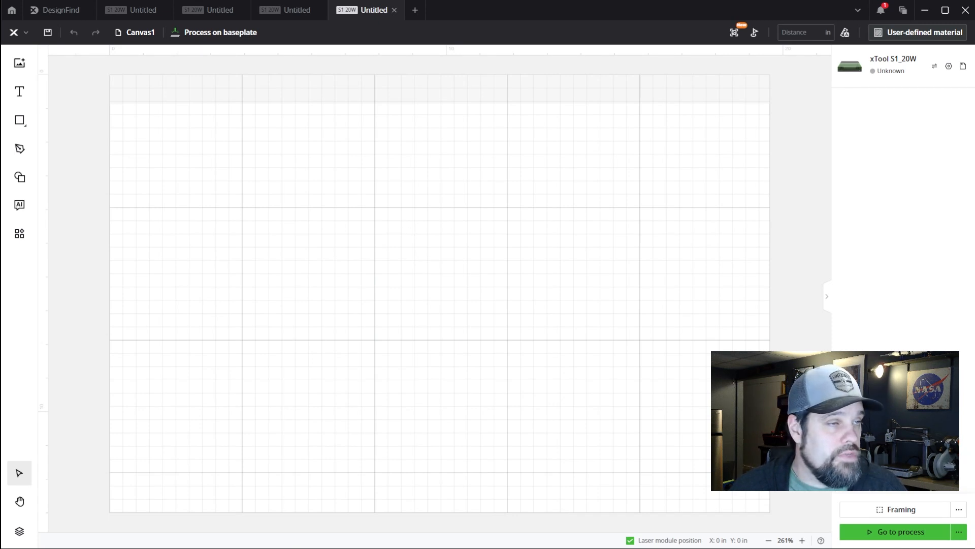
drag(0, 229, 450, 251)
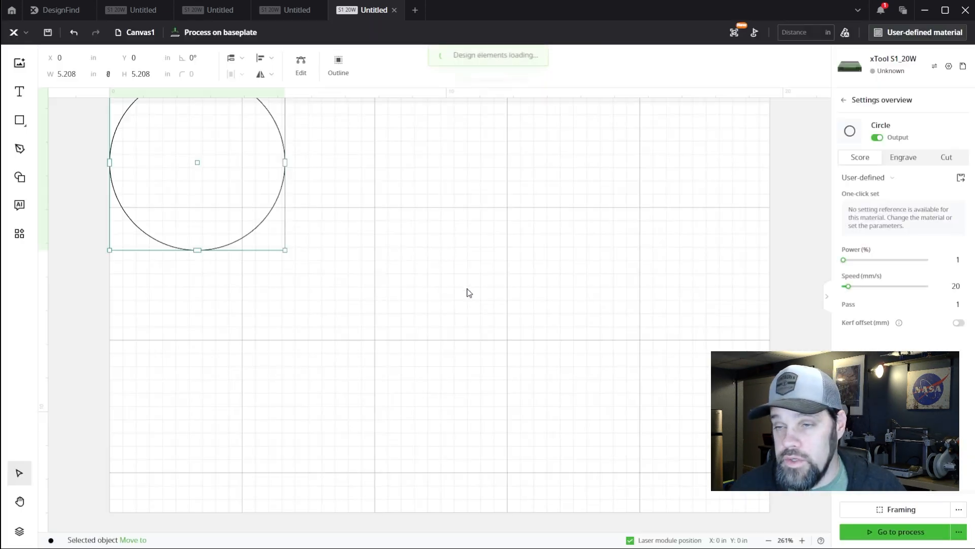
drag(199, 174, 466, 271)
scroll(276, 368, up, 1)
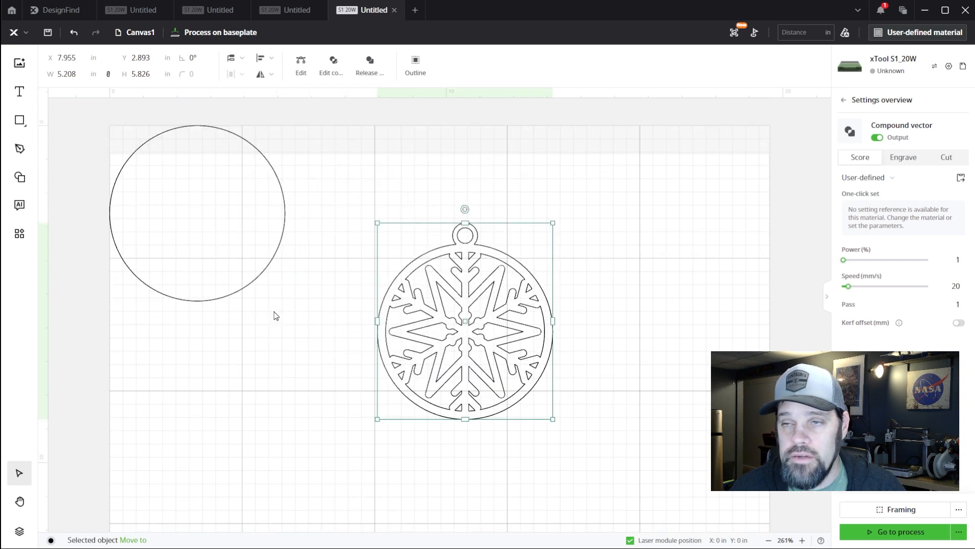
Overlay the plain circle on the snowflake layer to compare their fit, and place it beside the snowflake at about X 2.17 in, Y 3.511 in
click(285, 211)
drag(200, 213, 278, 332)
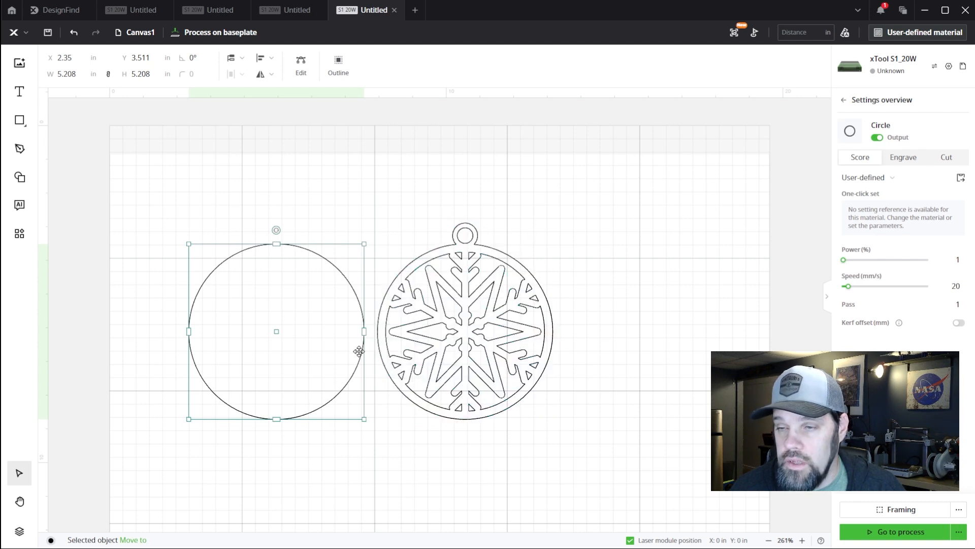
drag(280, 332, 466, 330)
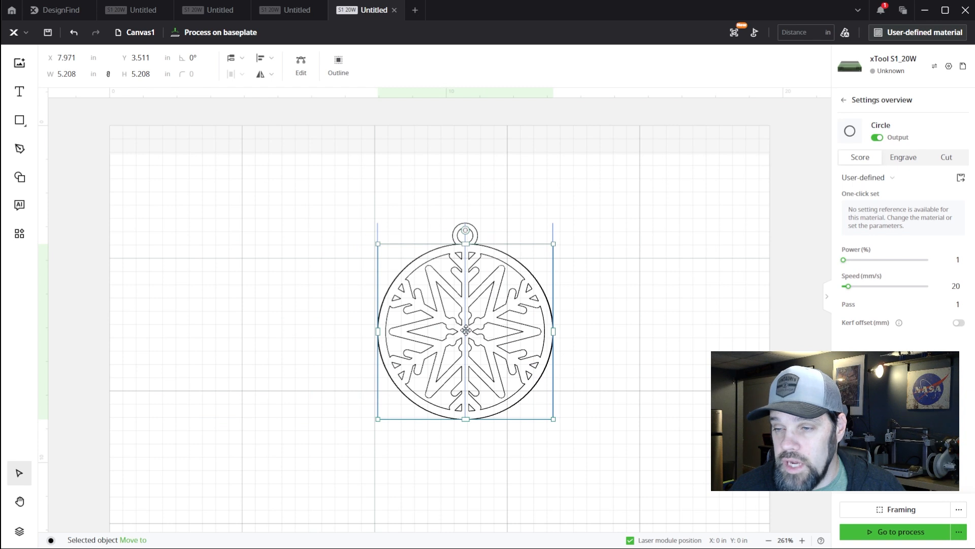
drag(463, 330, 272, 331)
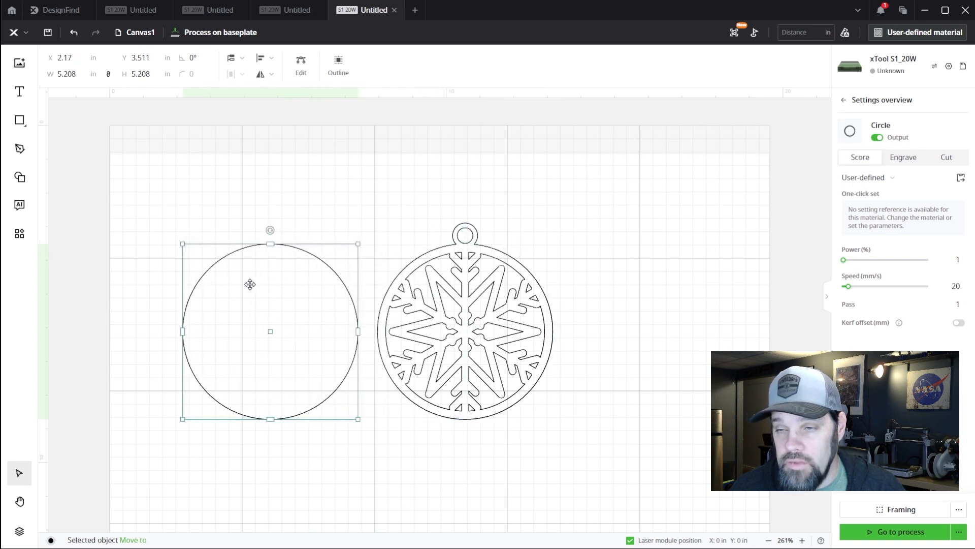
click(639, 275)
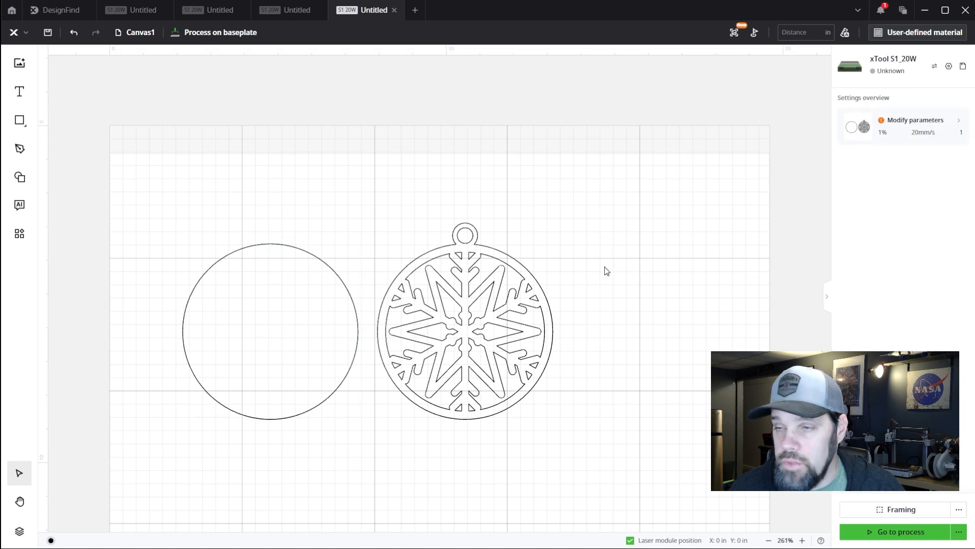